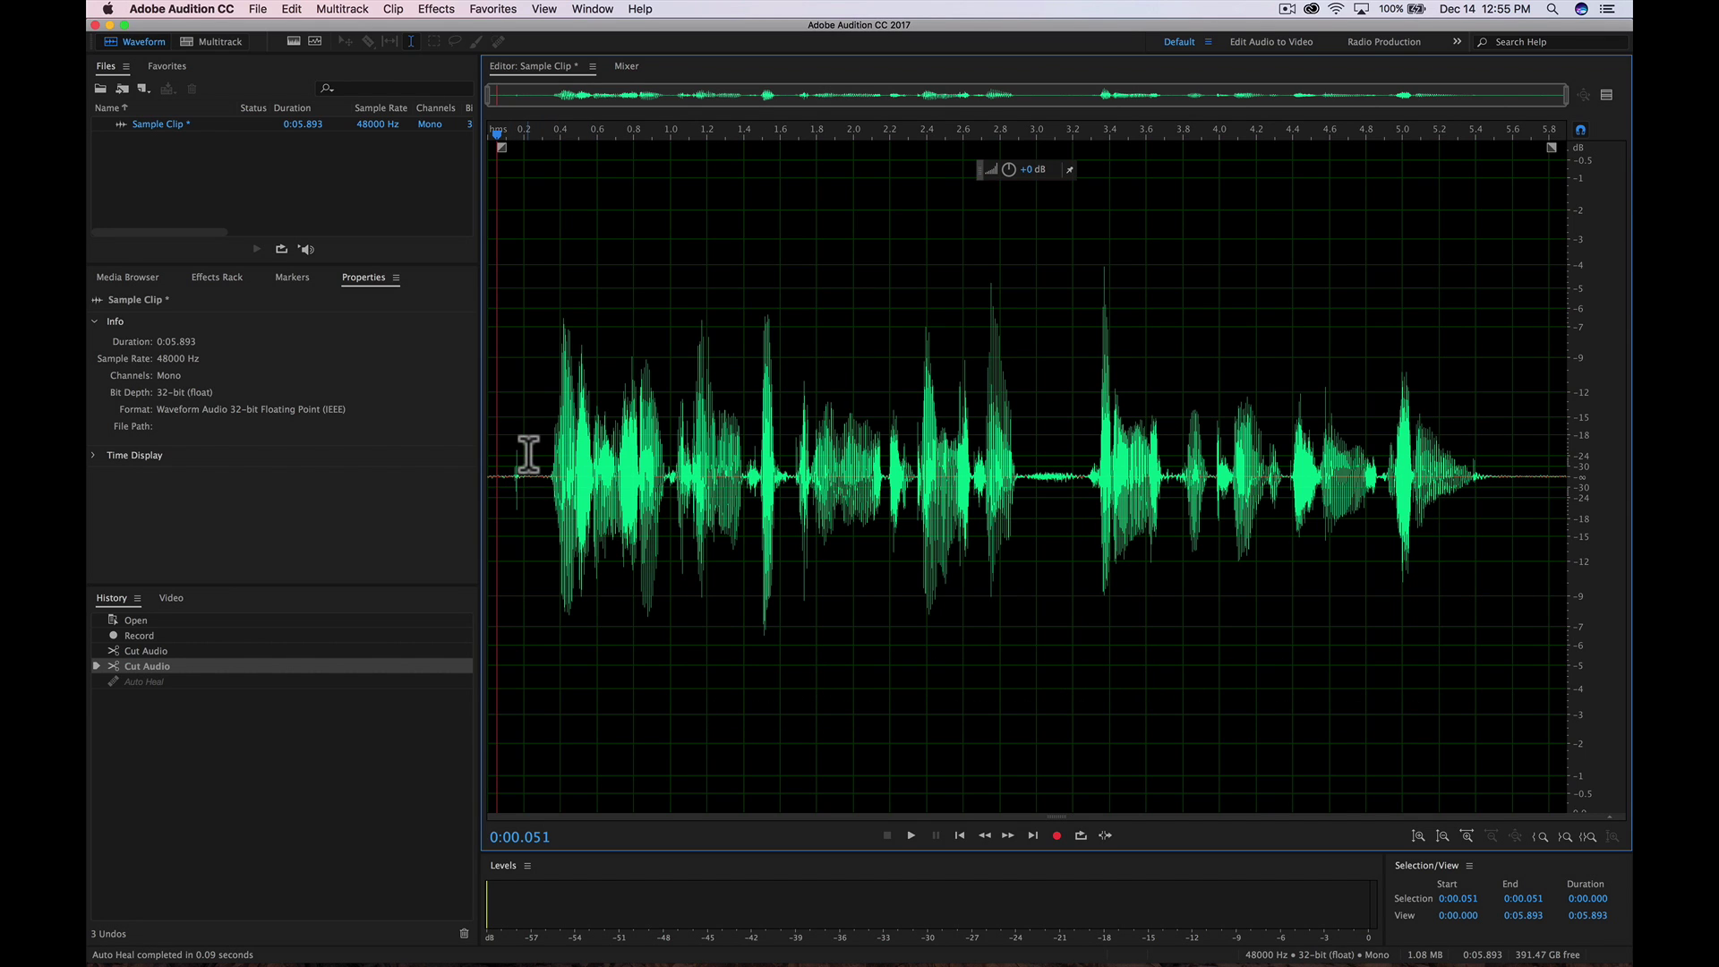
Play the clip, select the click noise near its start, and show the Spectral Frequency Display
{"action": "key", "text": "space"}
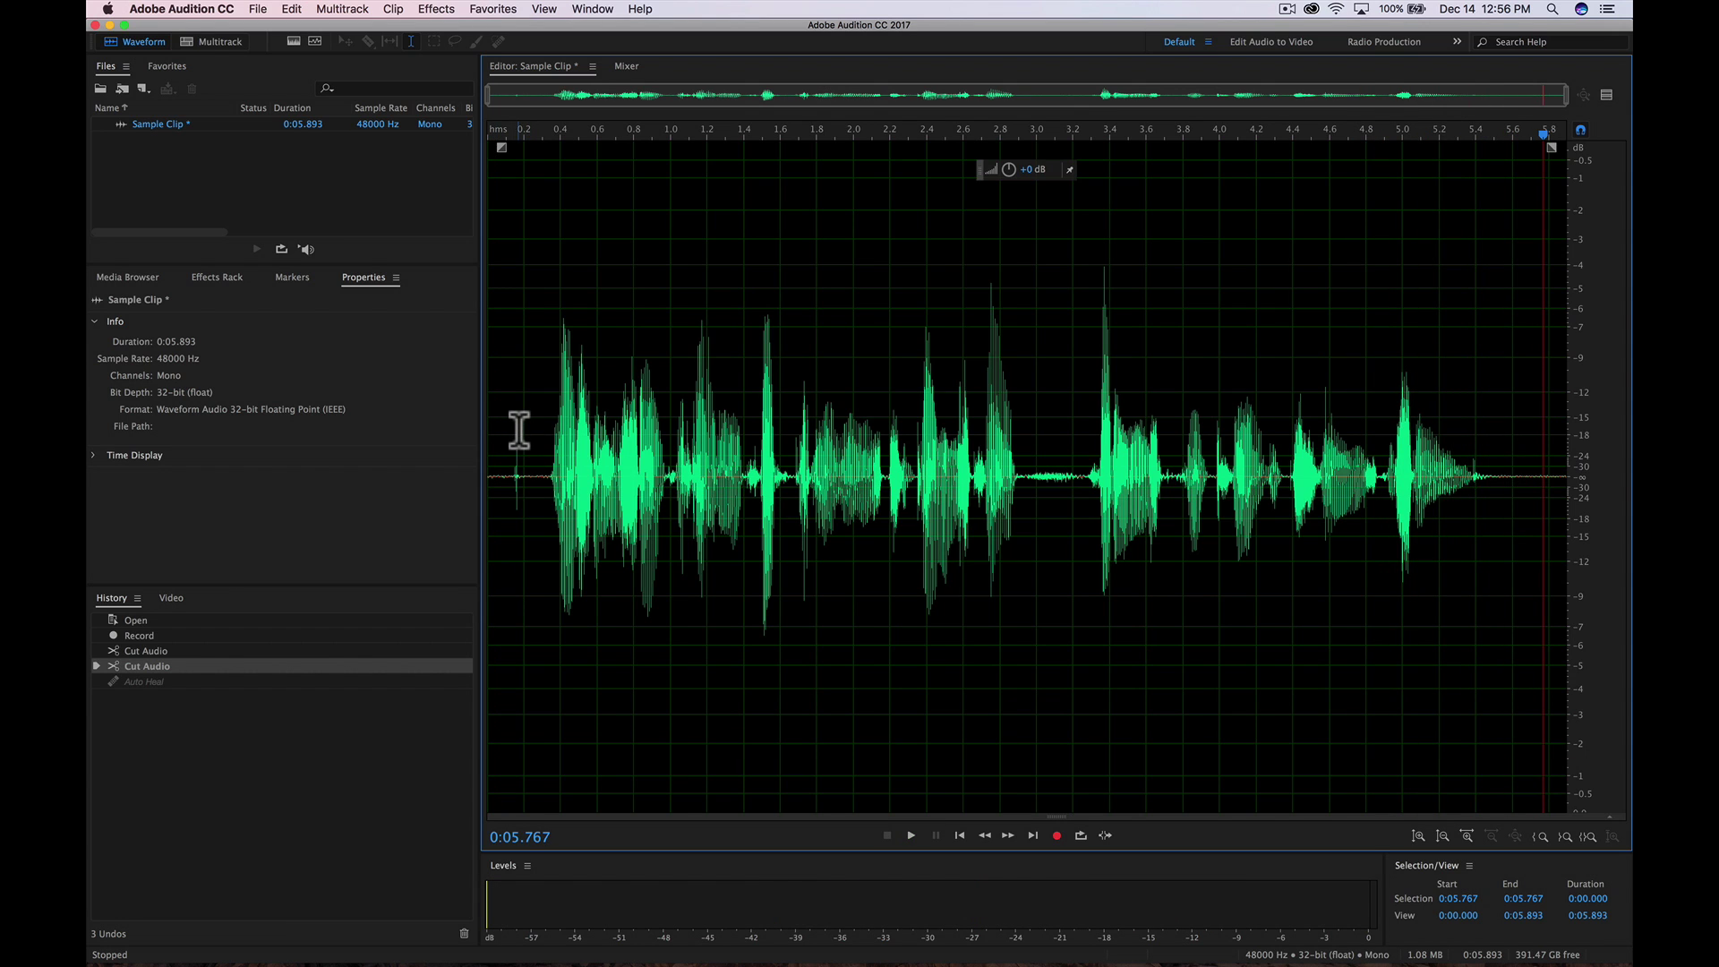
{"action": "left_click_drag", "start_coordinate": [522, 430], "coordinate": [506, 447]}
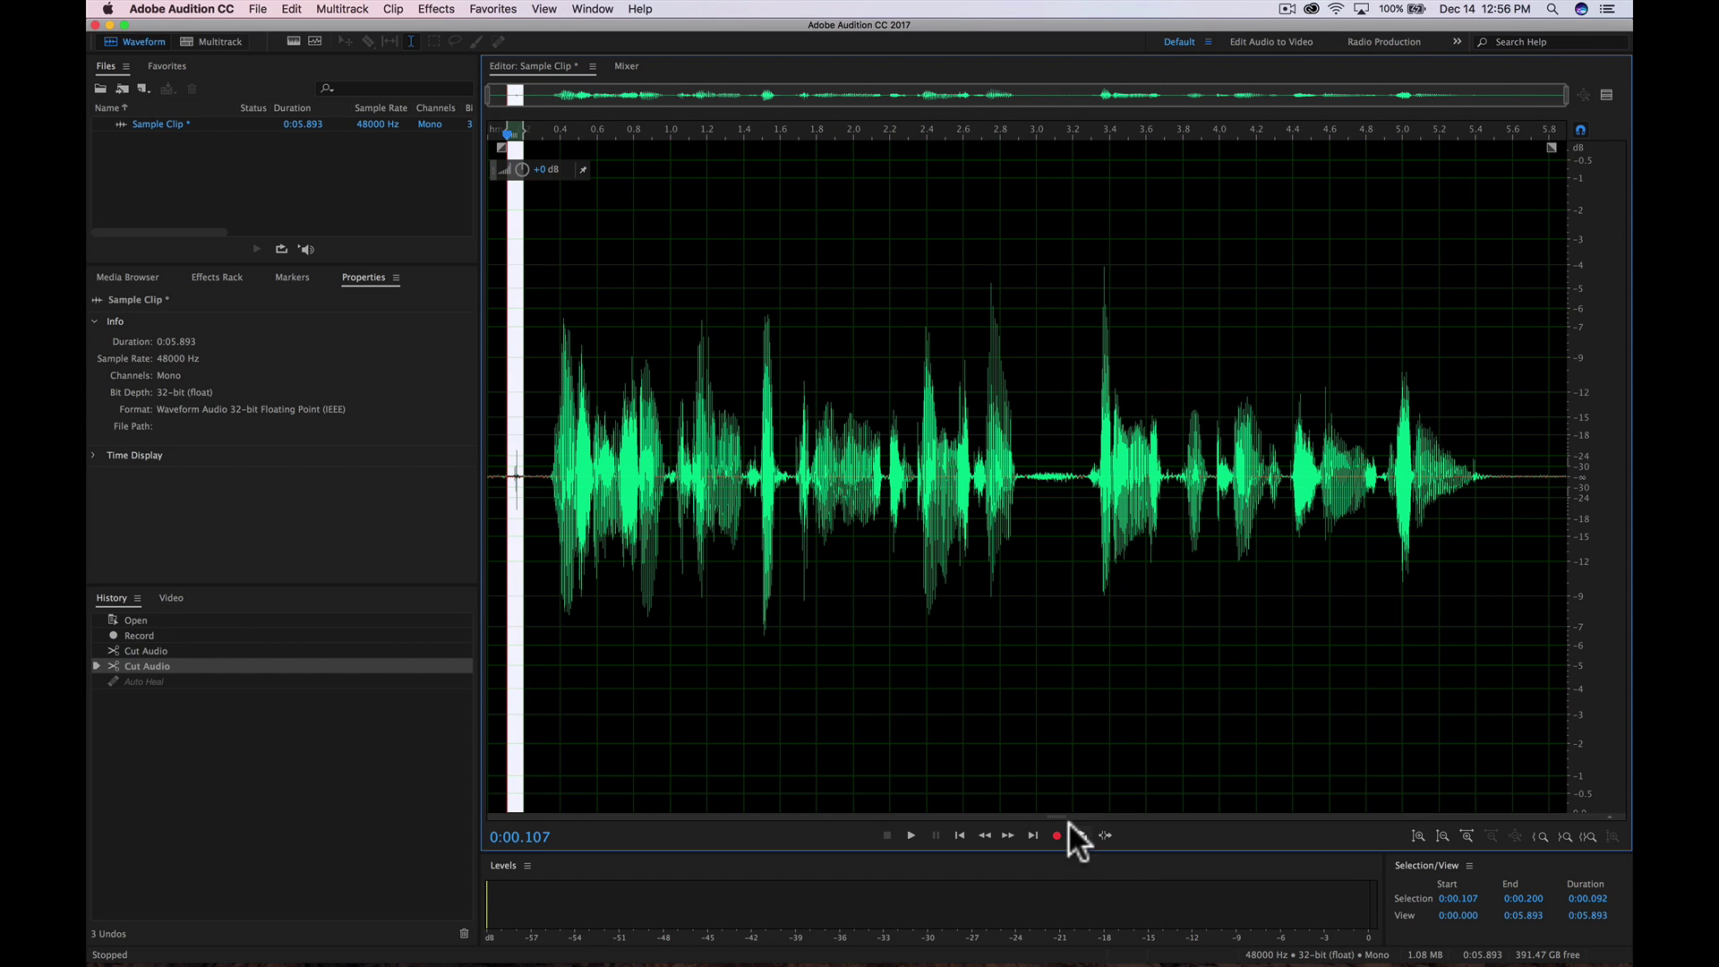
{"action": "left_click_drag", "start_coordinate": [1063, 817], "coordinate": [1010, 98]}
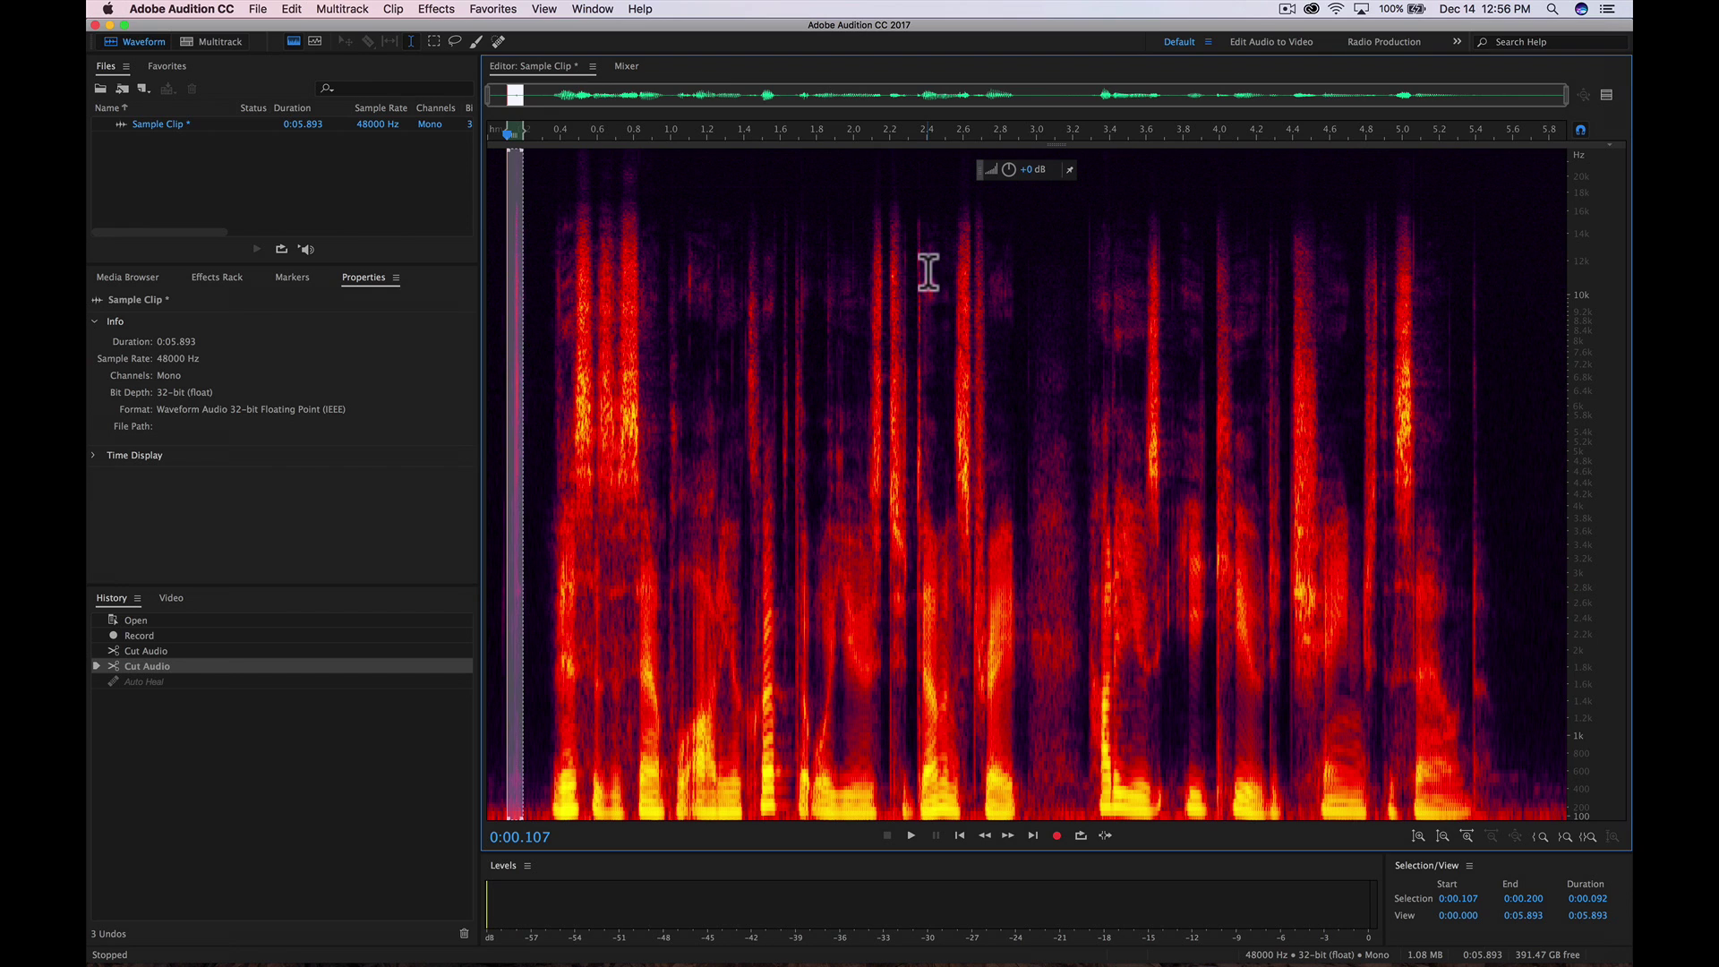
Repair the click noise between about 0:00.054 and 0:00.200 with Auto Heal, check the waveform, and return to the spectral display
{"action": "left_click", "coordinate": [536, 403]}
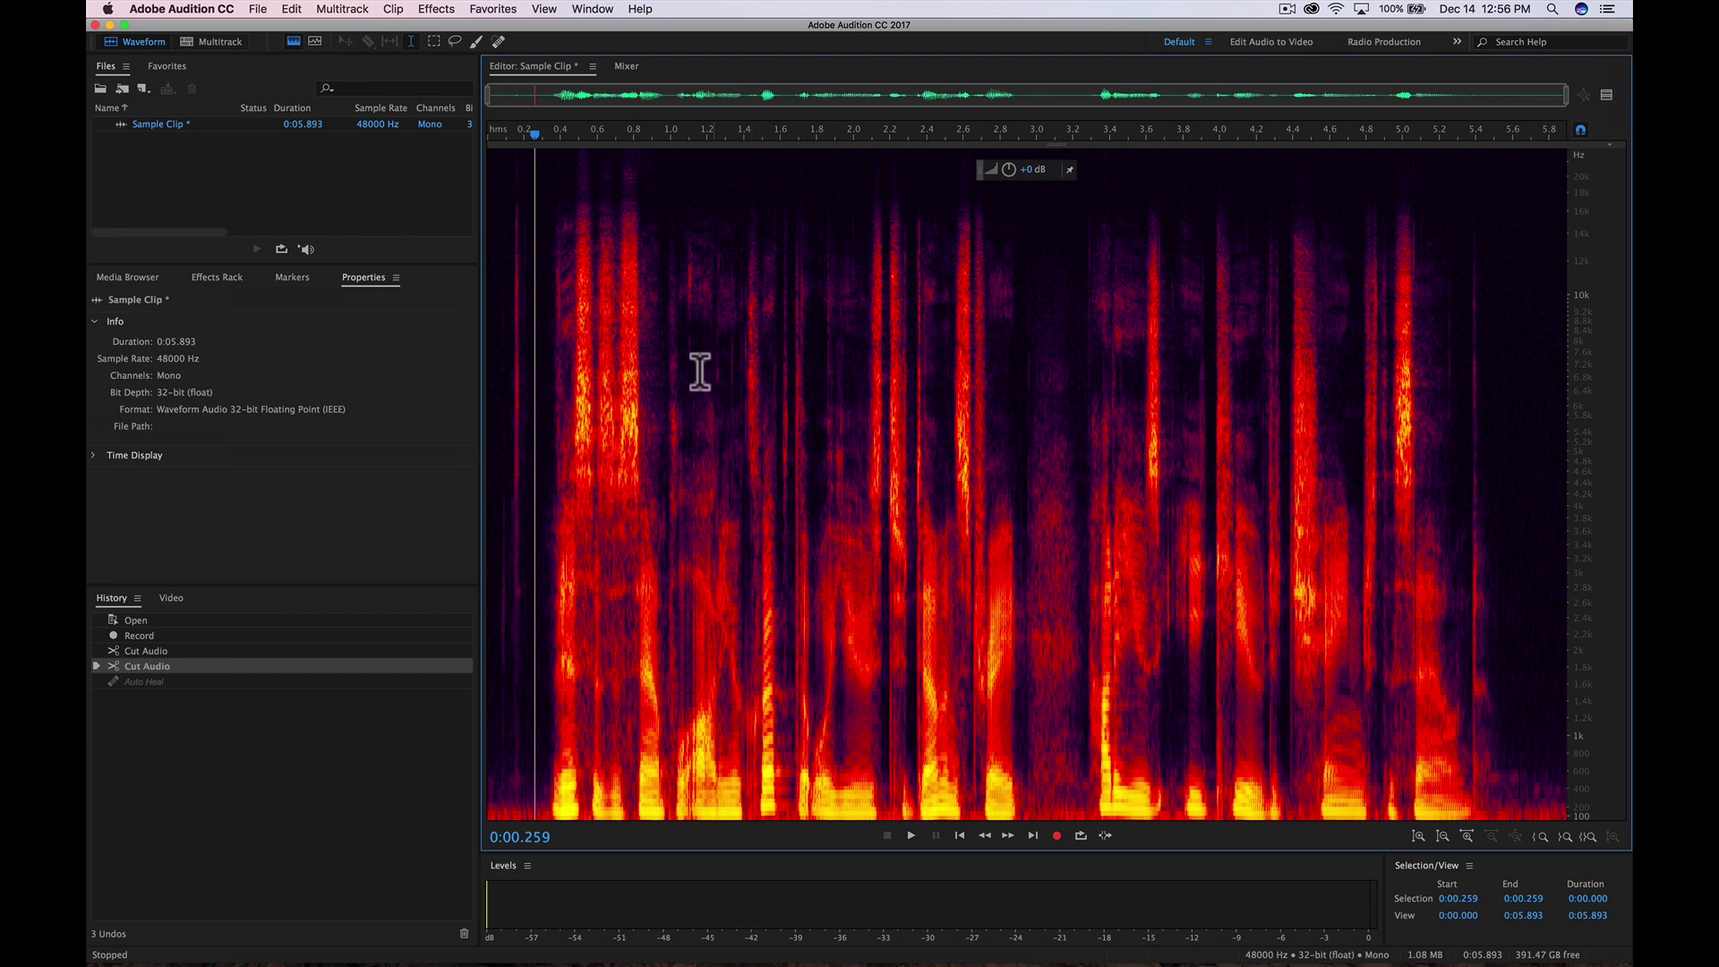
{"action": "left_click_drag", "start_coordinate": [526, 411], "coordinate": [496, 412]}
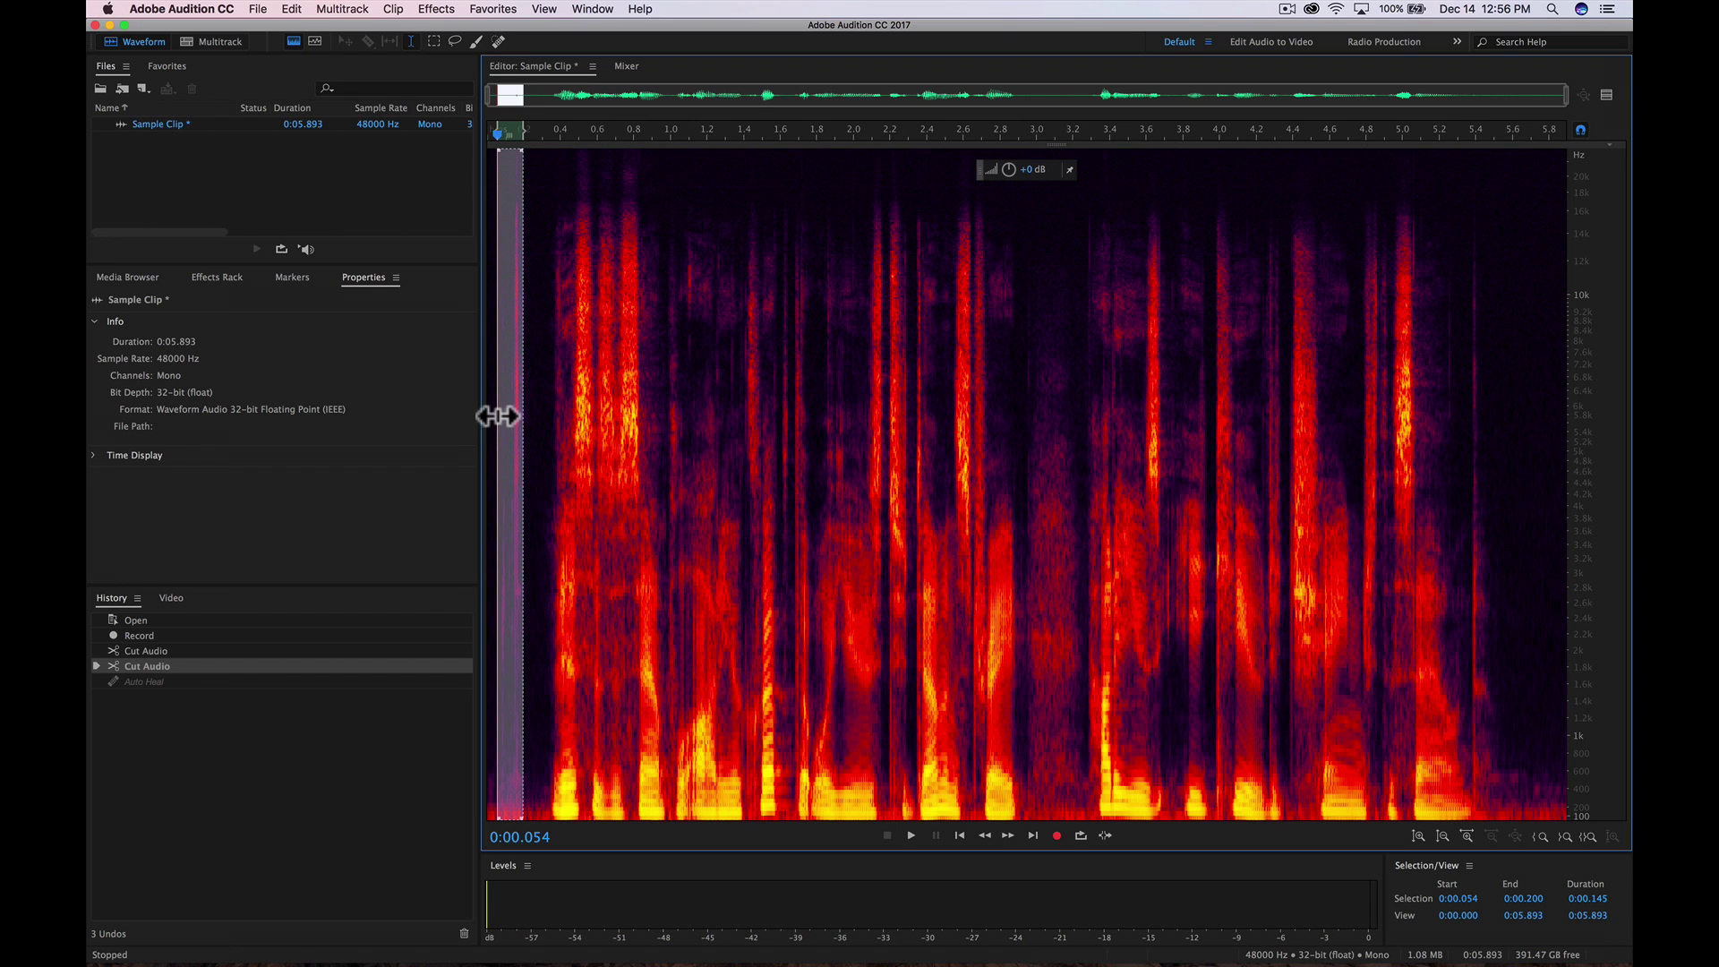
{"action": "key", "text": "super+u"}
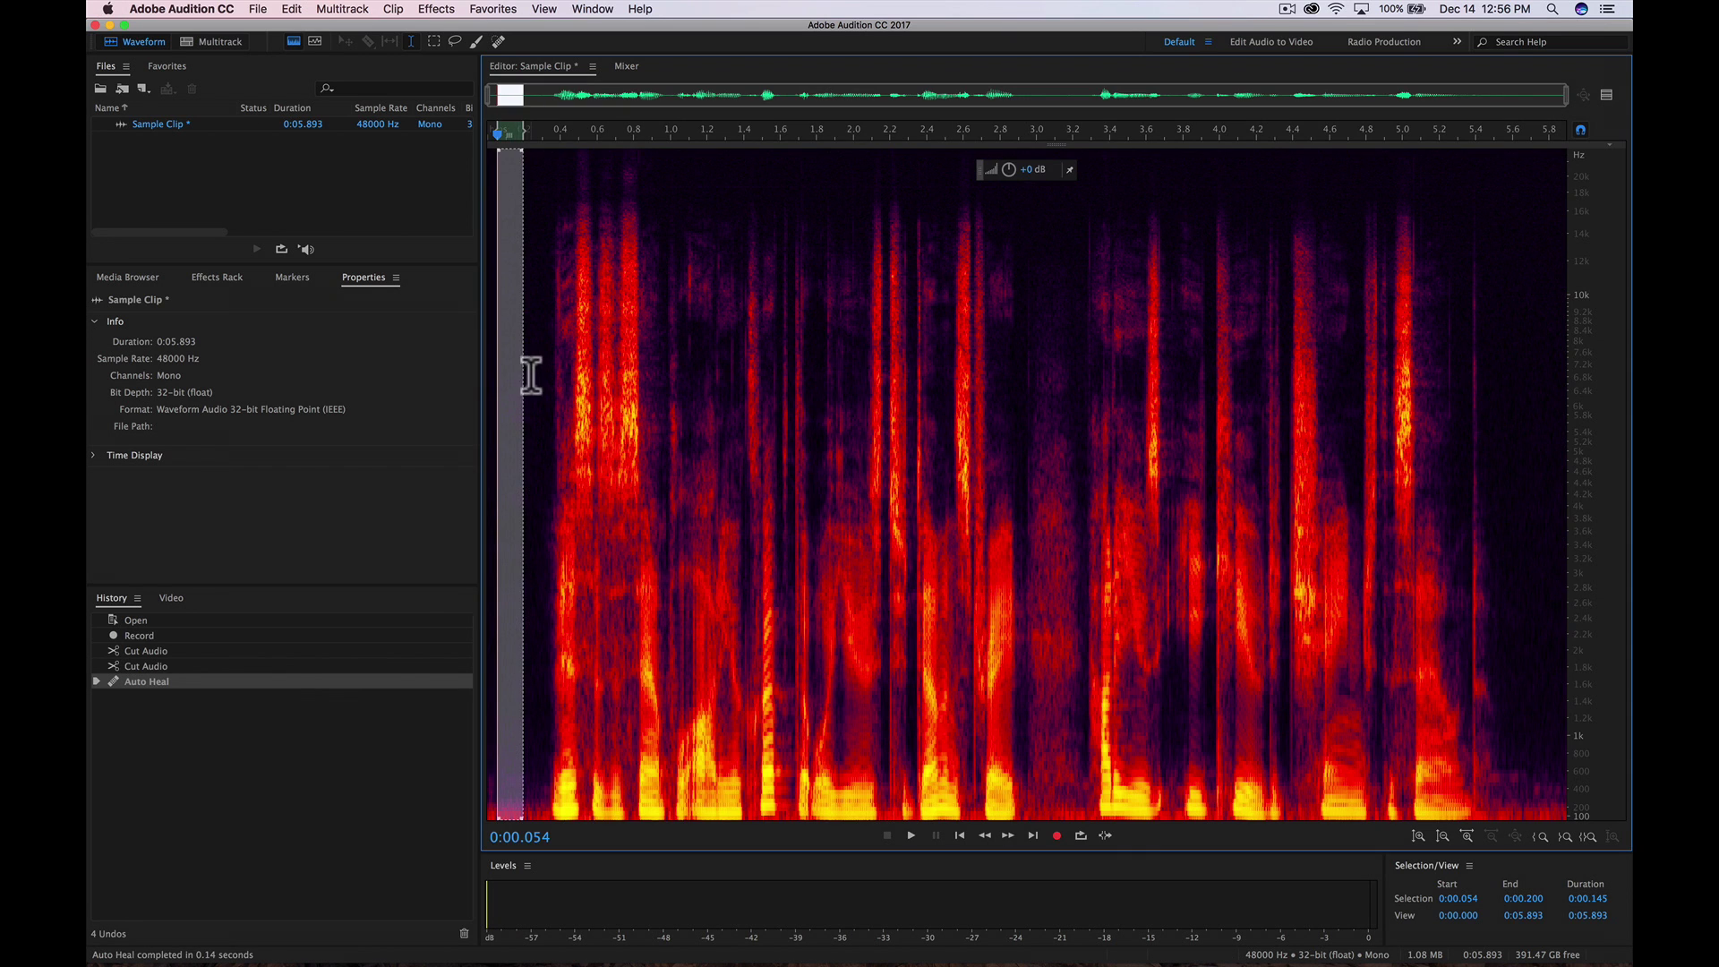
{"action": "left_click", "coordinate": [531, 375]}
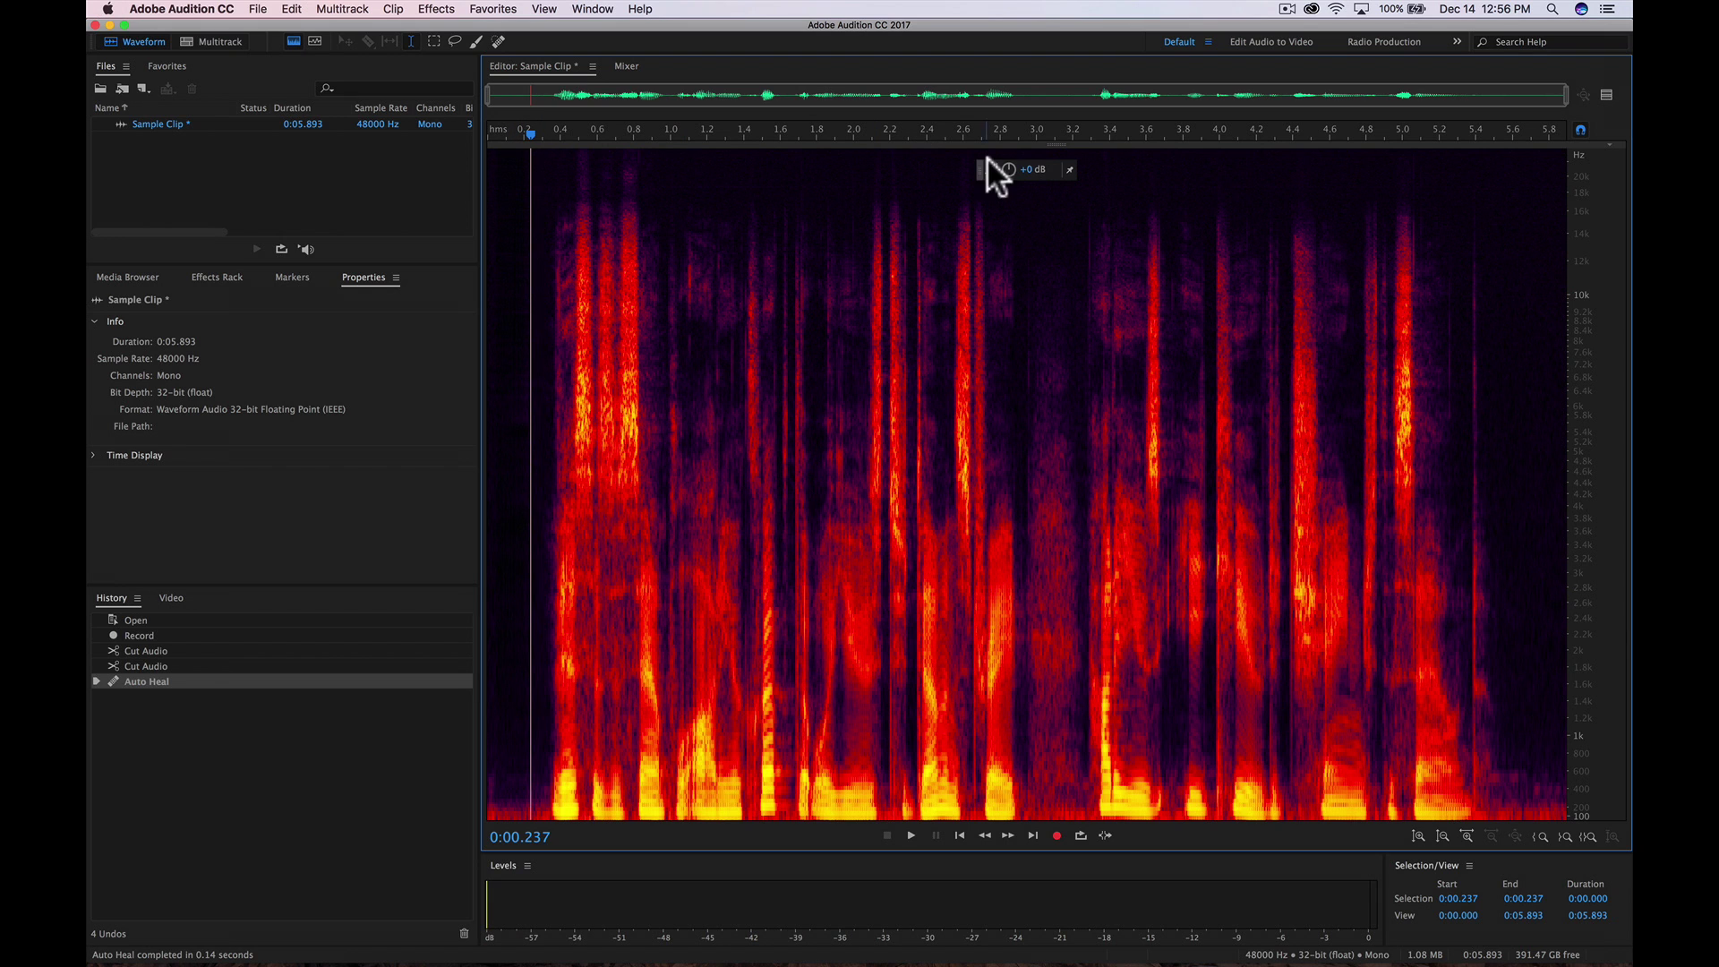
{"action": "key", "text": "shift+d"}
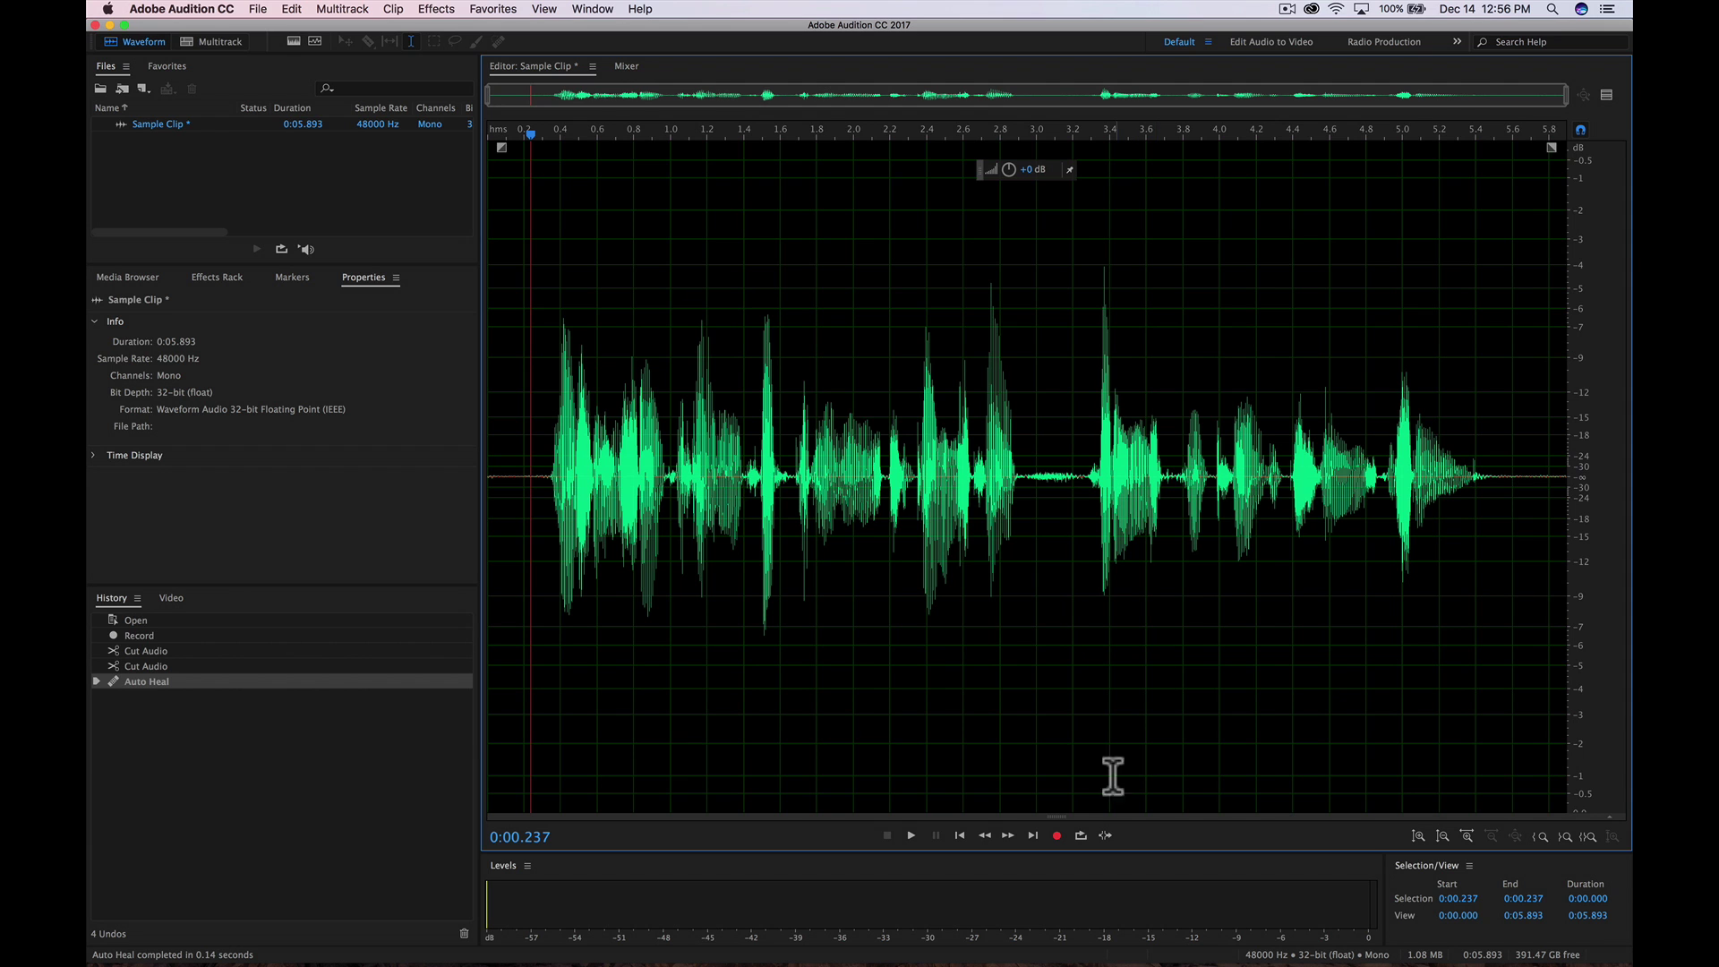
{"action": "left_click_drag", "start_coordinate": [1074, 817], "coordinate": [981, 107]}
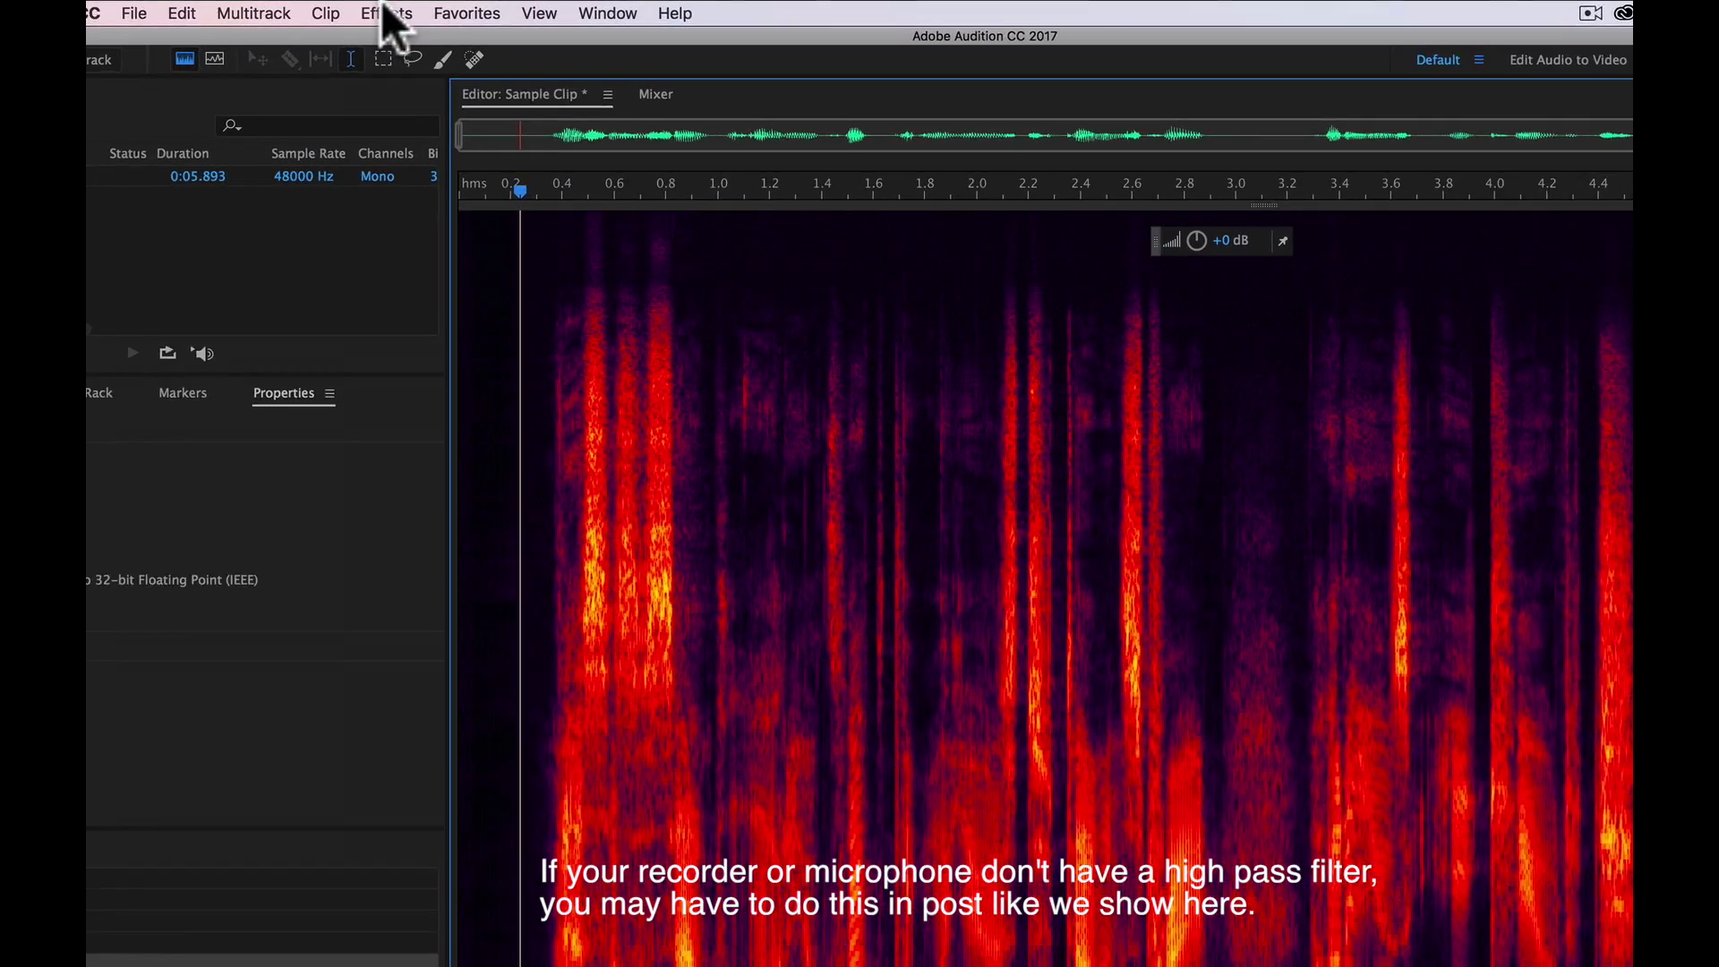
Open the Parametric Equalizer effect and enable its high-pass filter at 70 Hz
{"action": "left_click", "coordinate": [386, 14]}
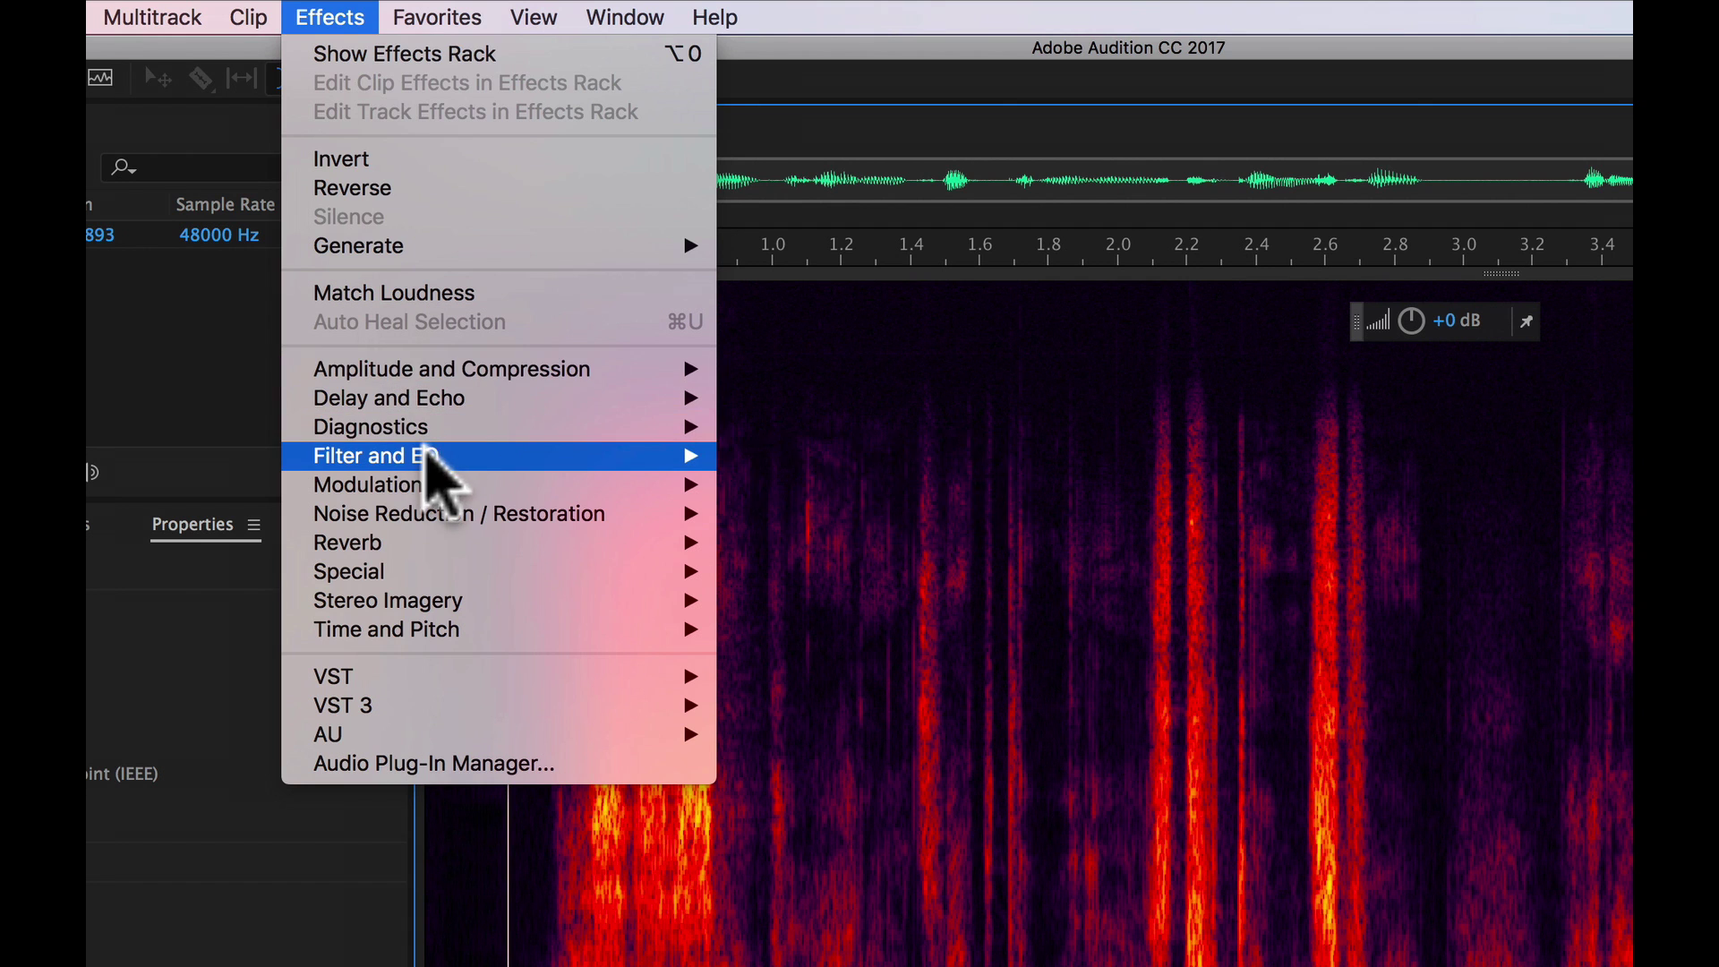
{"action": "mouse_move", "coordinate": [595, 457]}
{"action": "left_click", "coordinate": [956, 600]}
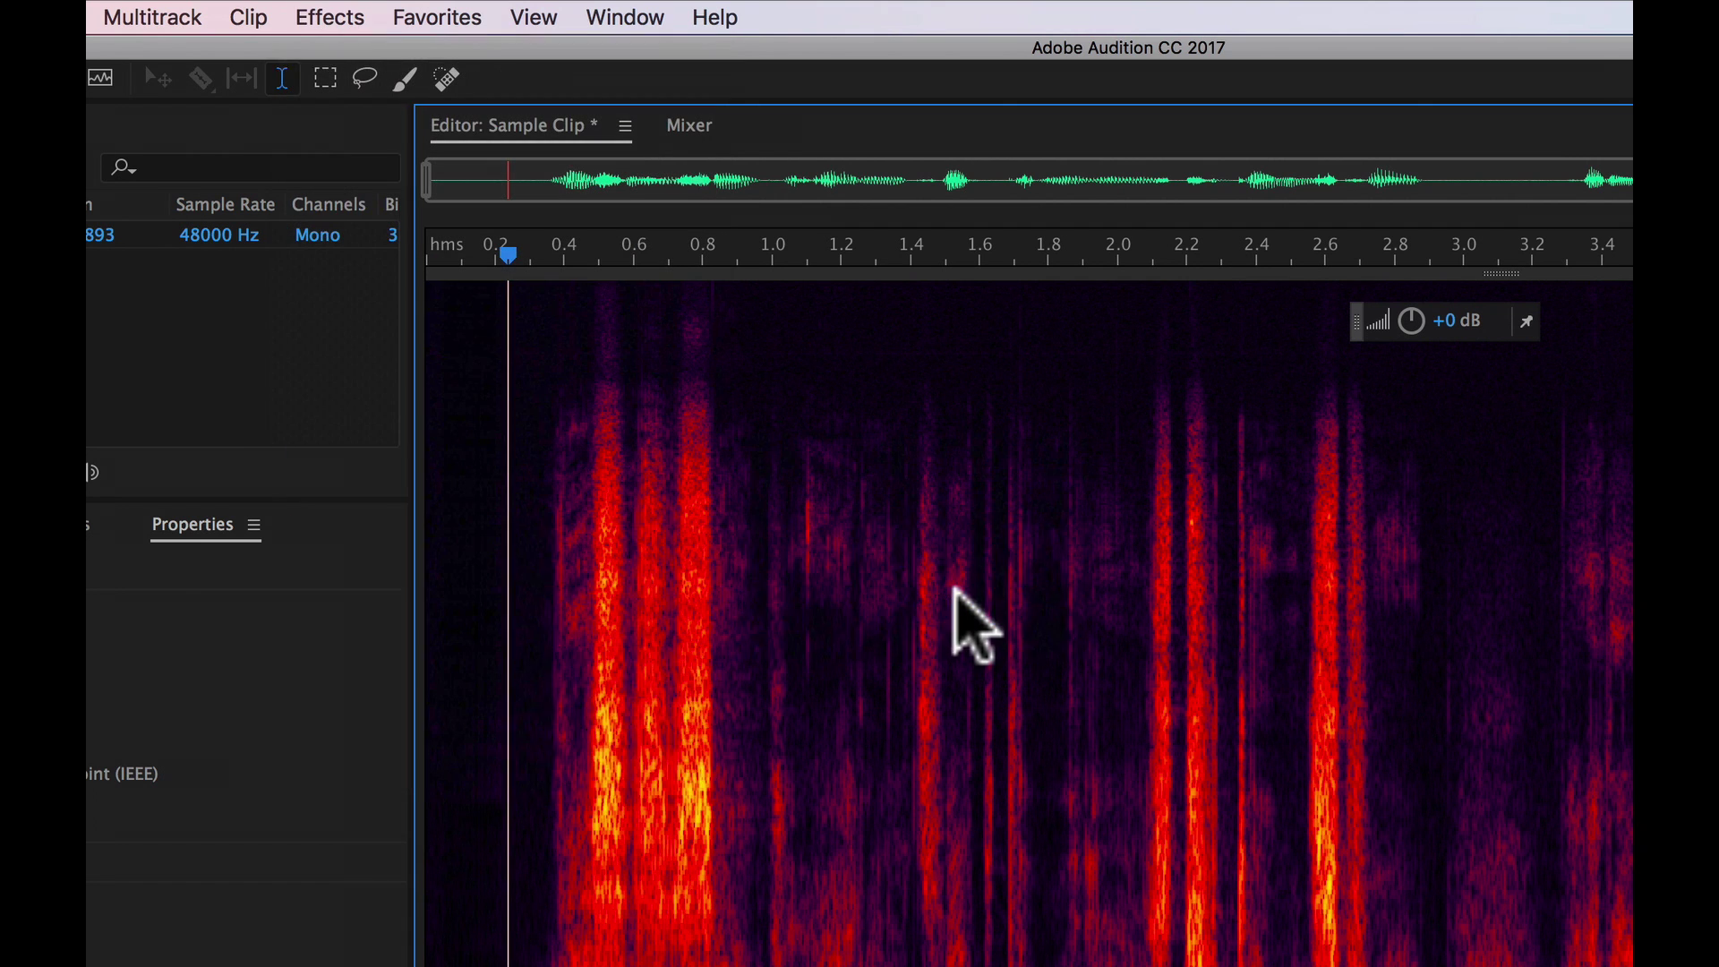
{"action": "left_click_drag", "start_coordinate": [1030, 548], "coordinate": [1094, 214]}
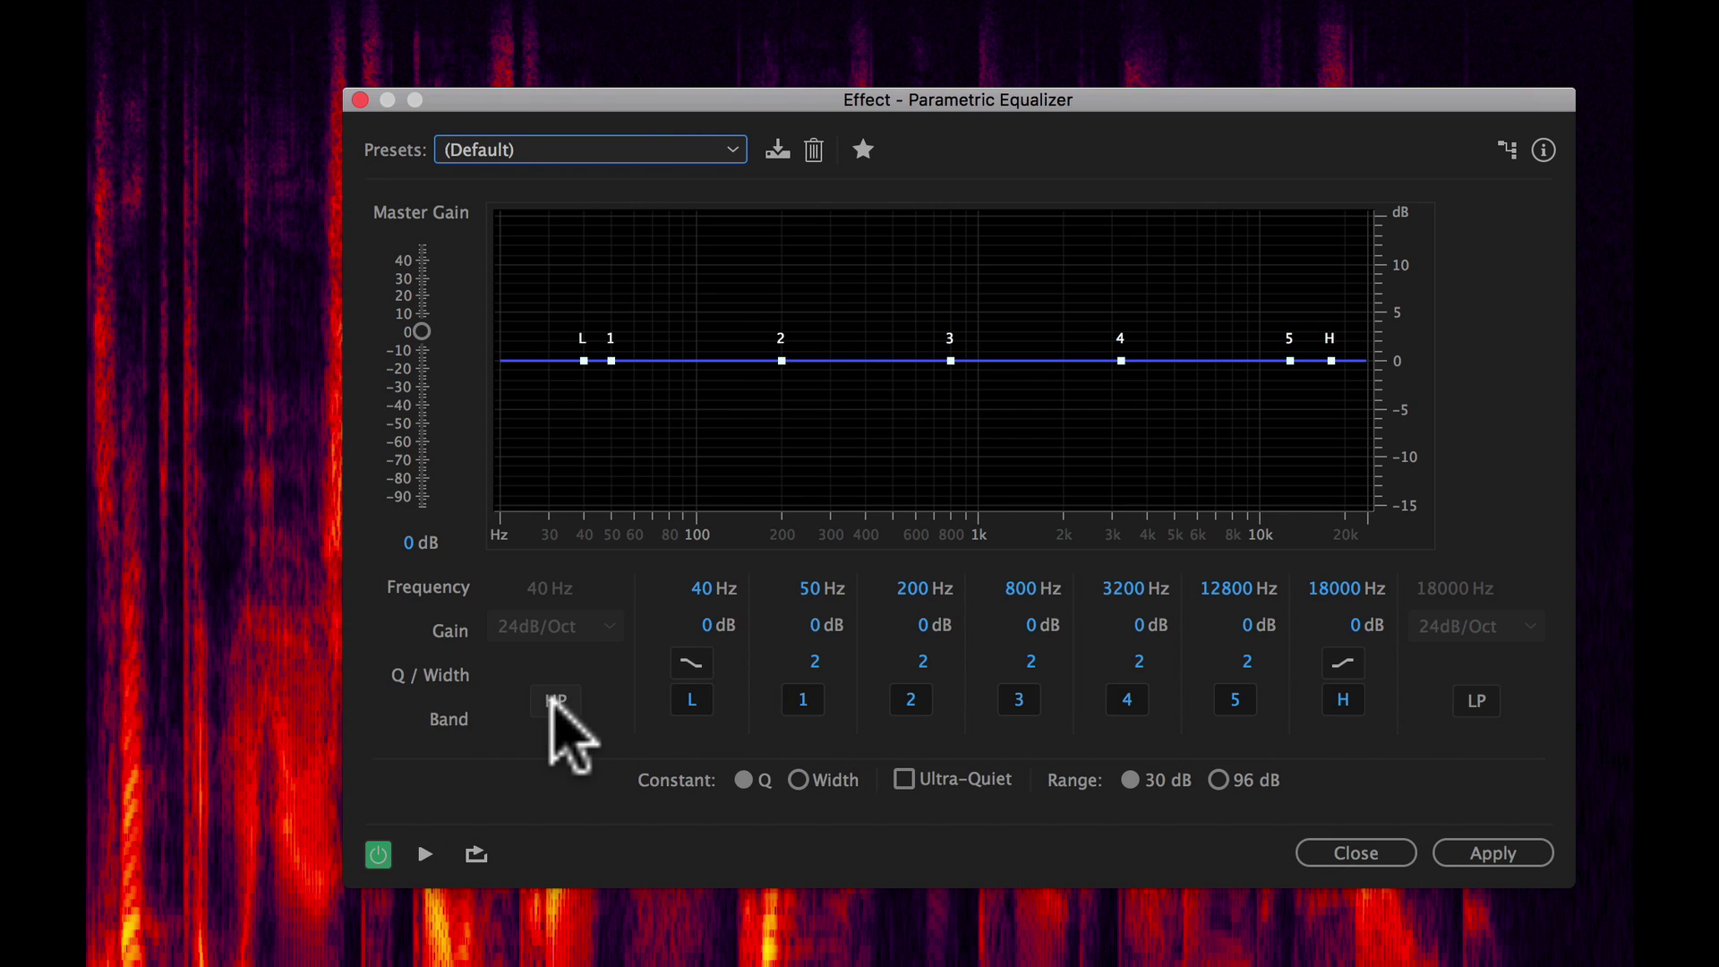
{"action": "left_click", "coordinate": [556, 699]}
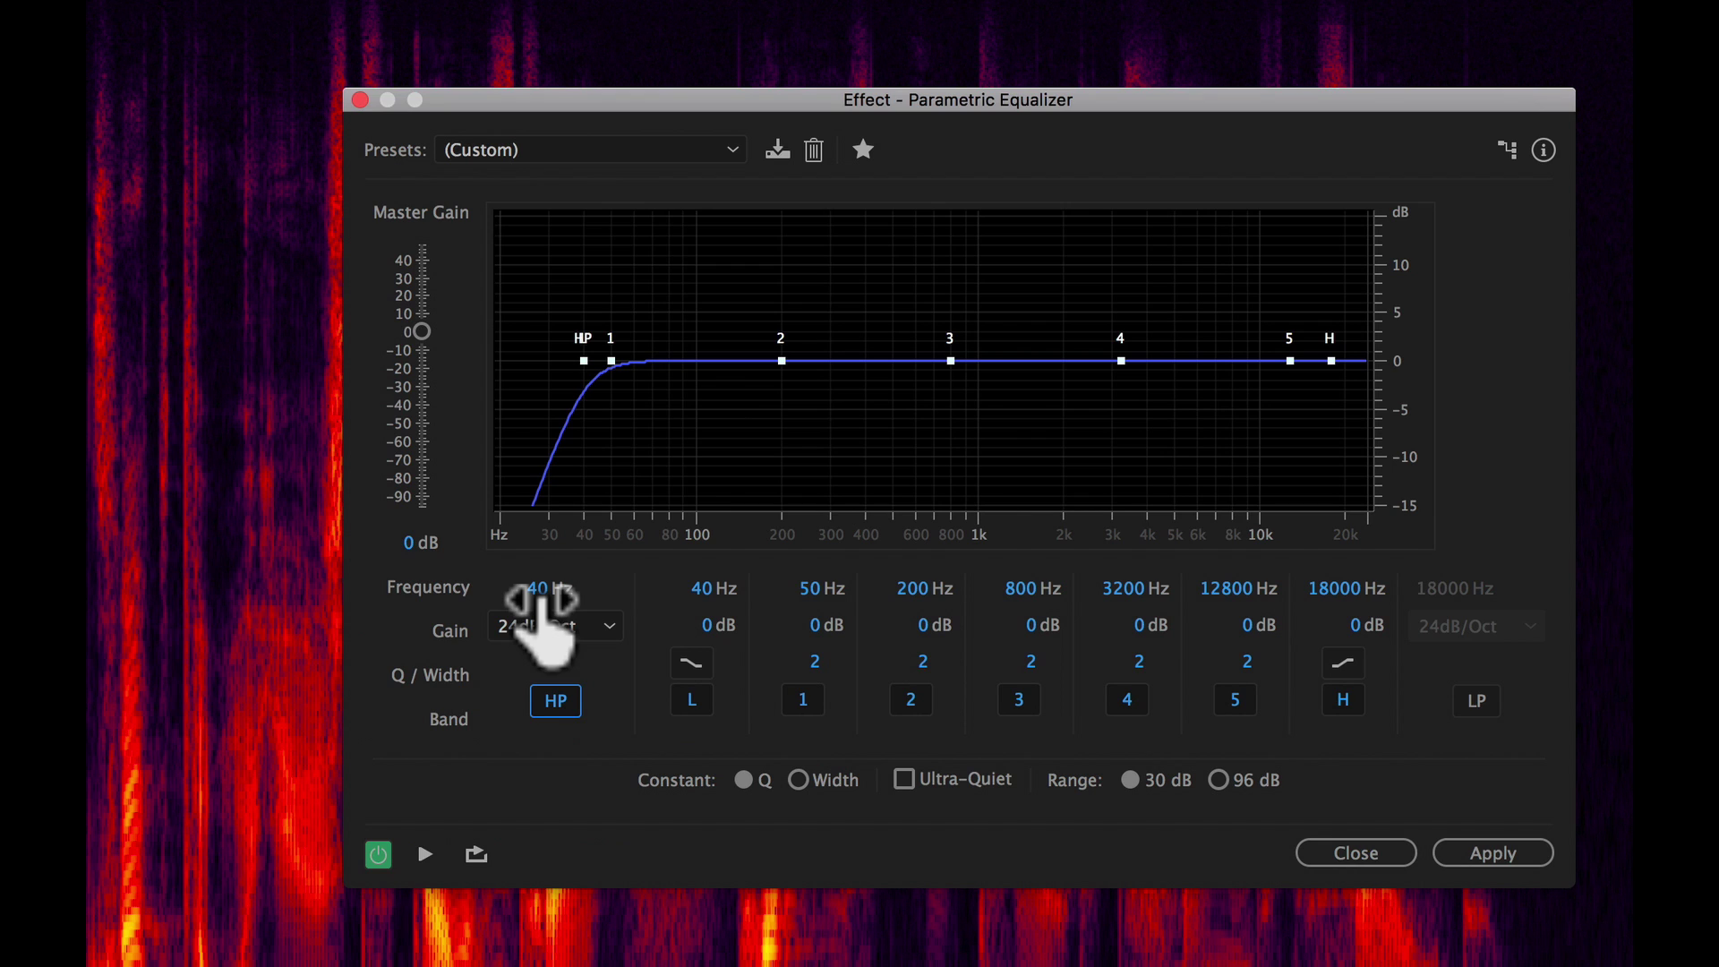
{"action": "left_click_drag", "start_coordinate": [543, 598], "coordinate": [598, 588]}
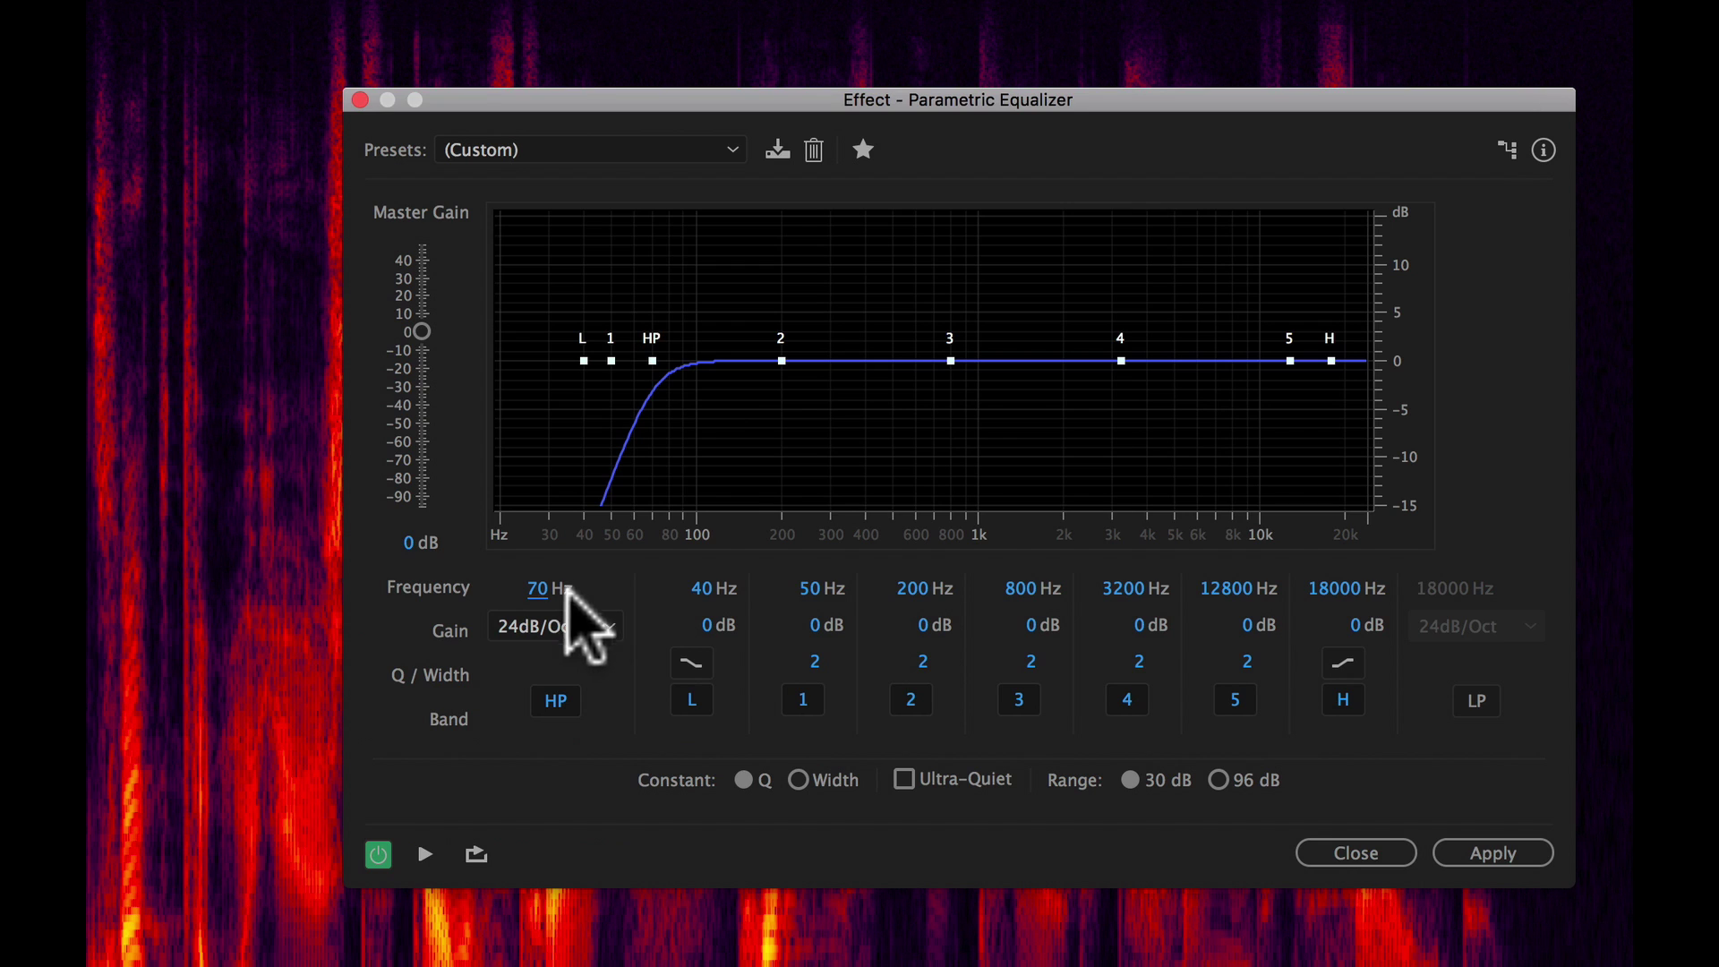
{"action": "left_click", "coordinate": [596, 626]}
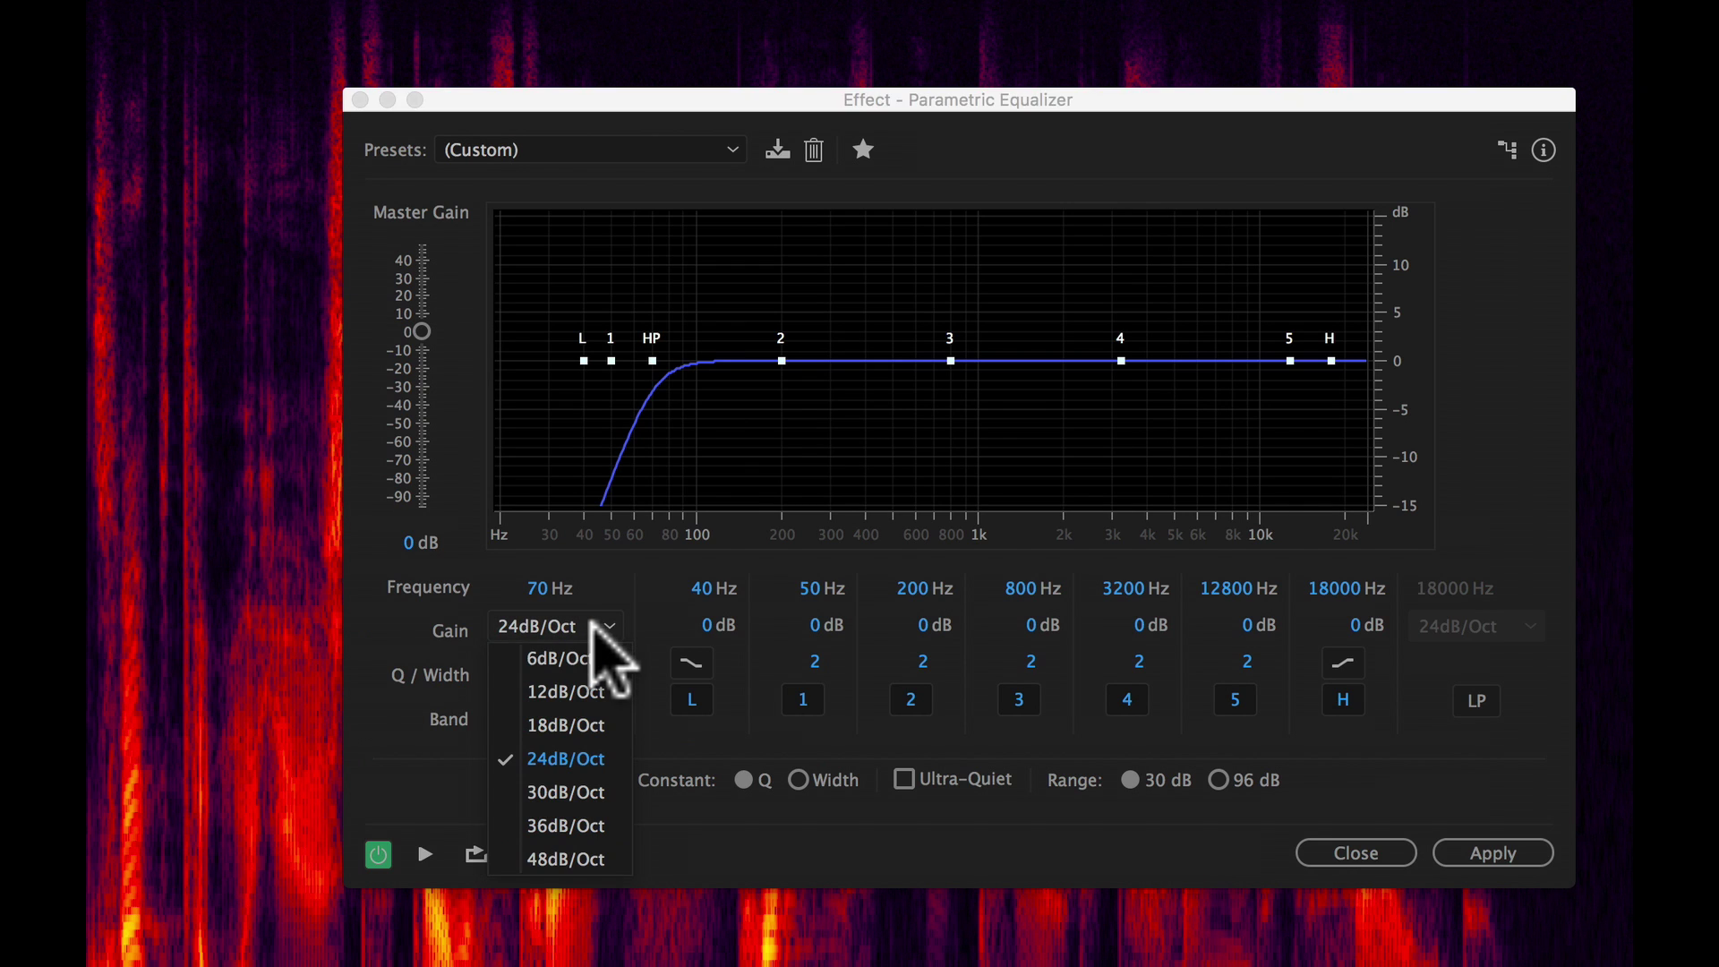
{"action": "left_click", "coordinate": [614, 583]}
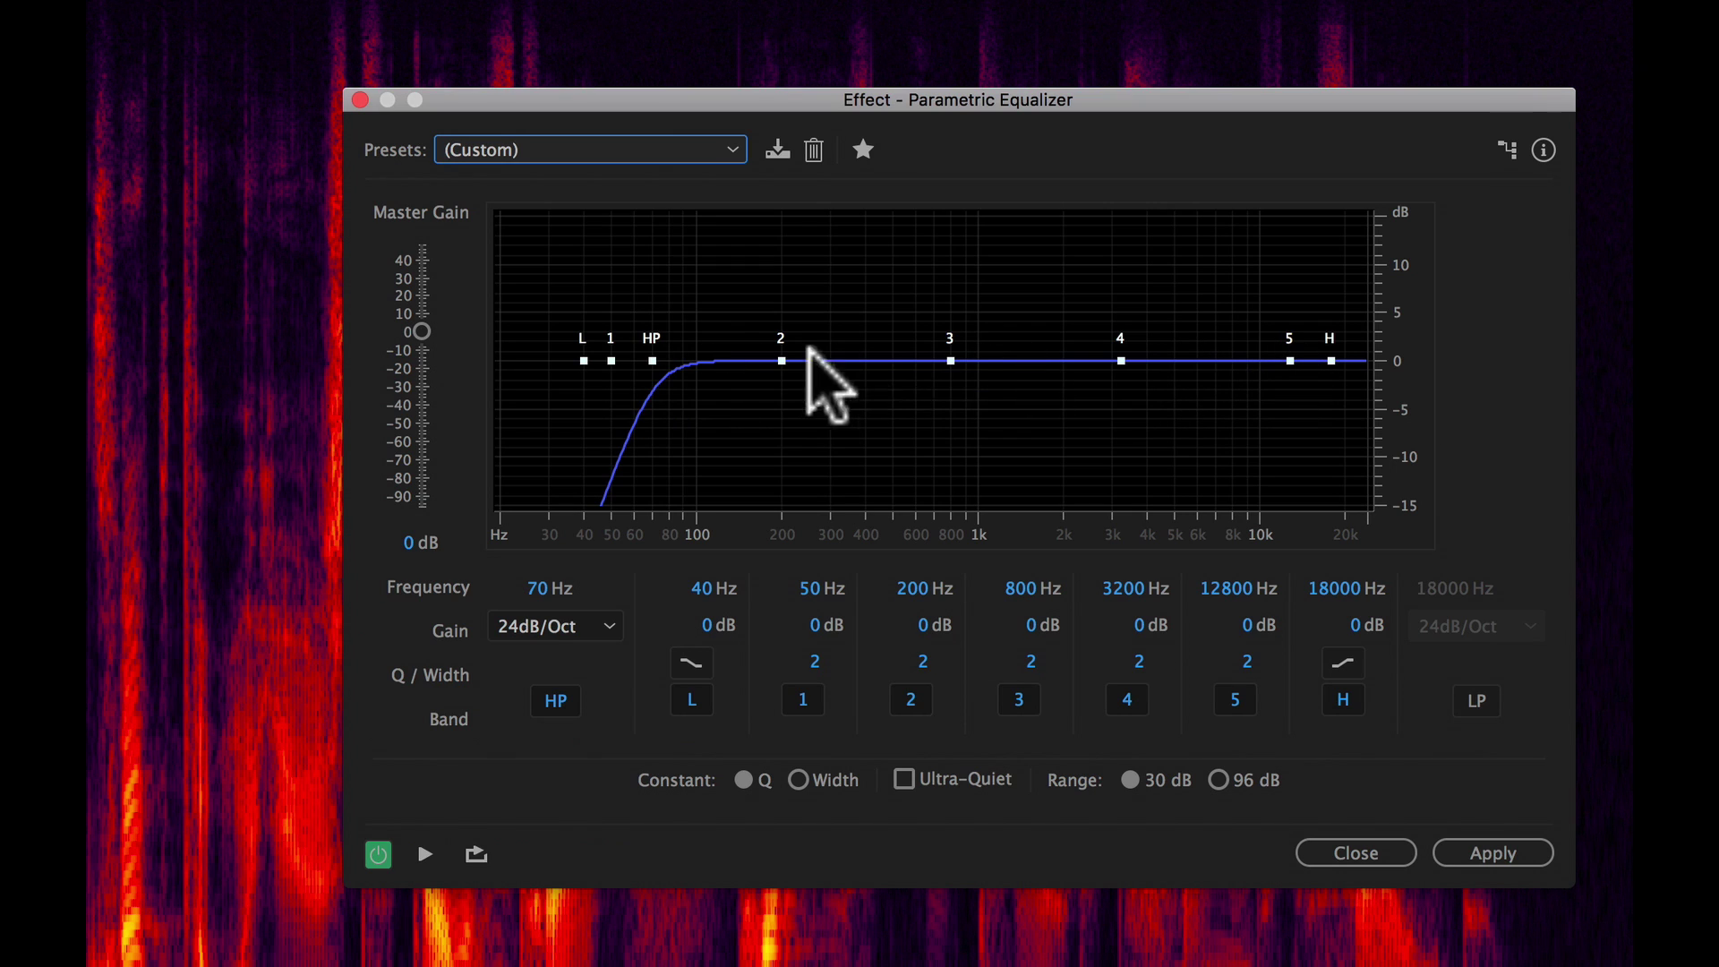
Try a band 3 cut of about 10.3 dB around 900 Hz, and reset the band's gain to 0 dB
{"action": "left_click_drag", "start_coordinate": [949, 359], "coordinate": [964, 458]}
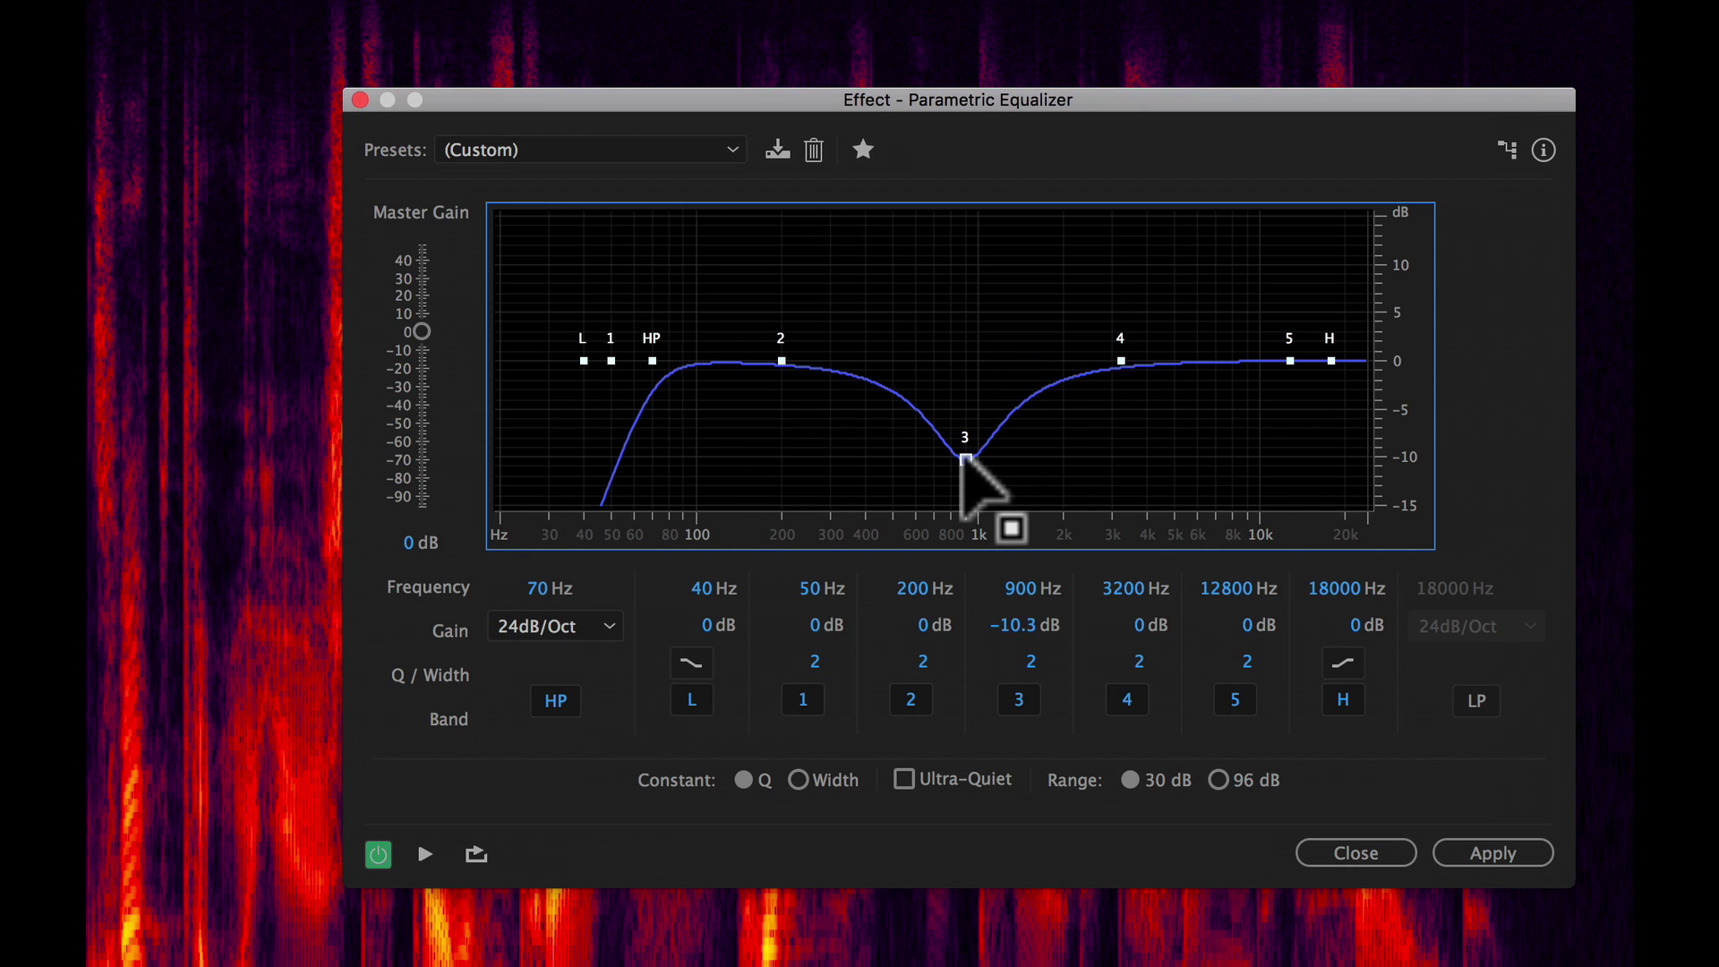
{"action": "left_click", "coordinate": [1017, 627]}
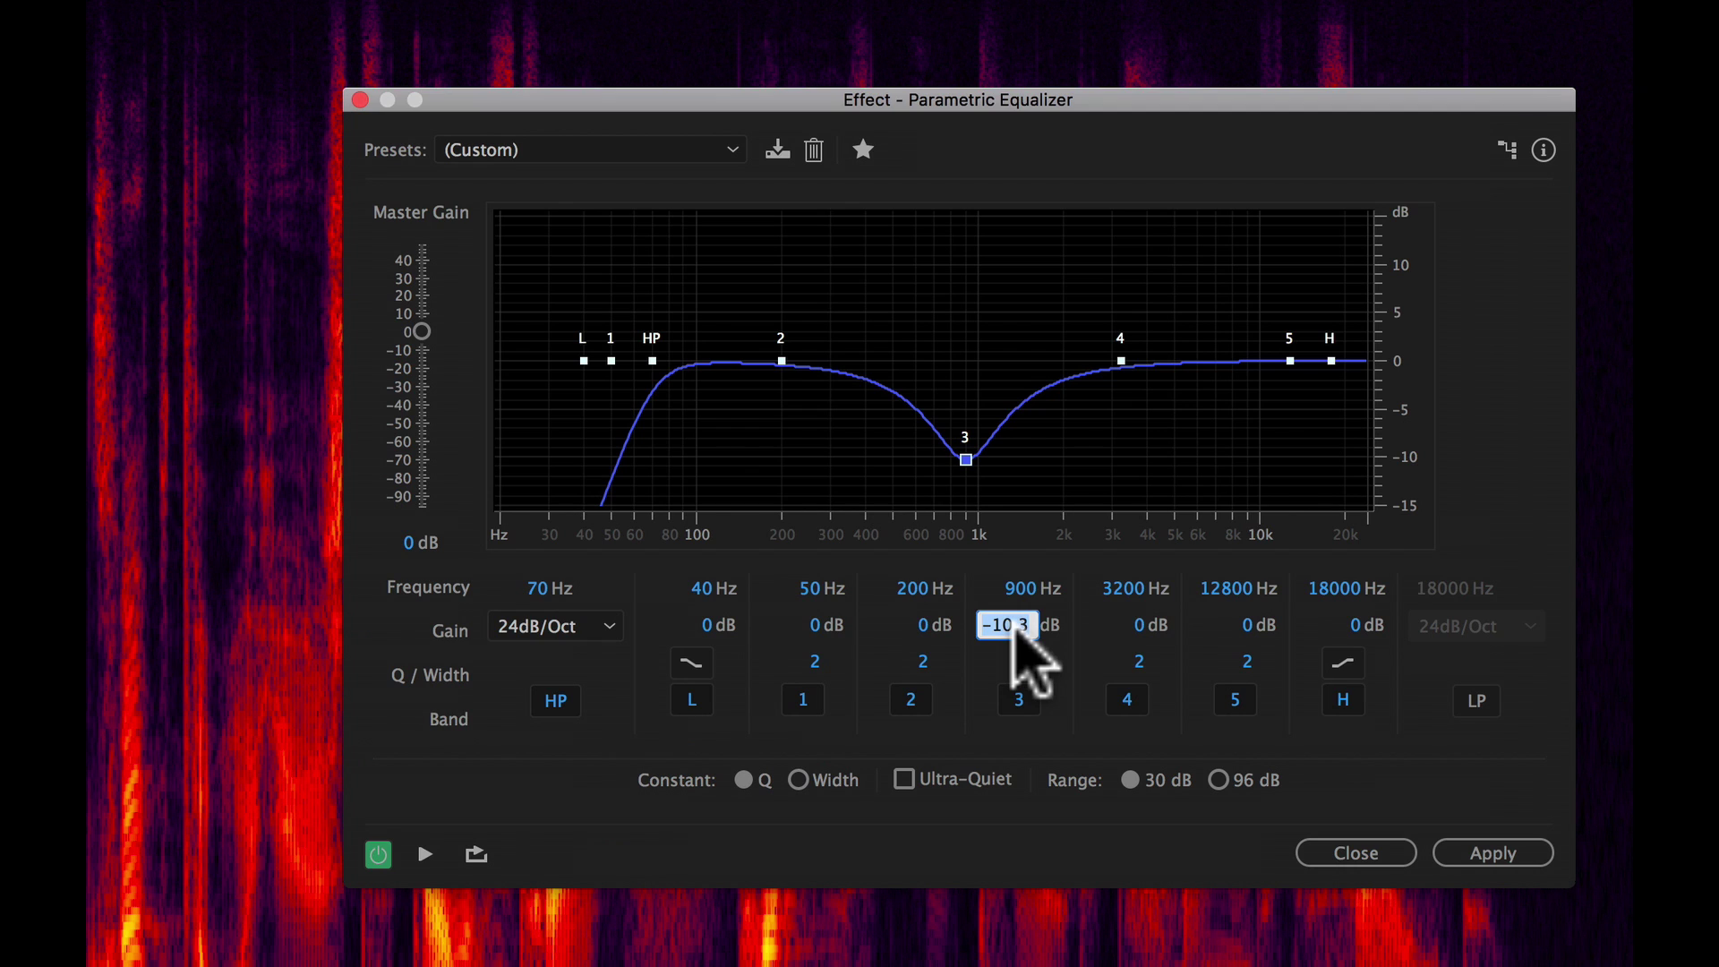
{"action": "type", "text": "0"}
{"action": "key", "text": "Return"}
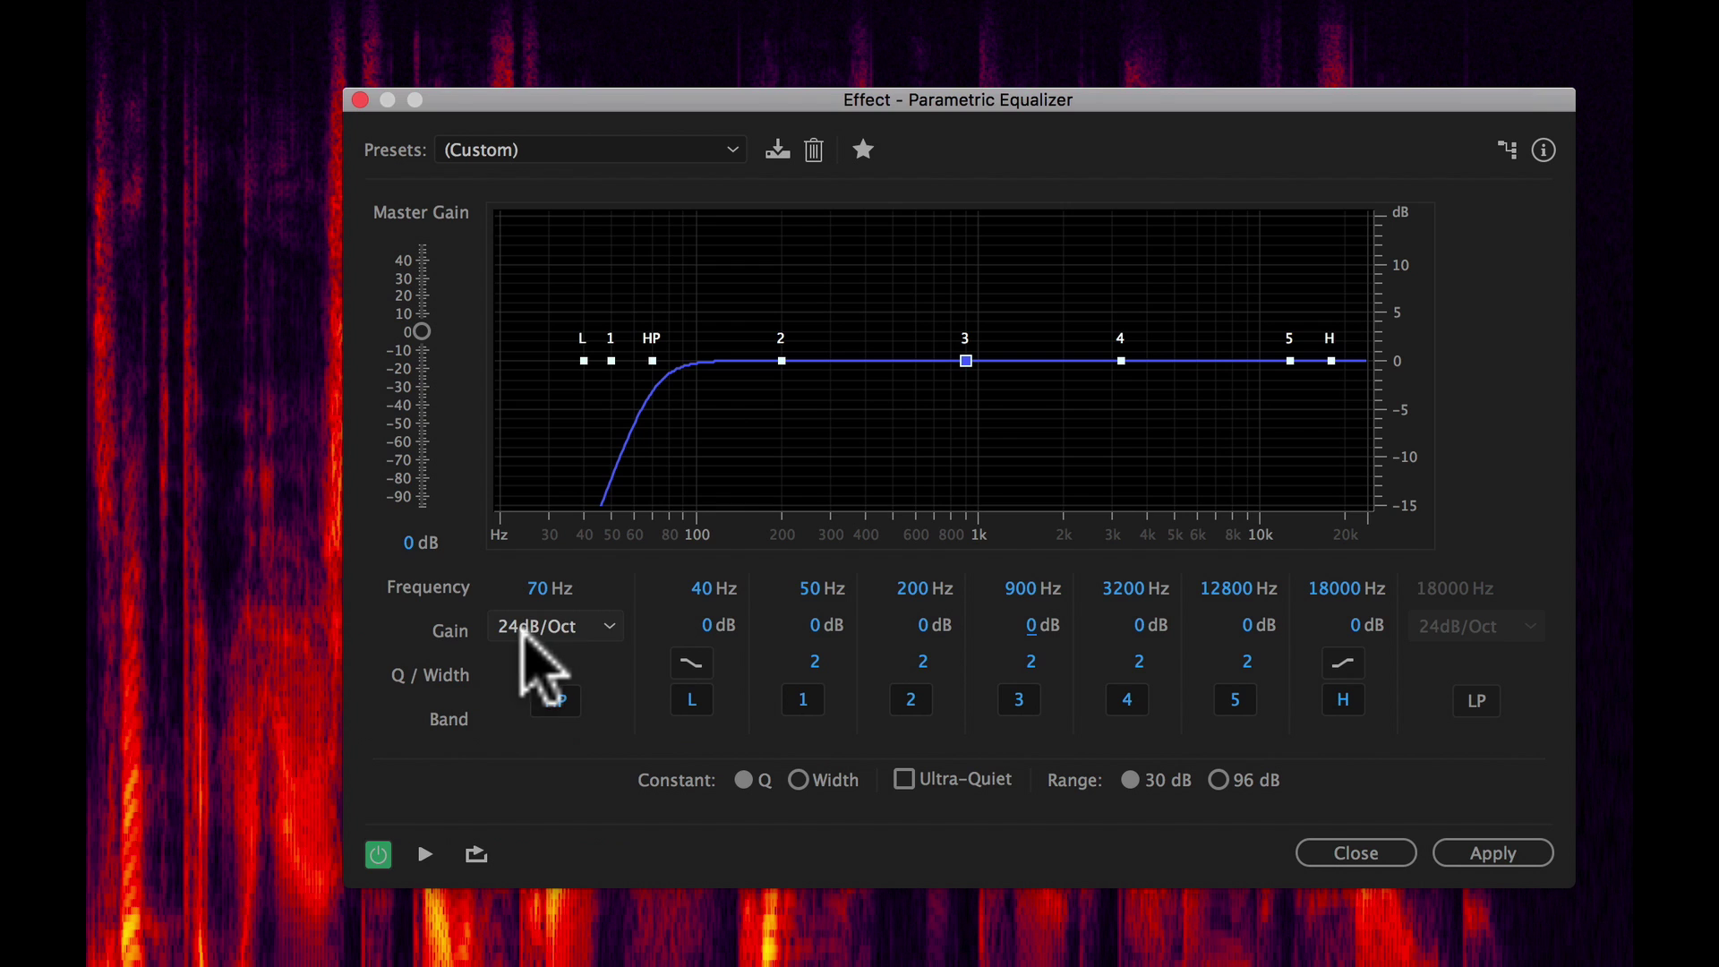
Set the high-pass filter's slope to 12dB/Oct after trying 6dB/Oct, and apply the equalizer to the clip
{"action": "left_click", "coordinate": [607, 624]}
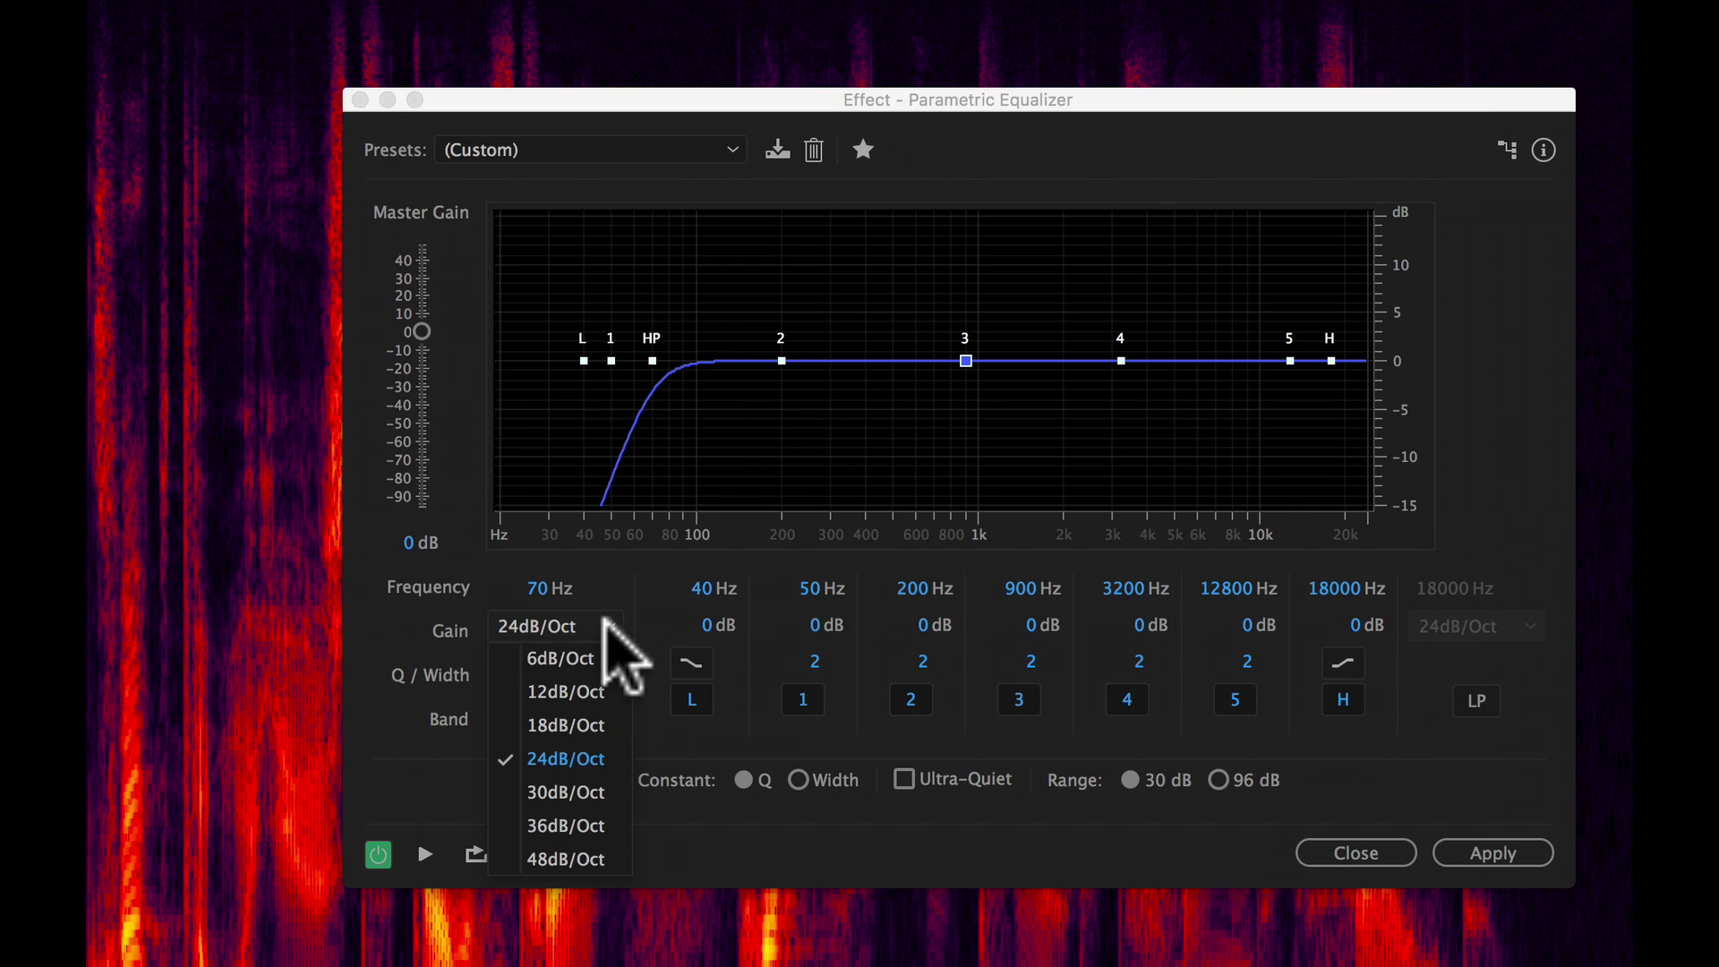
{"action": "left_click", "coordinate": [587, 689]}
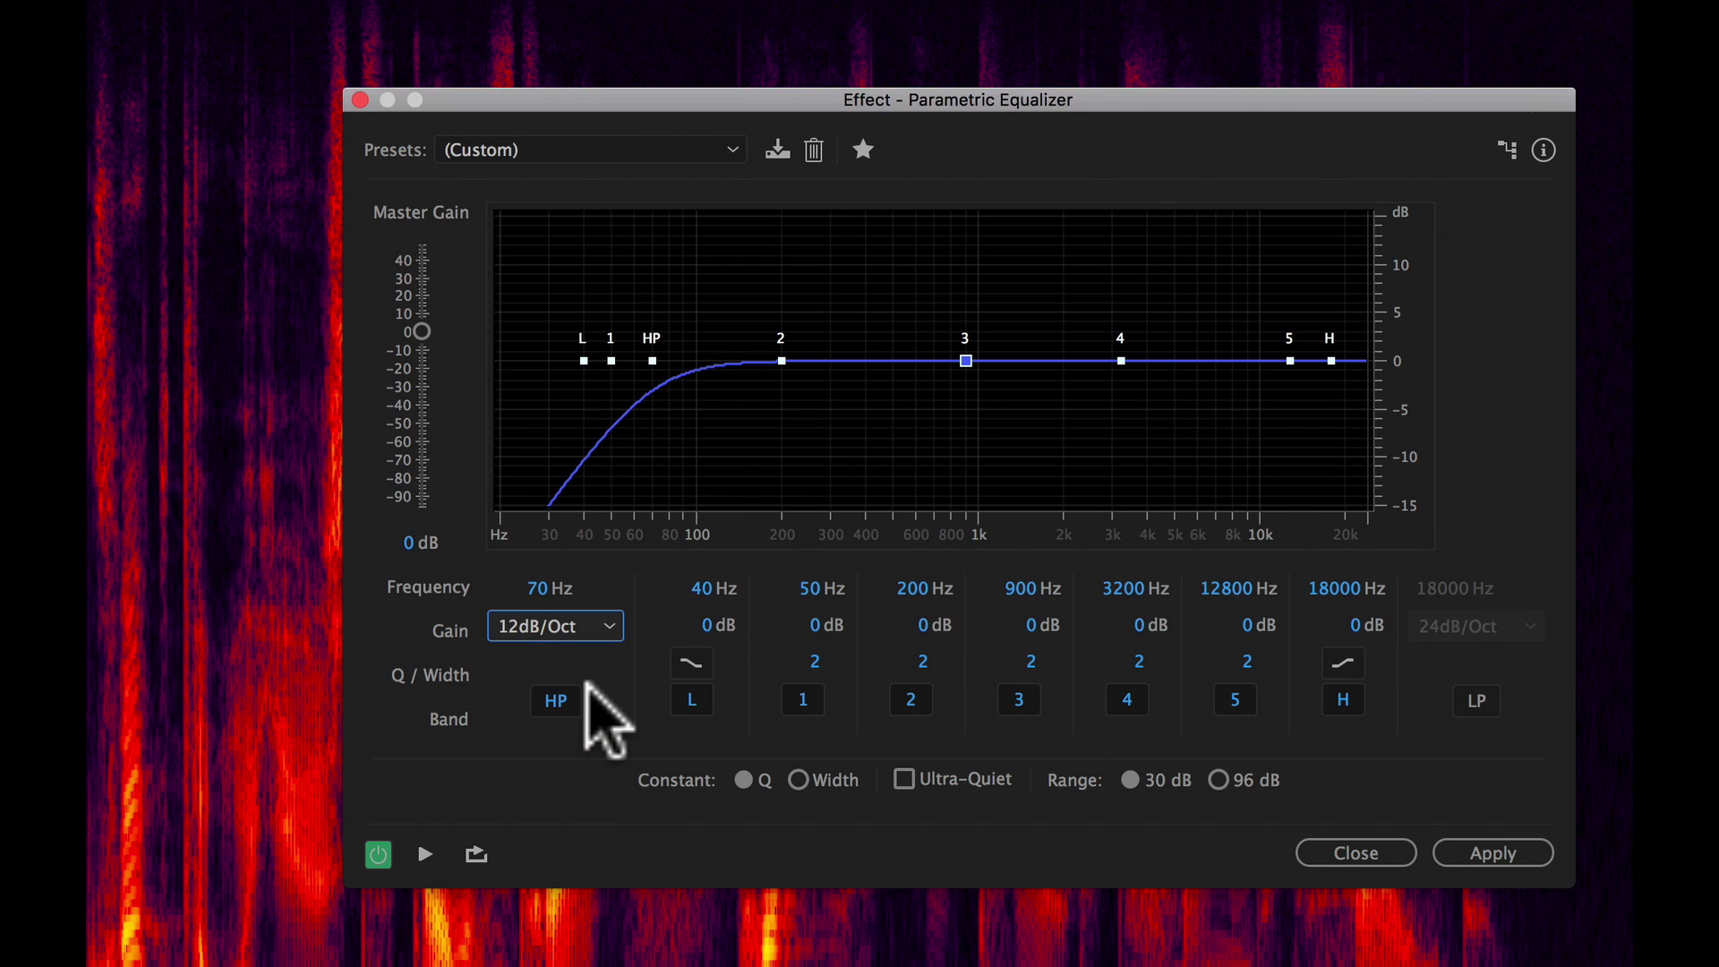
{"action": "left_click", "coordinate": [599, 617]}
{"action": "left_click", "coordinate": [587, 654]}
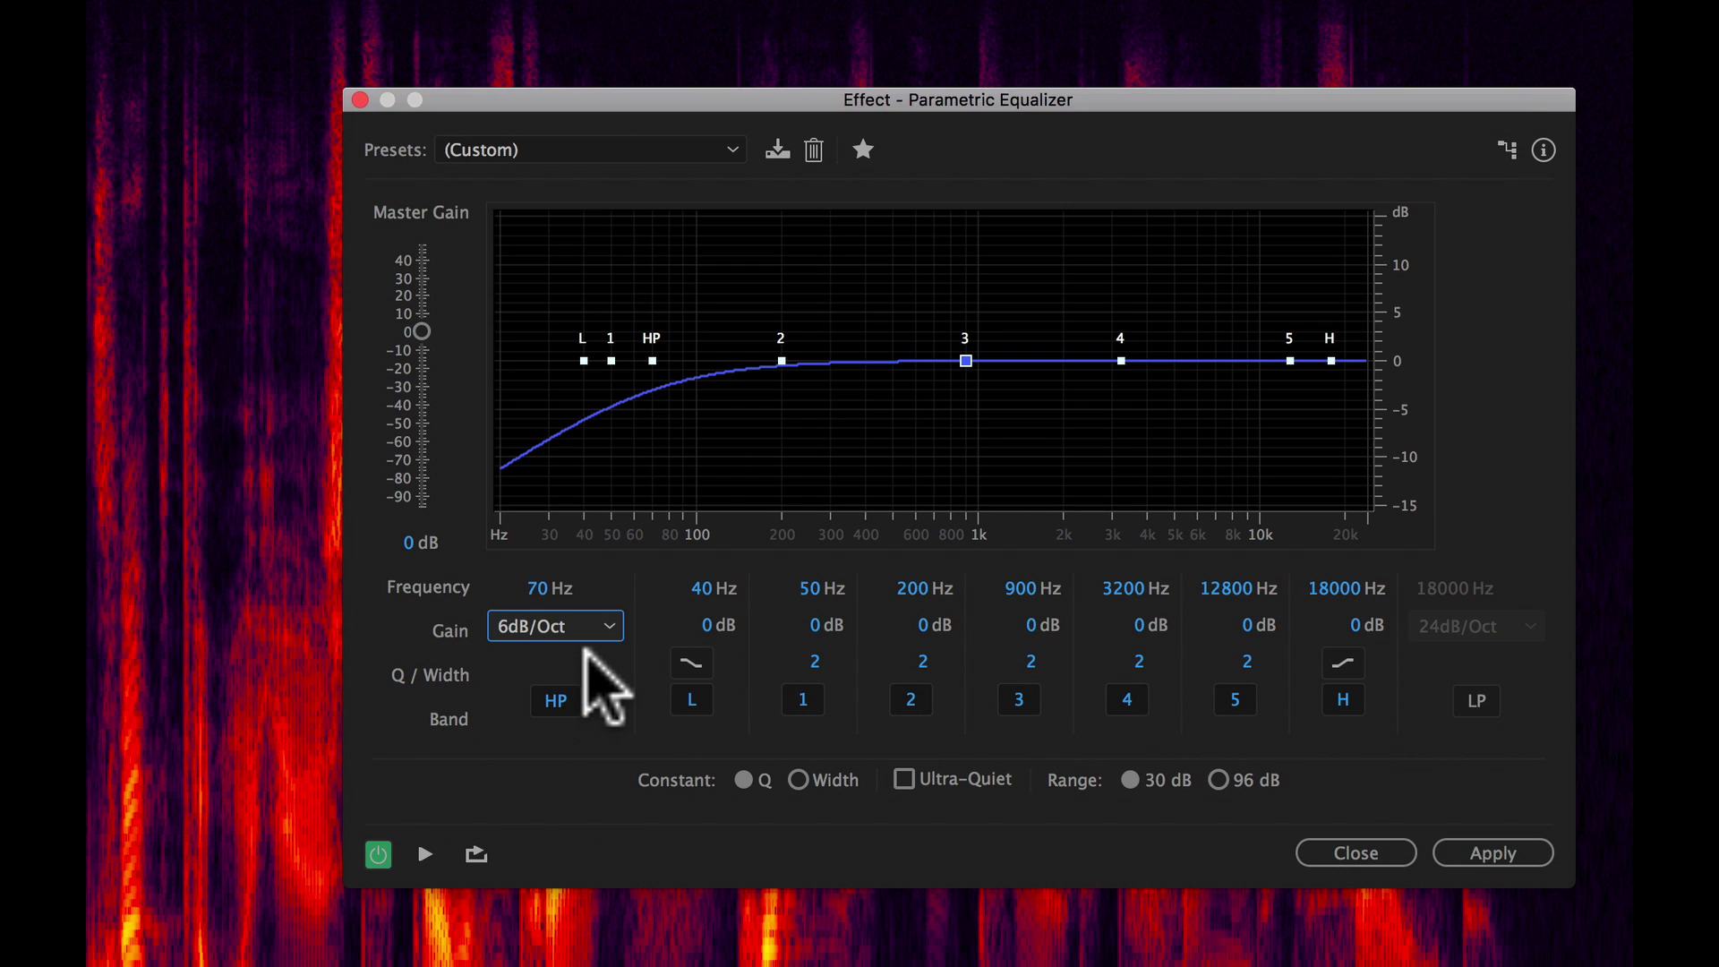
{"action": "left_click", "coordinate": [604, 625]}
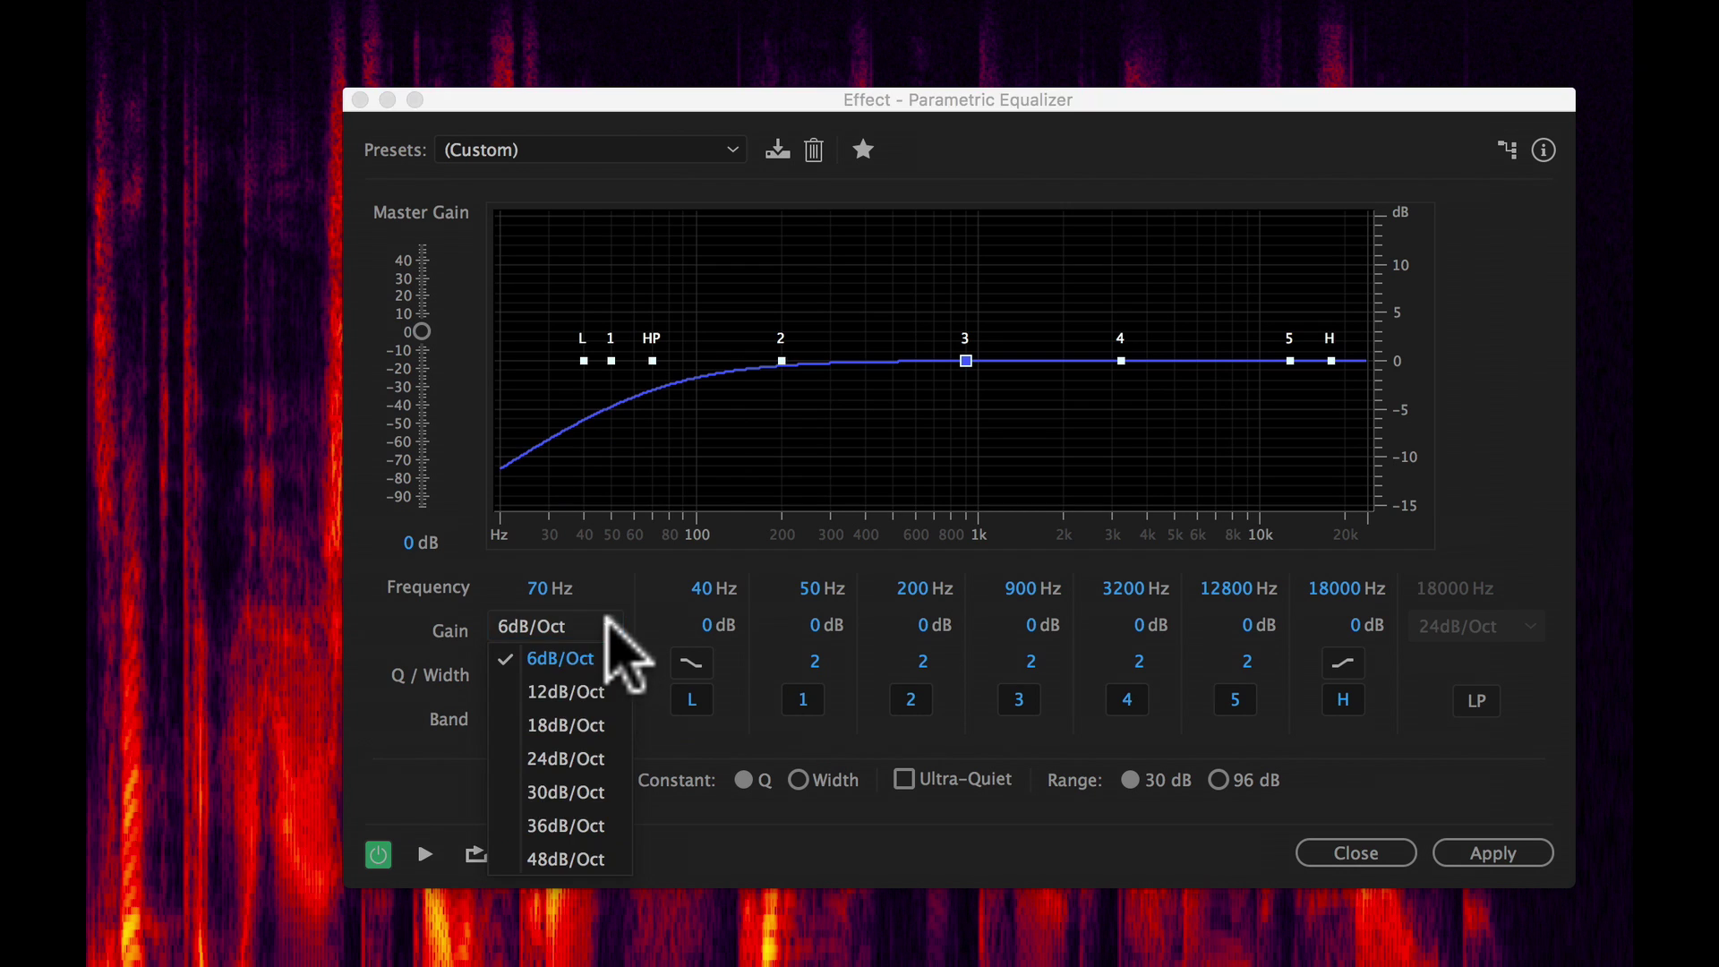
{"action": "left_click", "coordinate": [562, 689]}
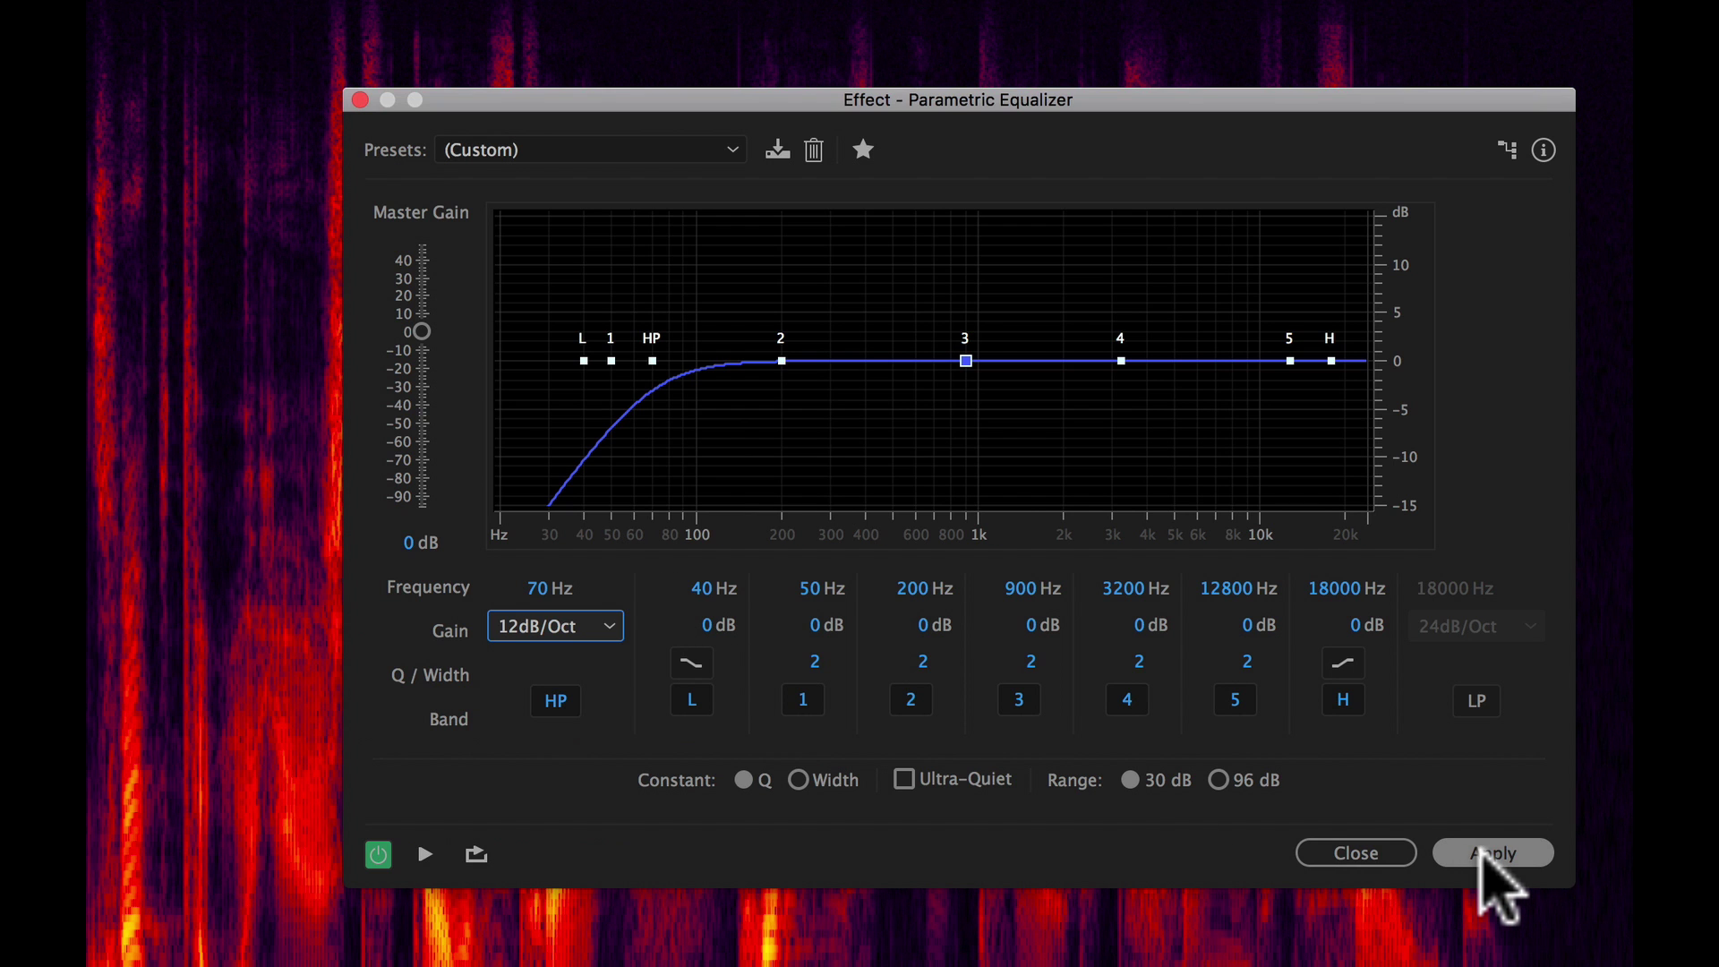
{"action": "left_click", "coordinate": [1482, 853]}
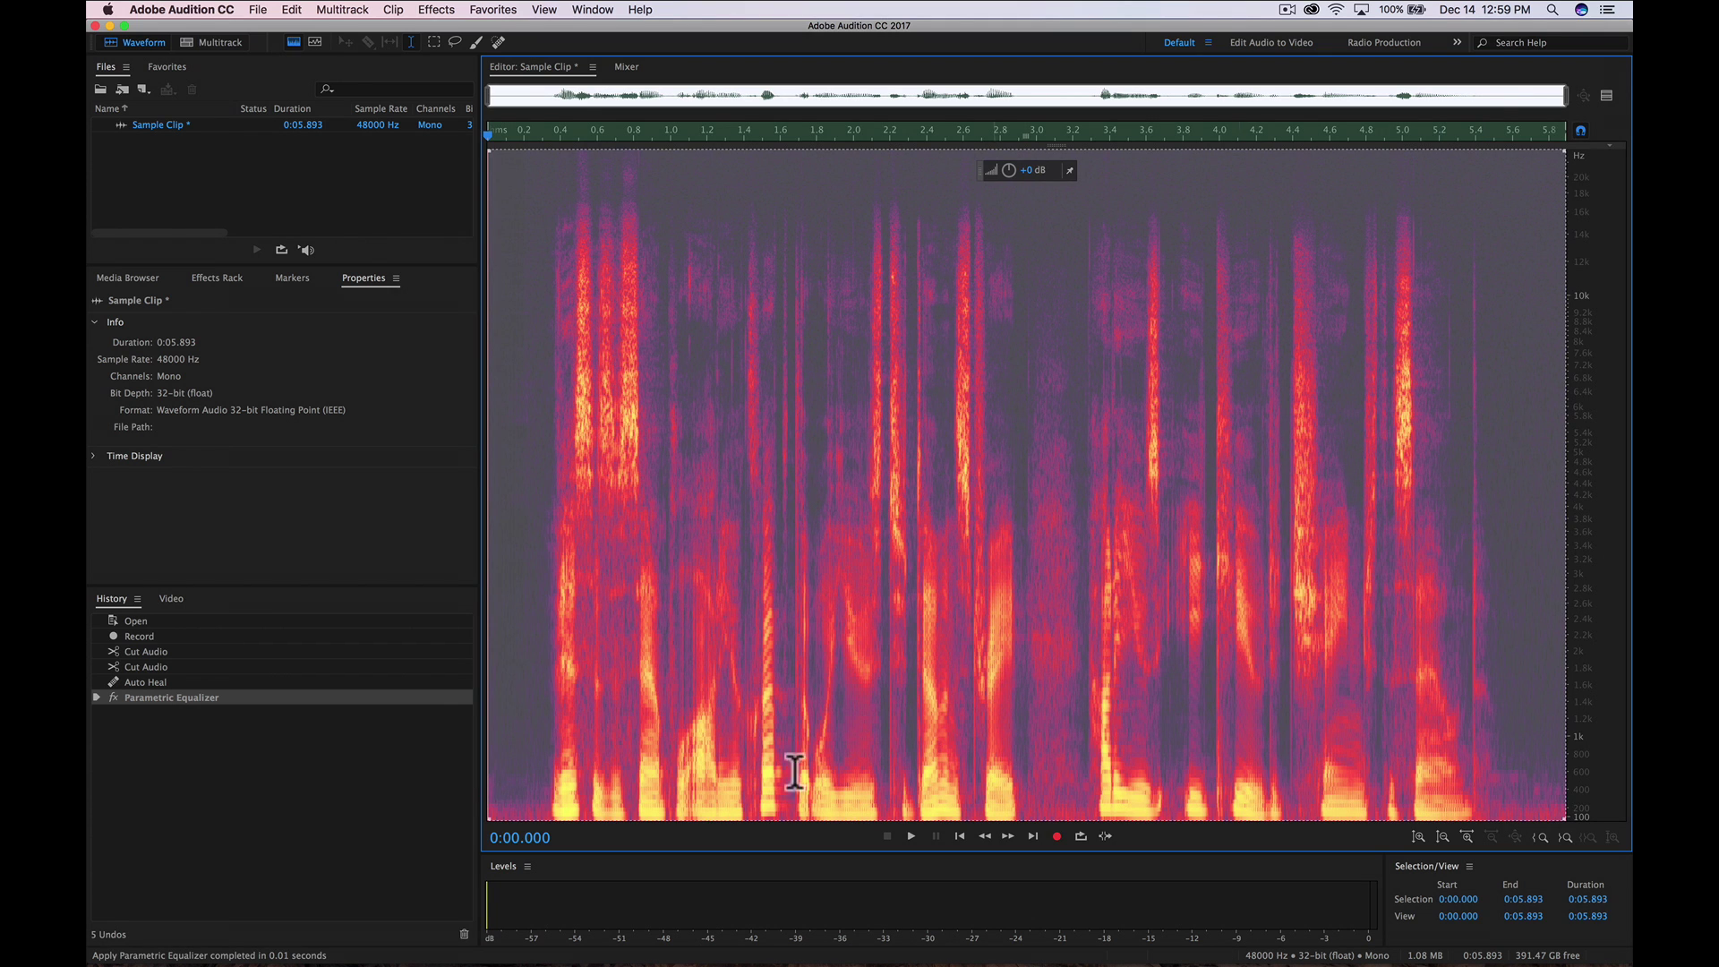
Deselect the clip, reopen the Parametric Equalizer effect, and switch off its high-pass filter
{"action": "left_click", "coordinate": [524, 659]}
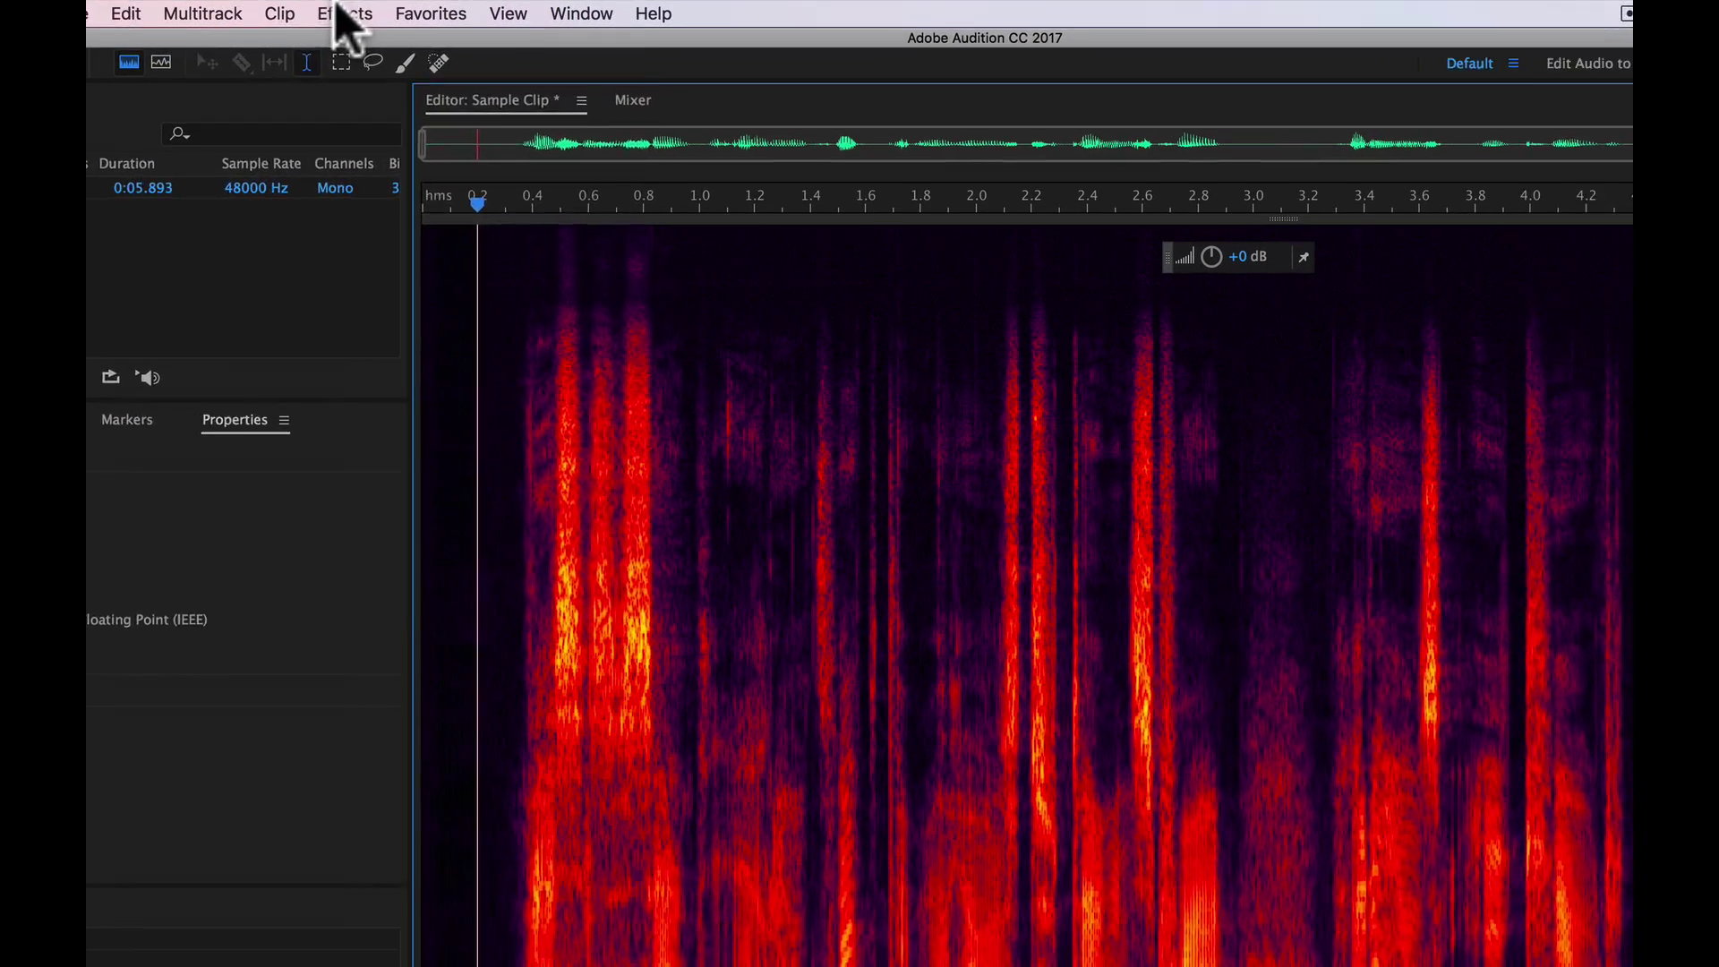
{"action": "left_click", "coordinate": [436, 9]}
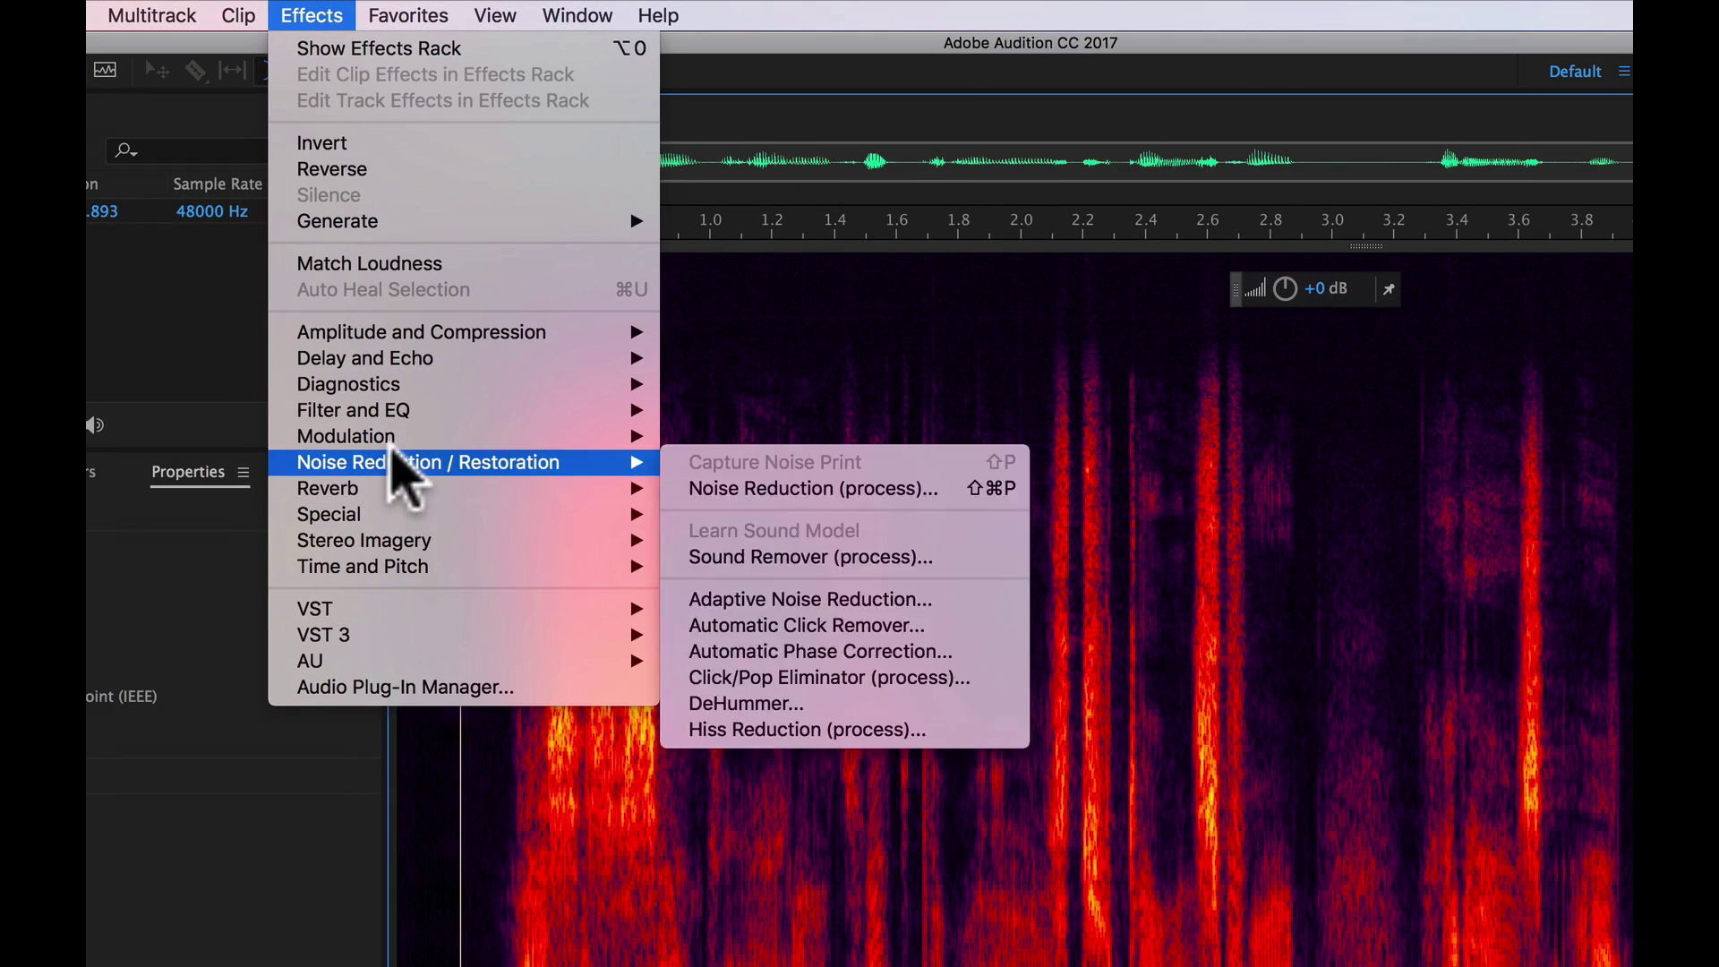
{"action": "mouse_move", "coordinate": [398, 412]}
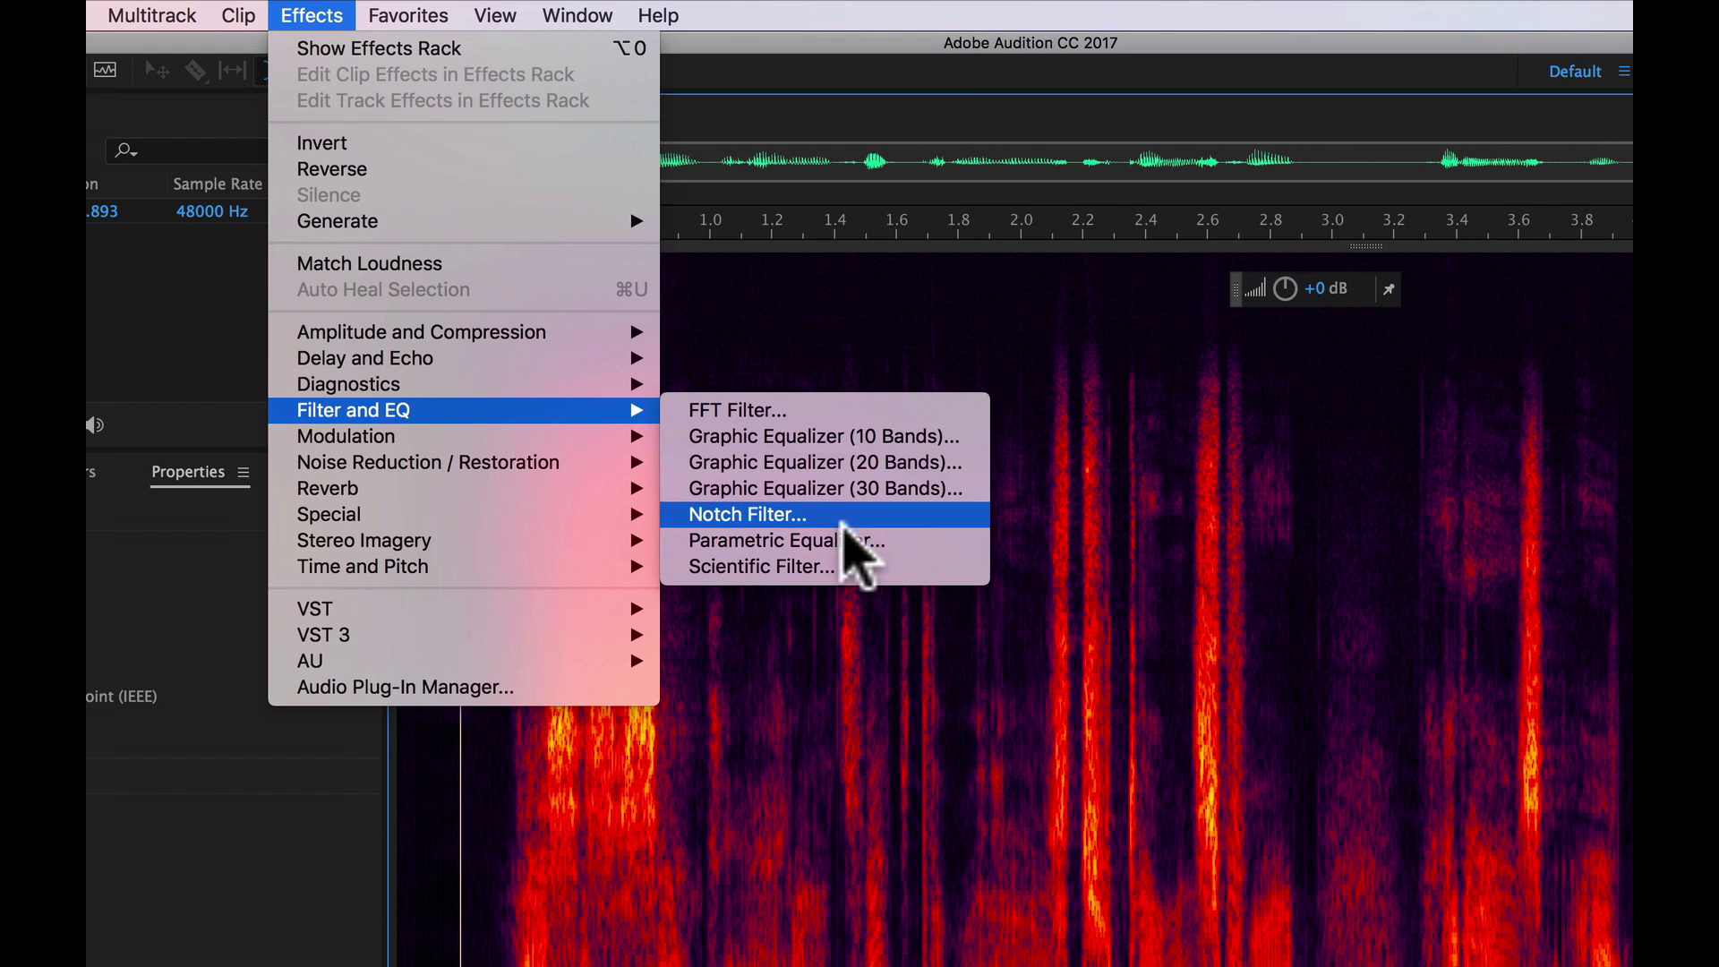
{"action": "left_click", "coordinate": [848, 539]}
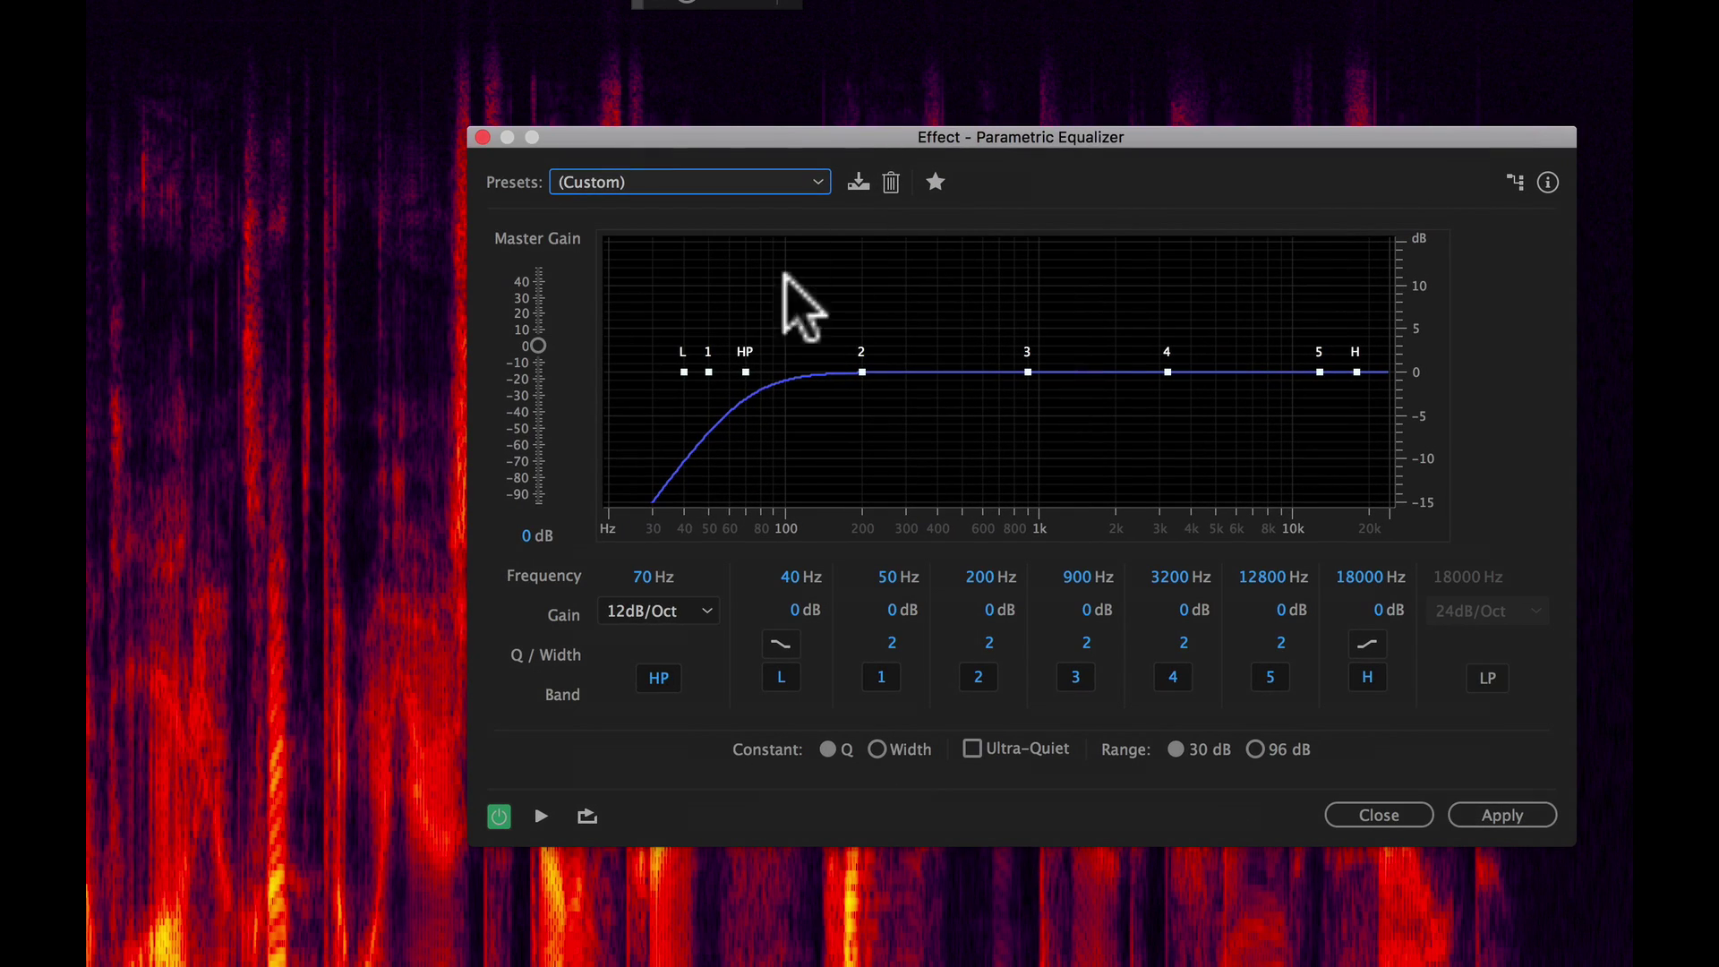
{"action": "left_click", "coordinate": [659, 678]}
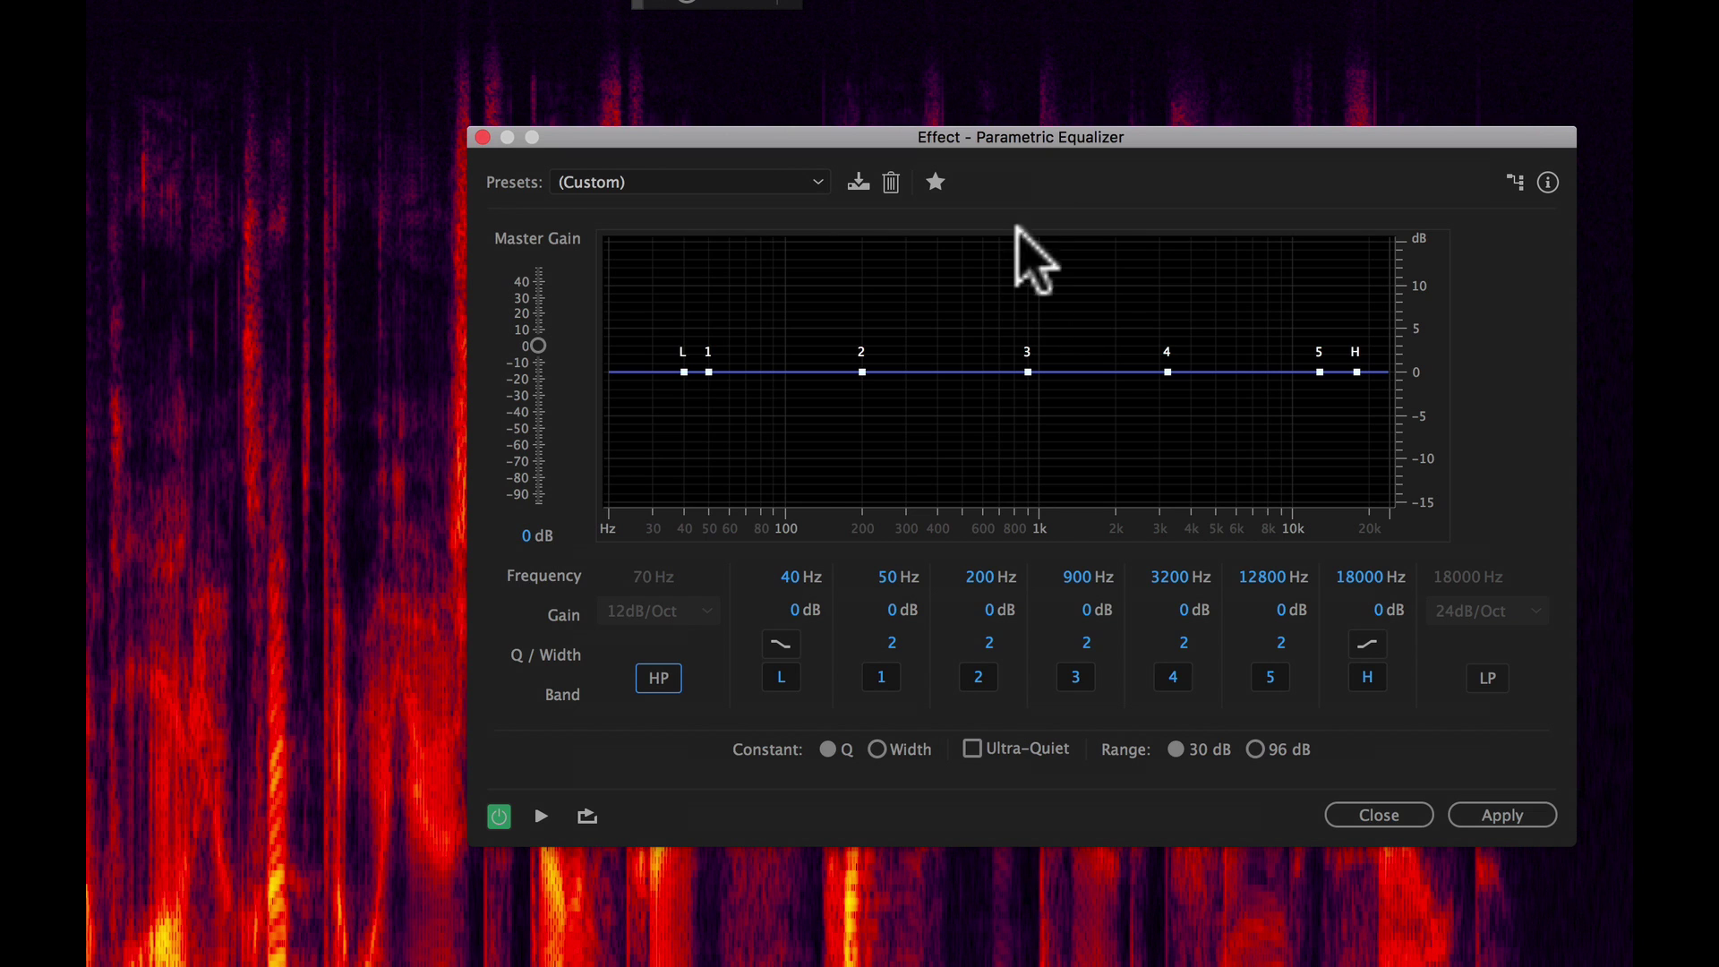
{"action": "left_click_drag", "start_coordinate": [1023, 138], "coordinate": [1052, 103]}
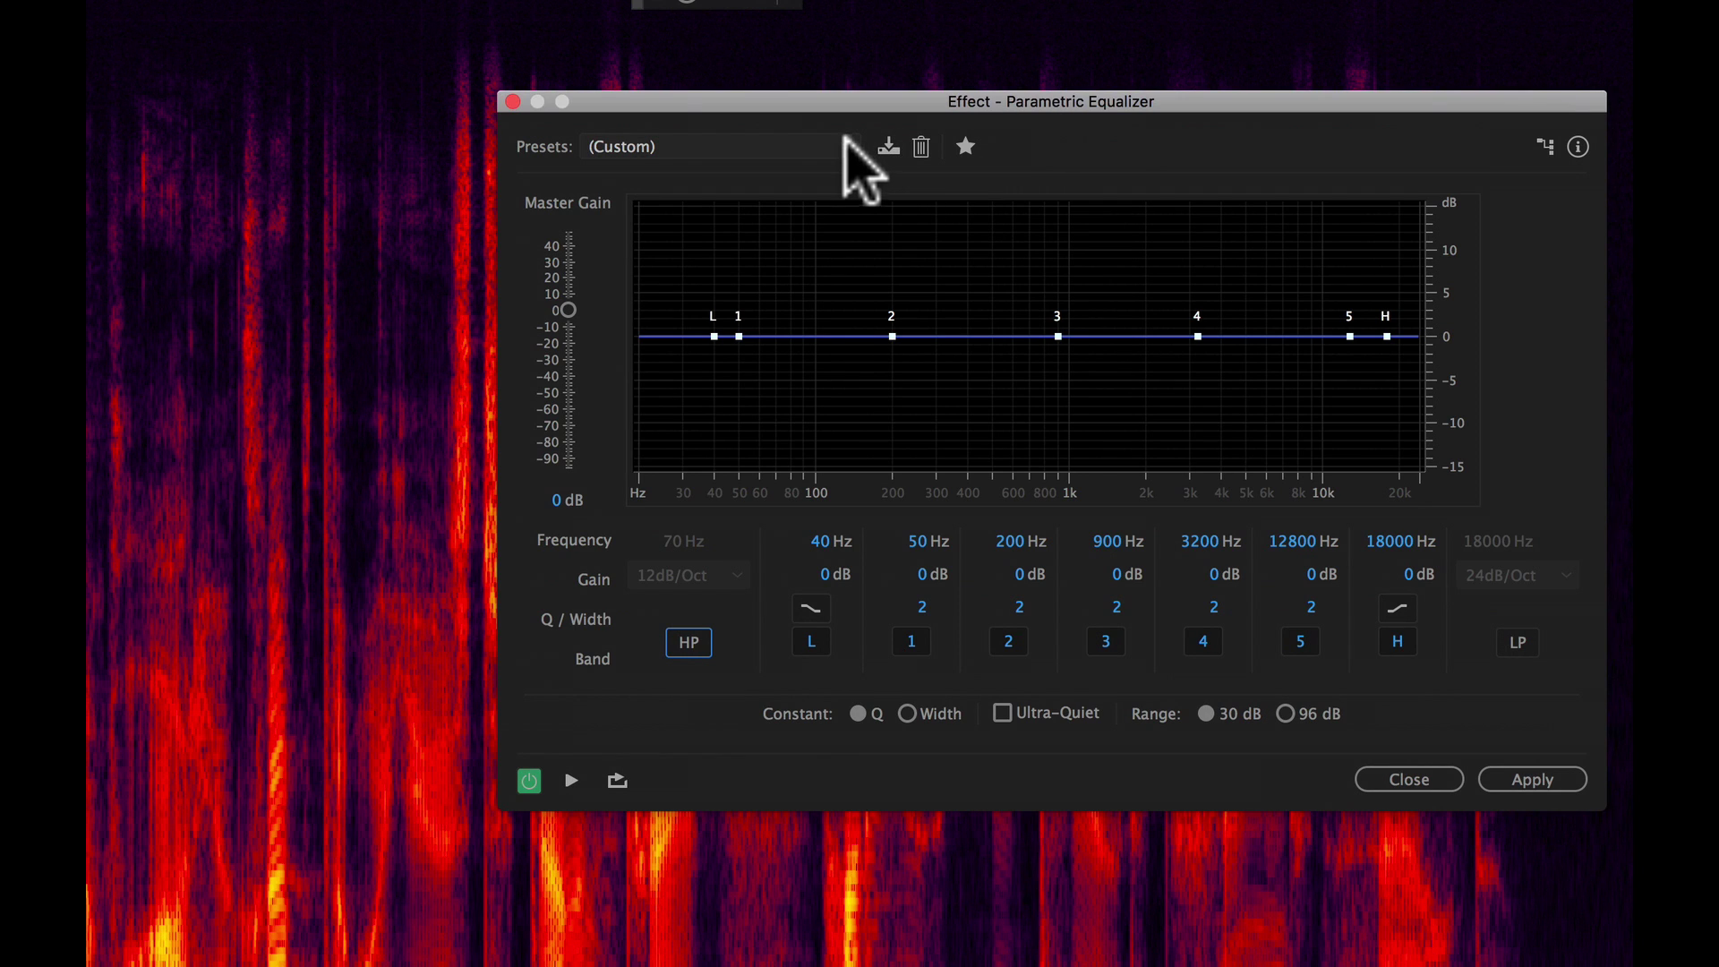
Load the Vocal Enhancer preset in the Parametric Equalizer and move its window away from the spectrum
{"action": "left_click", "coordinate": [843, 142]}
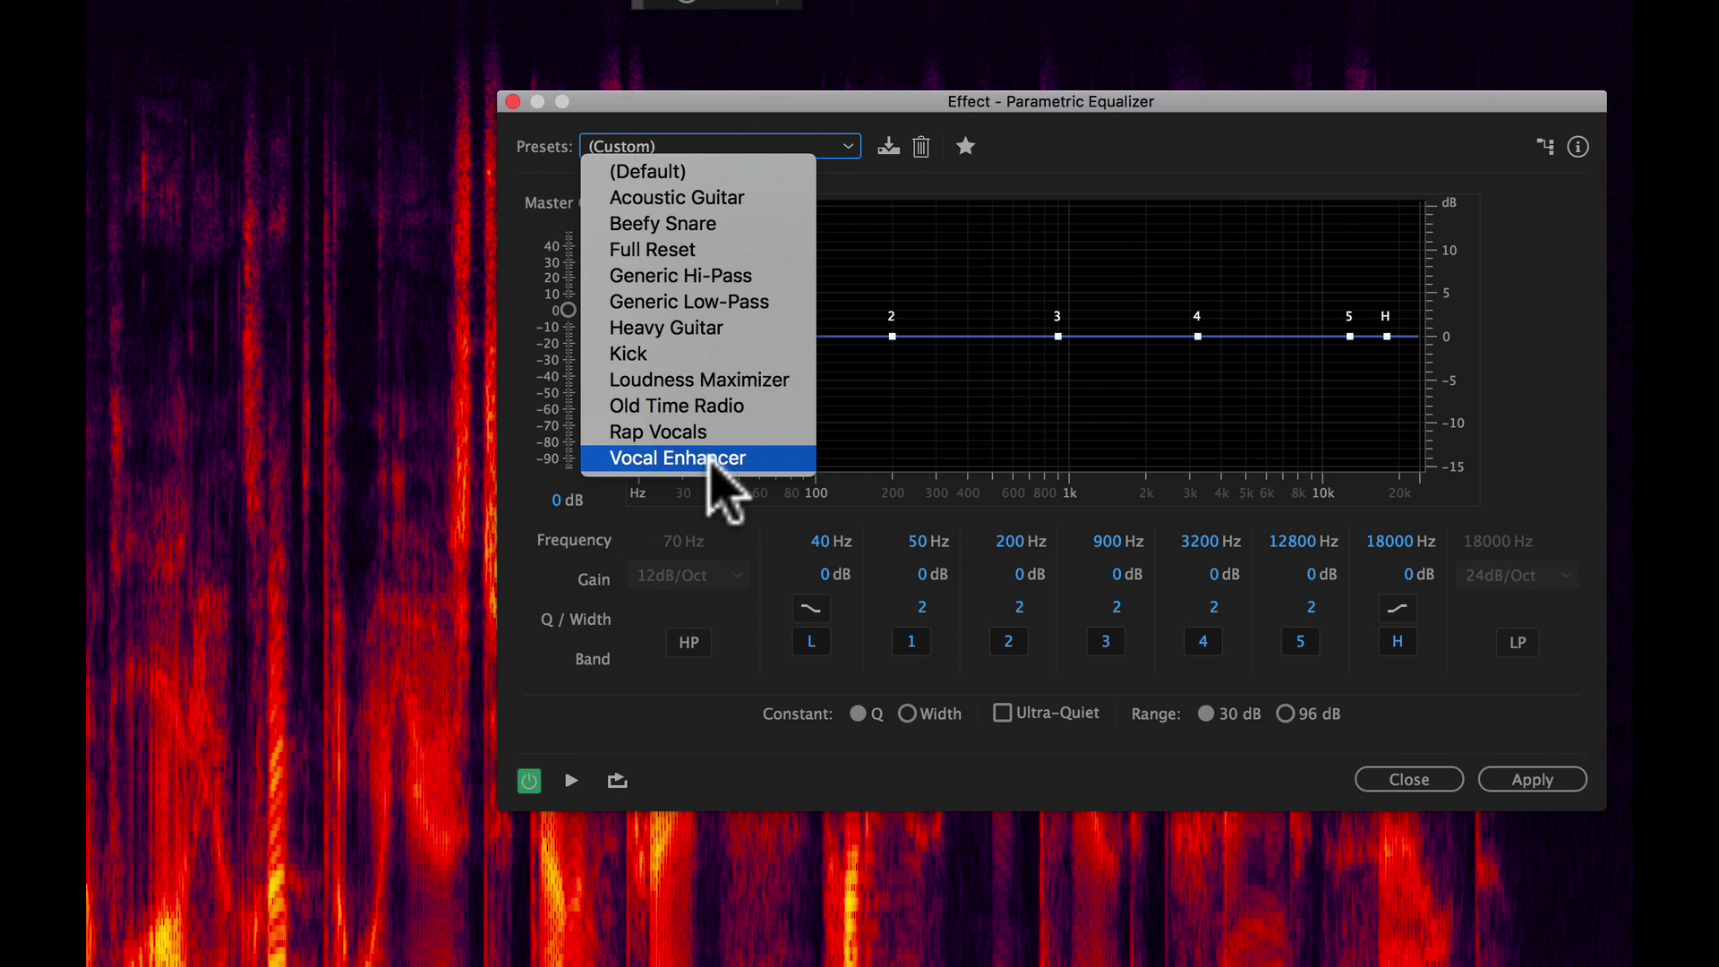
{"action": "left_click", "coordinate": [710, 458]}
{"action": "left_click_drag", "start_coordinate": [1080, 101], "coordinate": [851, 2]}
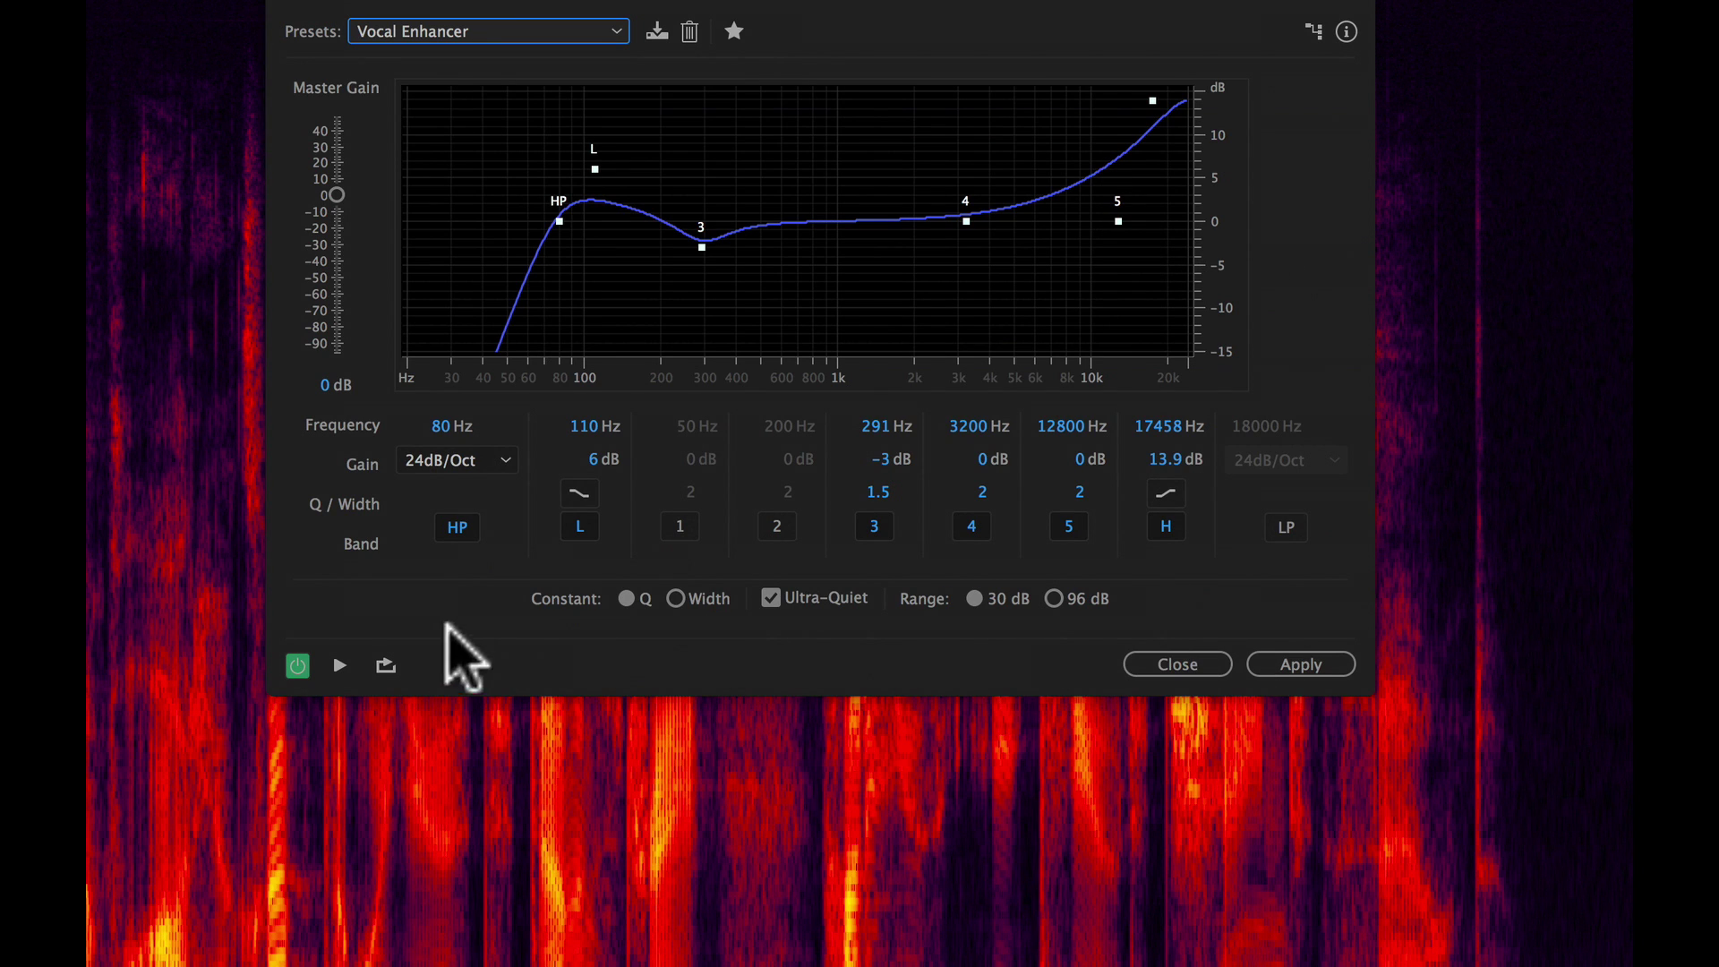
Preview the clip with the Vocal Enhancer equalizer bypassed for comparison
{"action": "left_click", "coordinate": [298, 666]}
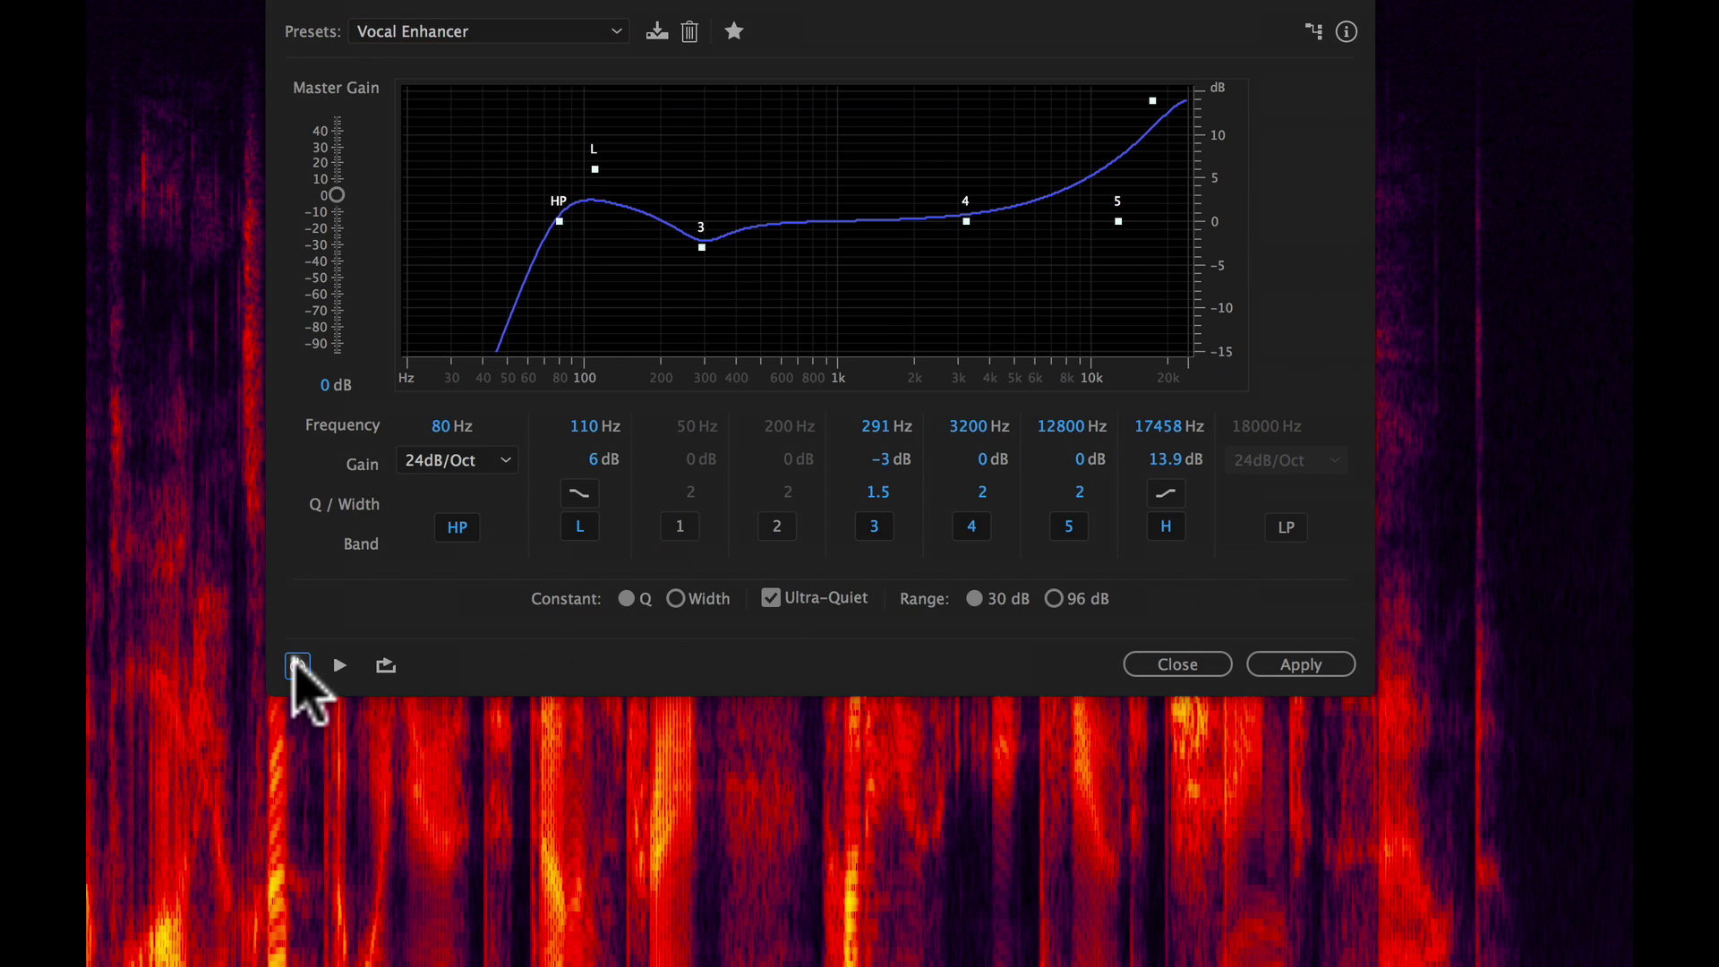
{"action": "left_click", "coordinate": [339, 666]}
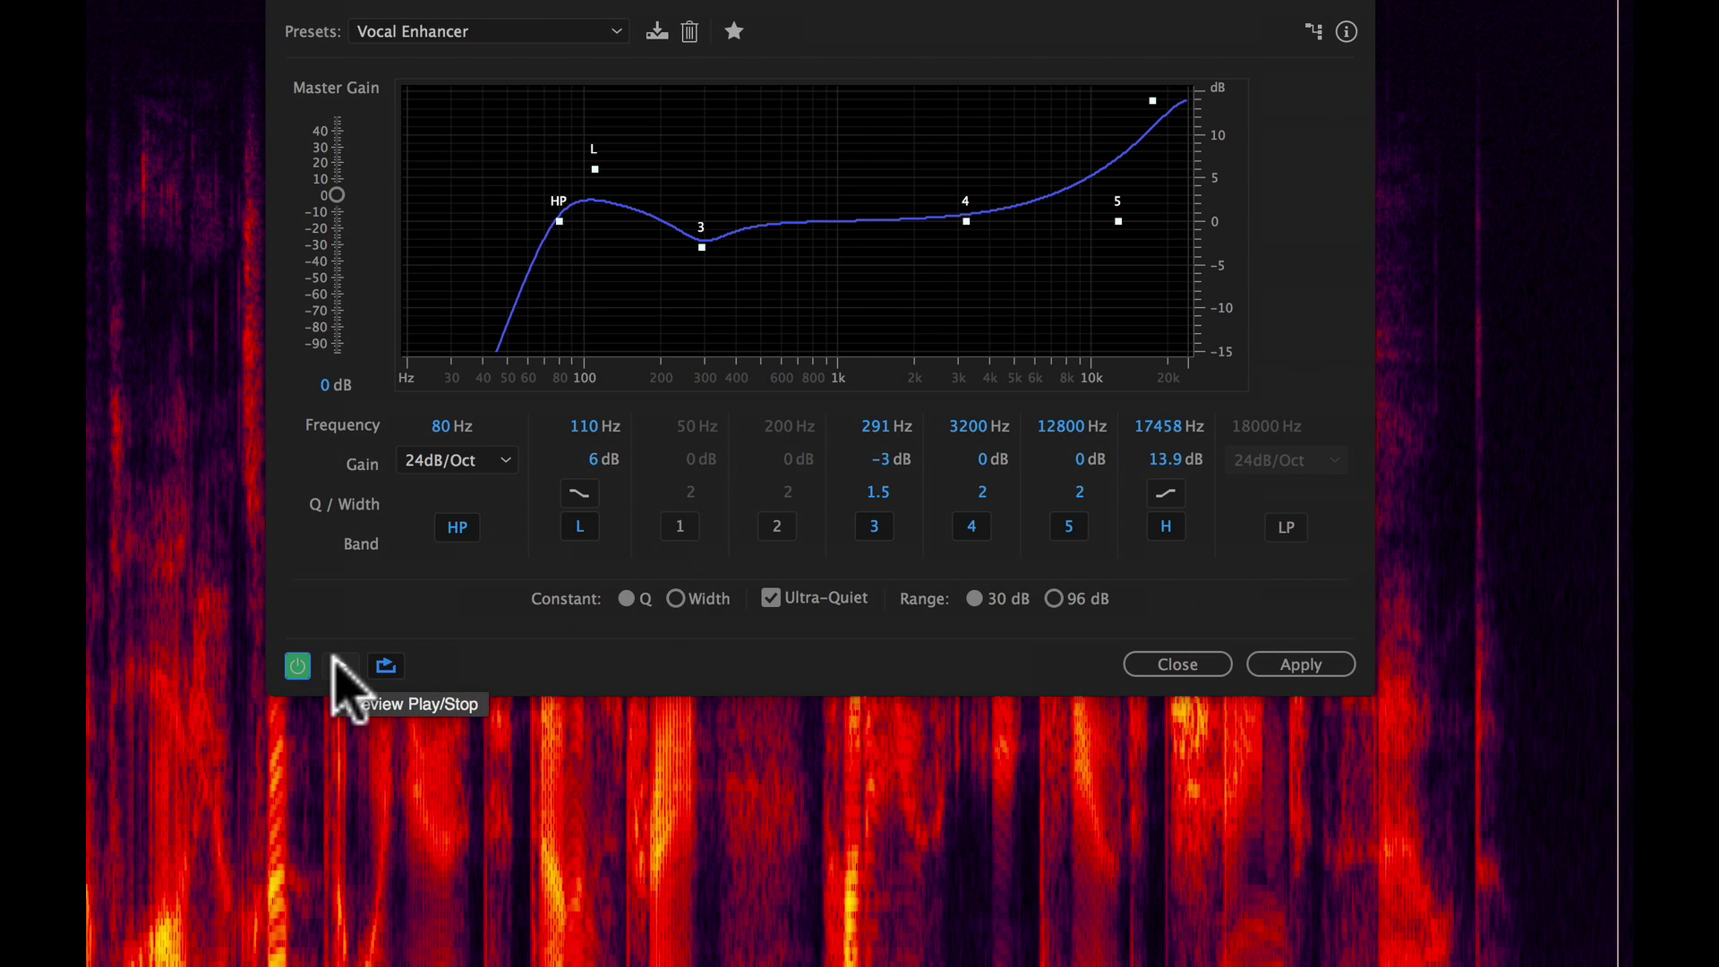
Preview the clip with the equalizer enabled, before and after setting the high shelf's gain to 3 dB
{"action": "left_click", "coordinate": [334, 660]}
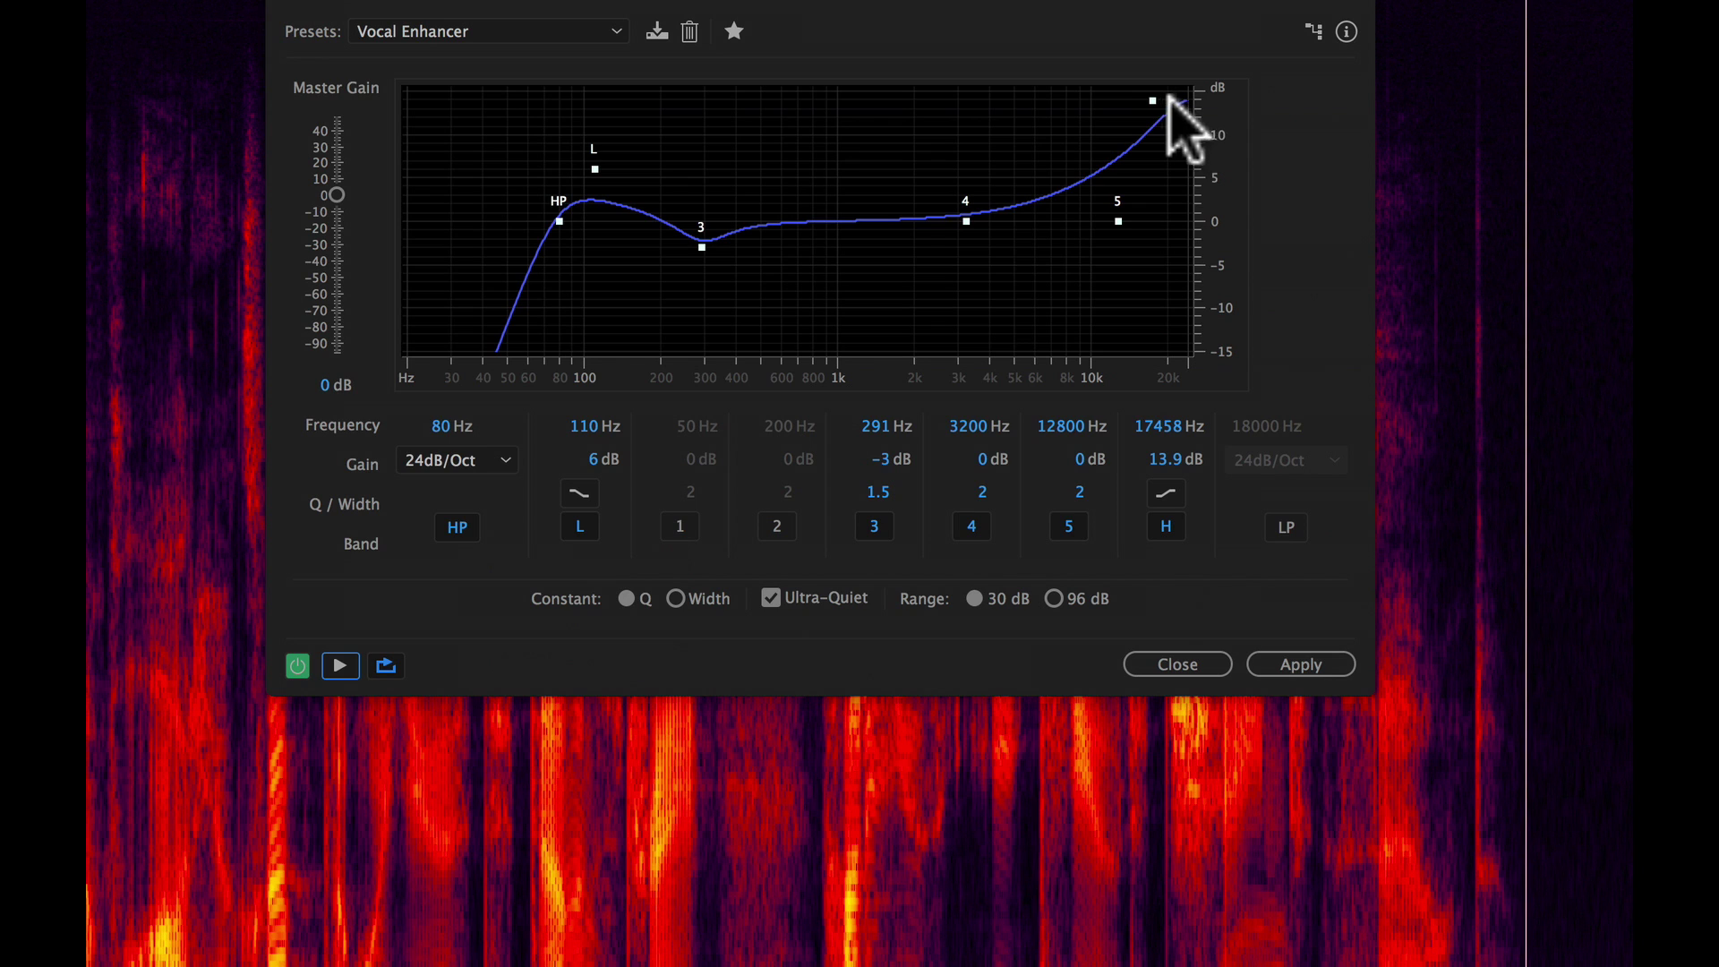
{"action": "mouse_move", "coordinate": [1151, 99]}
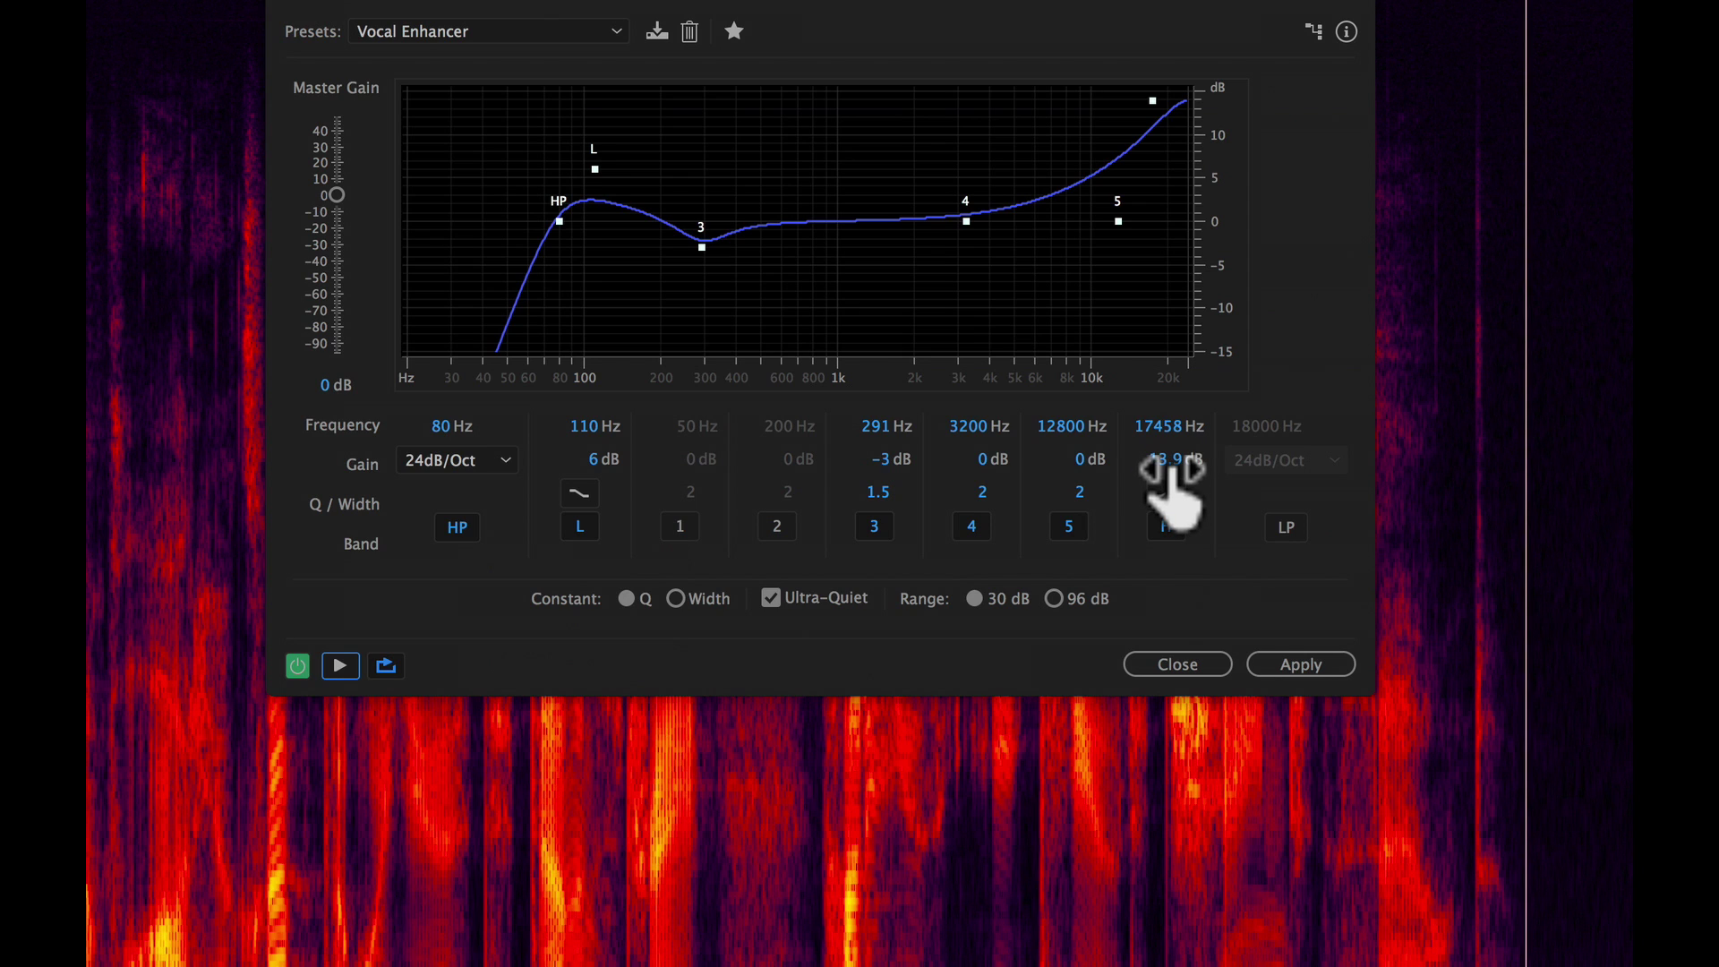
{"action": "left_click_drag", "start_coordinate": [1164, 470], "coordinate": [1188, 640]}
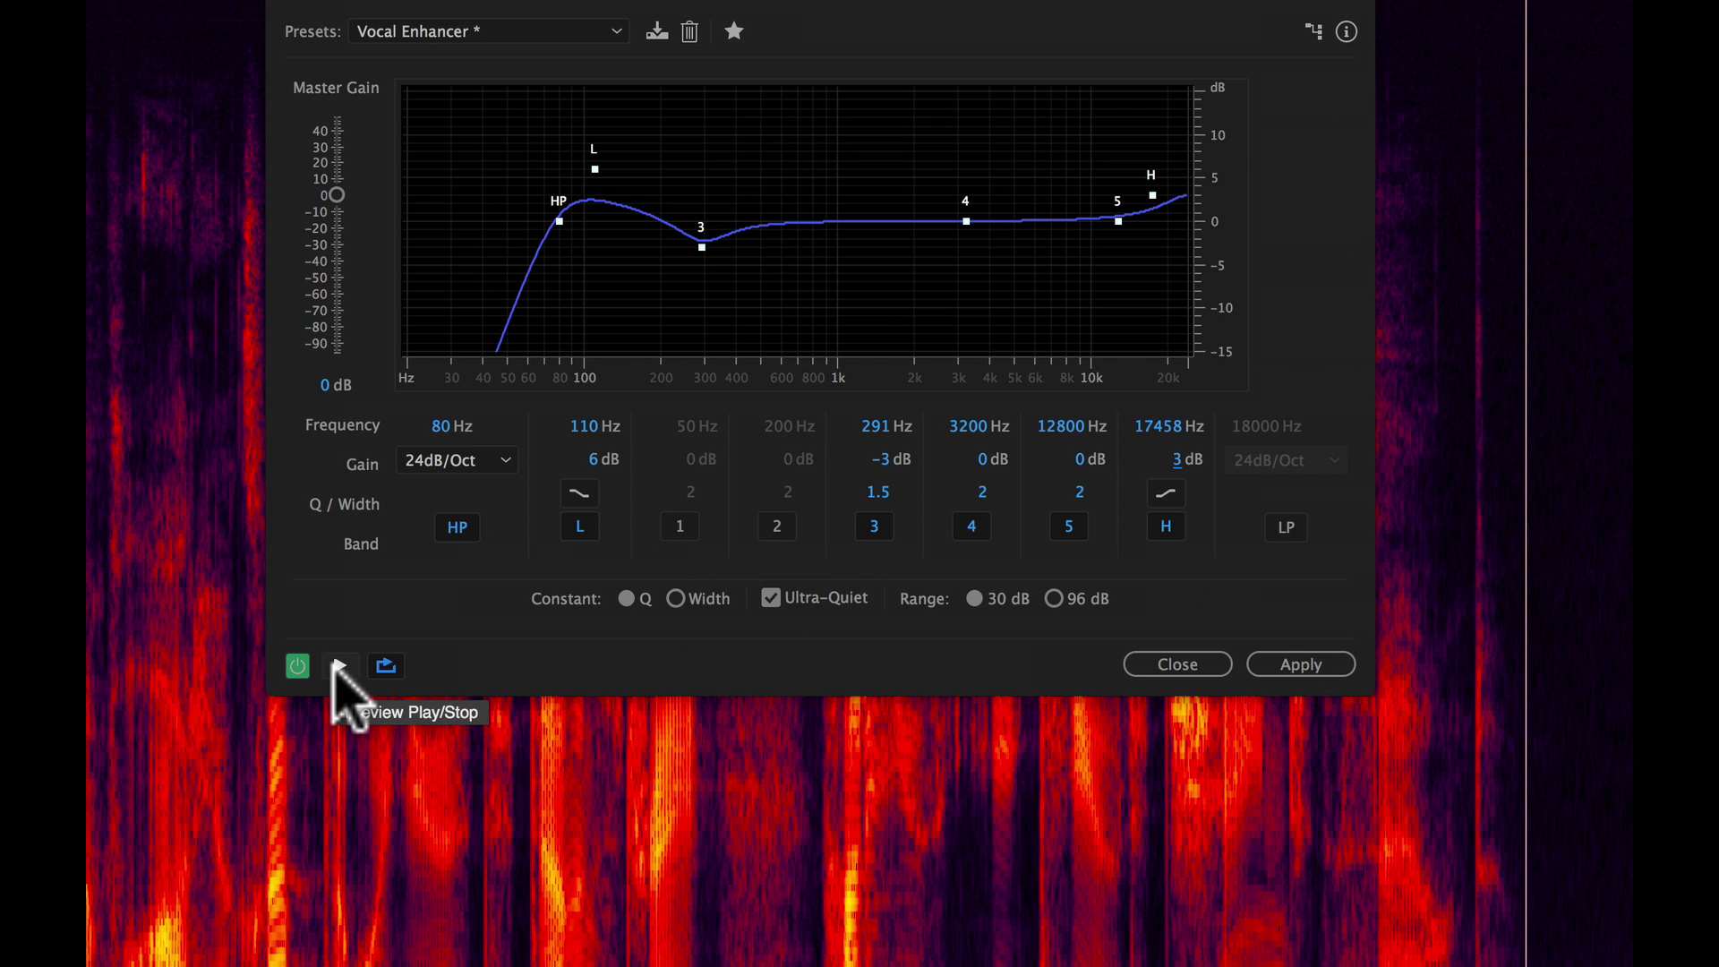
{"action": "left_click", "coordinate": [338, 665]}
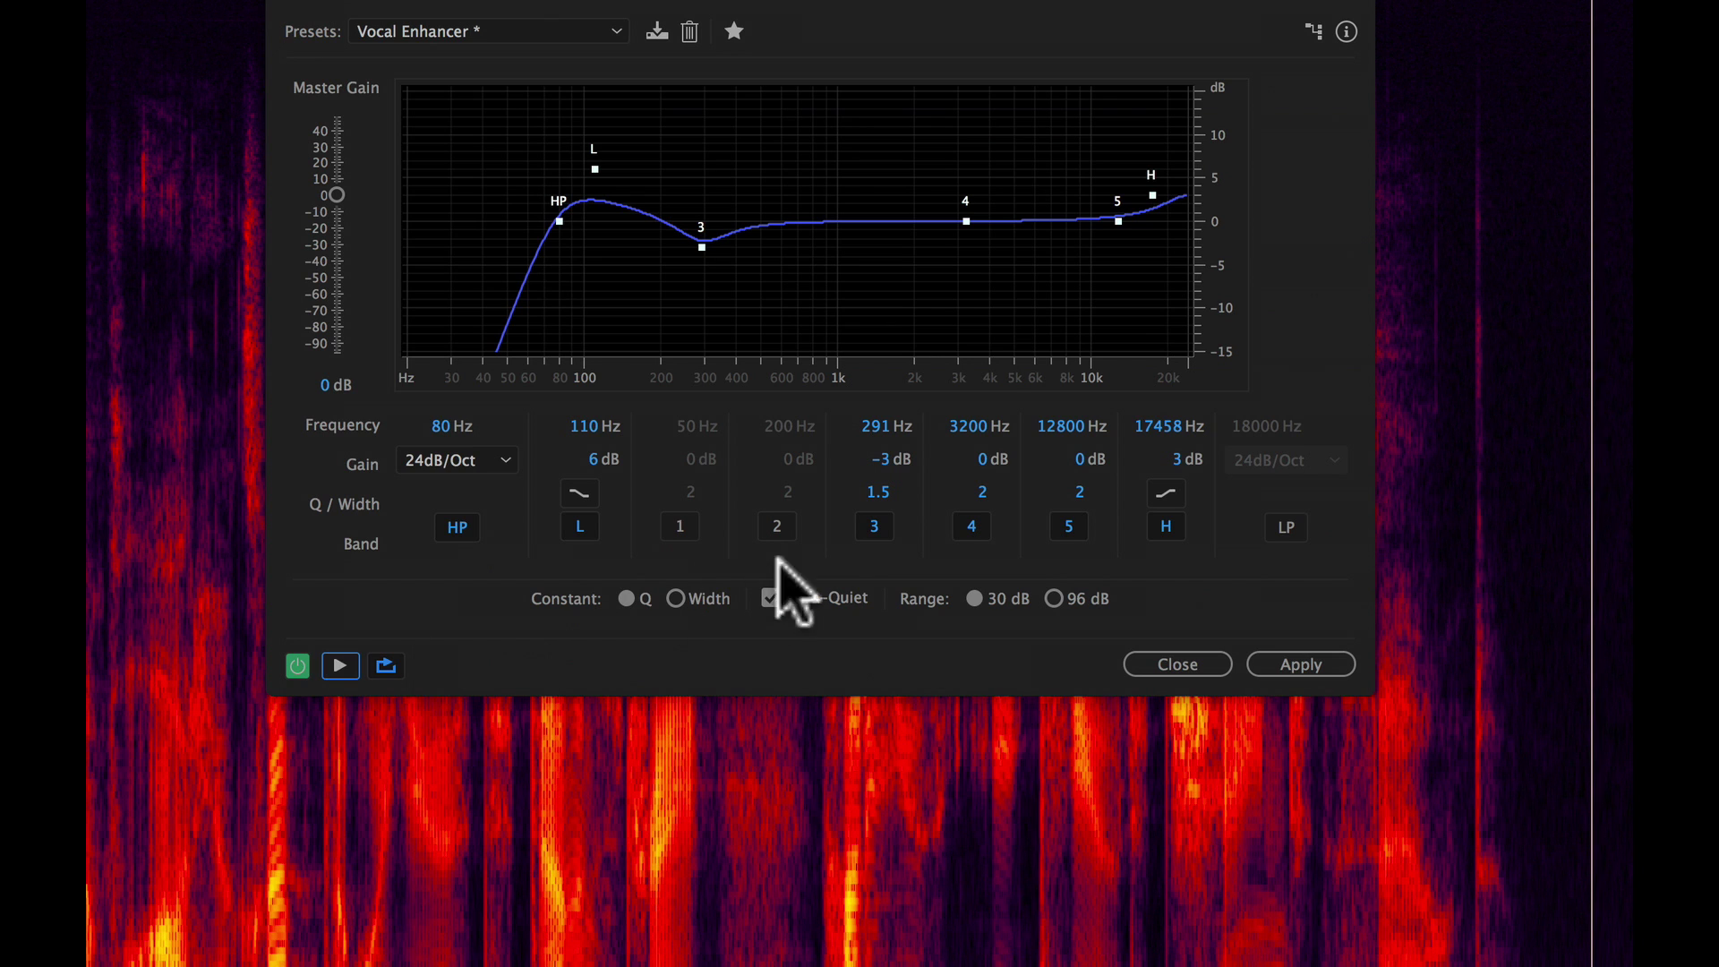
Switch off the equalizer's high-pass filter and its low shelf band
{"action": "mouse_move", "coordinate": [700, 249]}
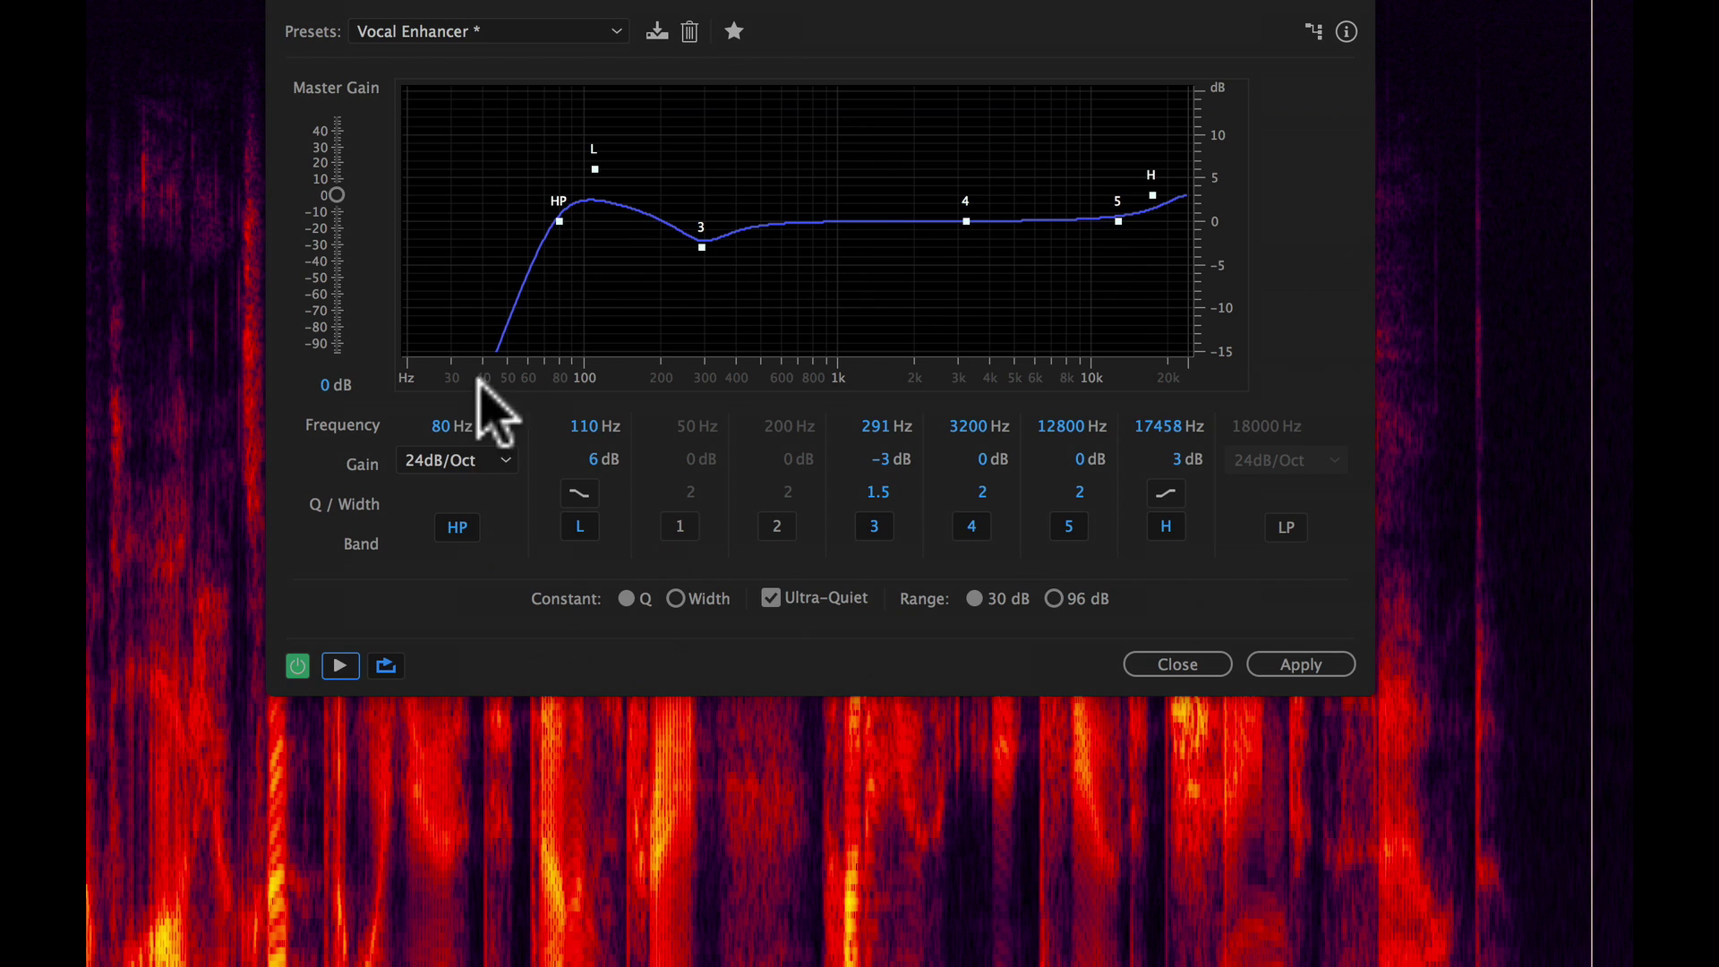
{"action": "left_click", "coordinate": [457, 527]}
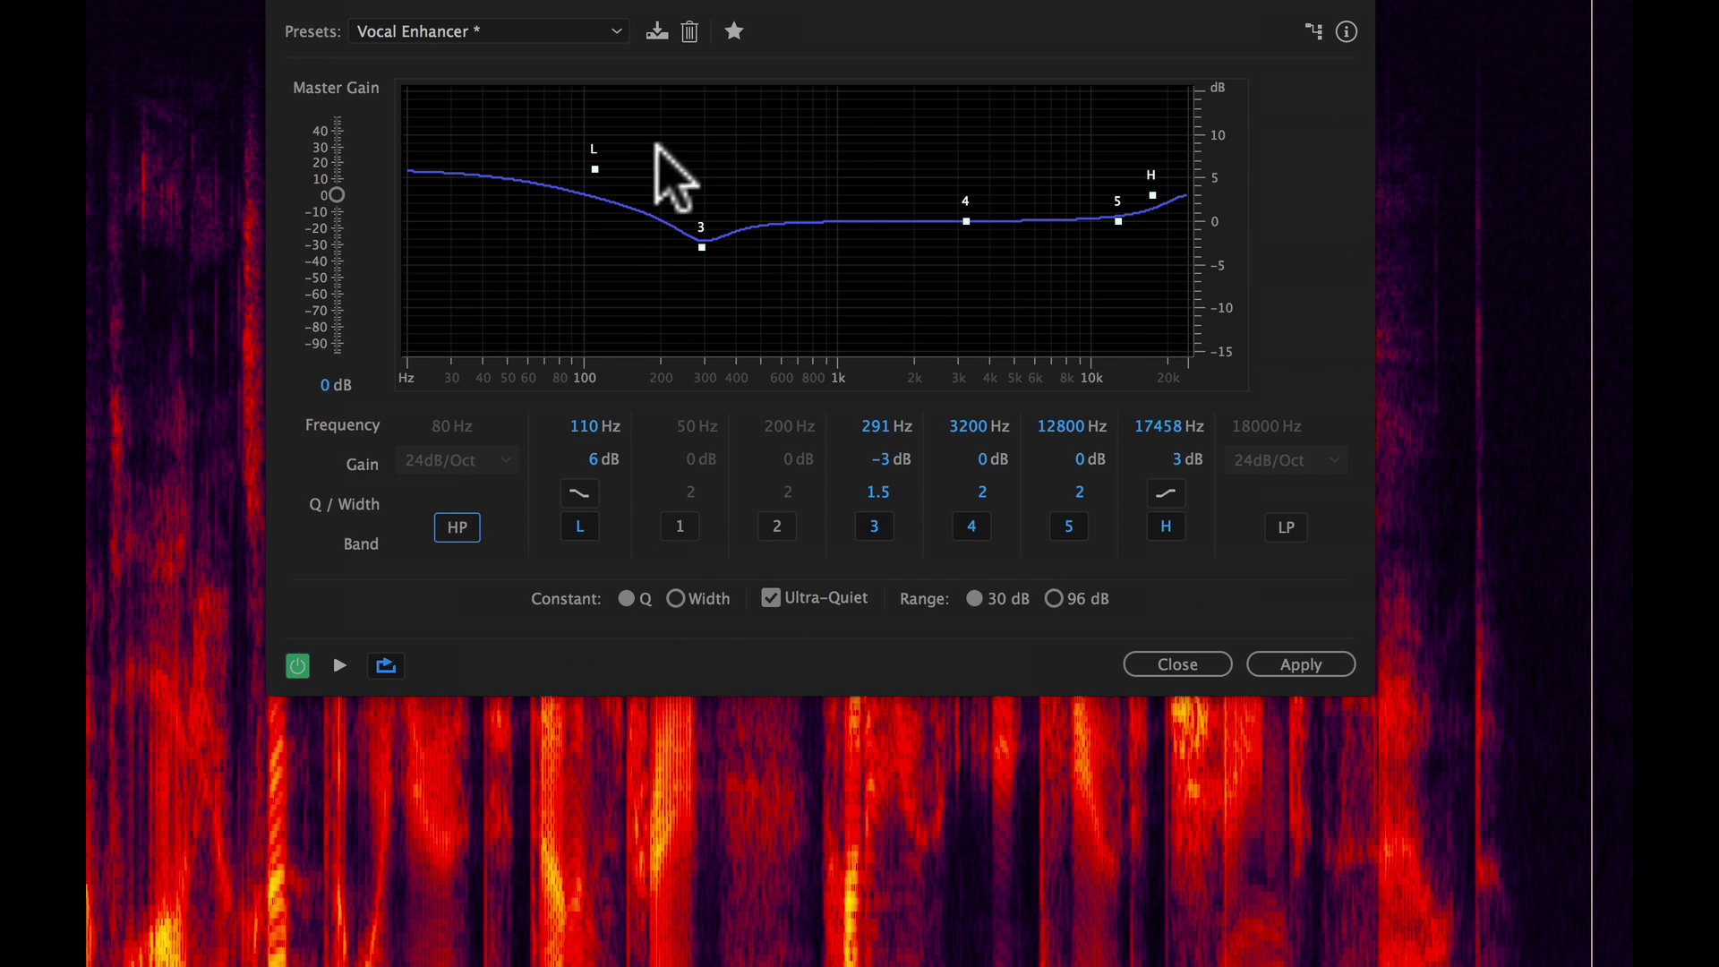
{"action": "left_click", "coordinate": [580, 527]}
{"action": "left_click", "coordinate": [580, 526]}
{"action": "left_click", "coordinate": [580, 527]}
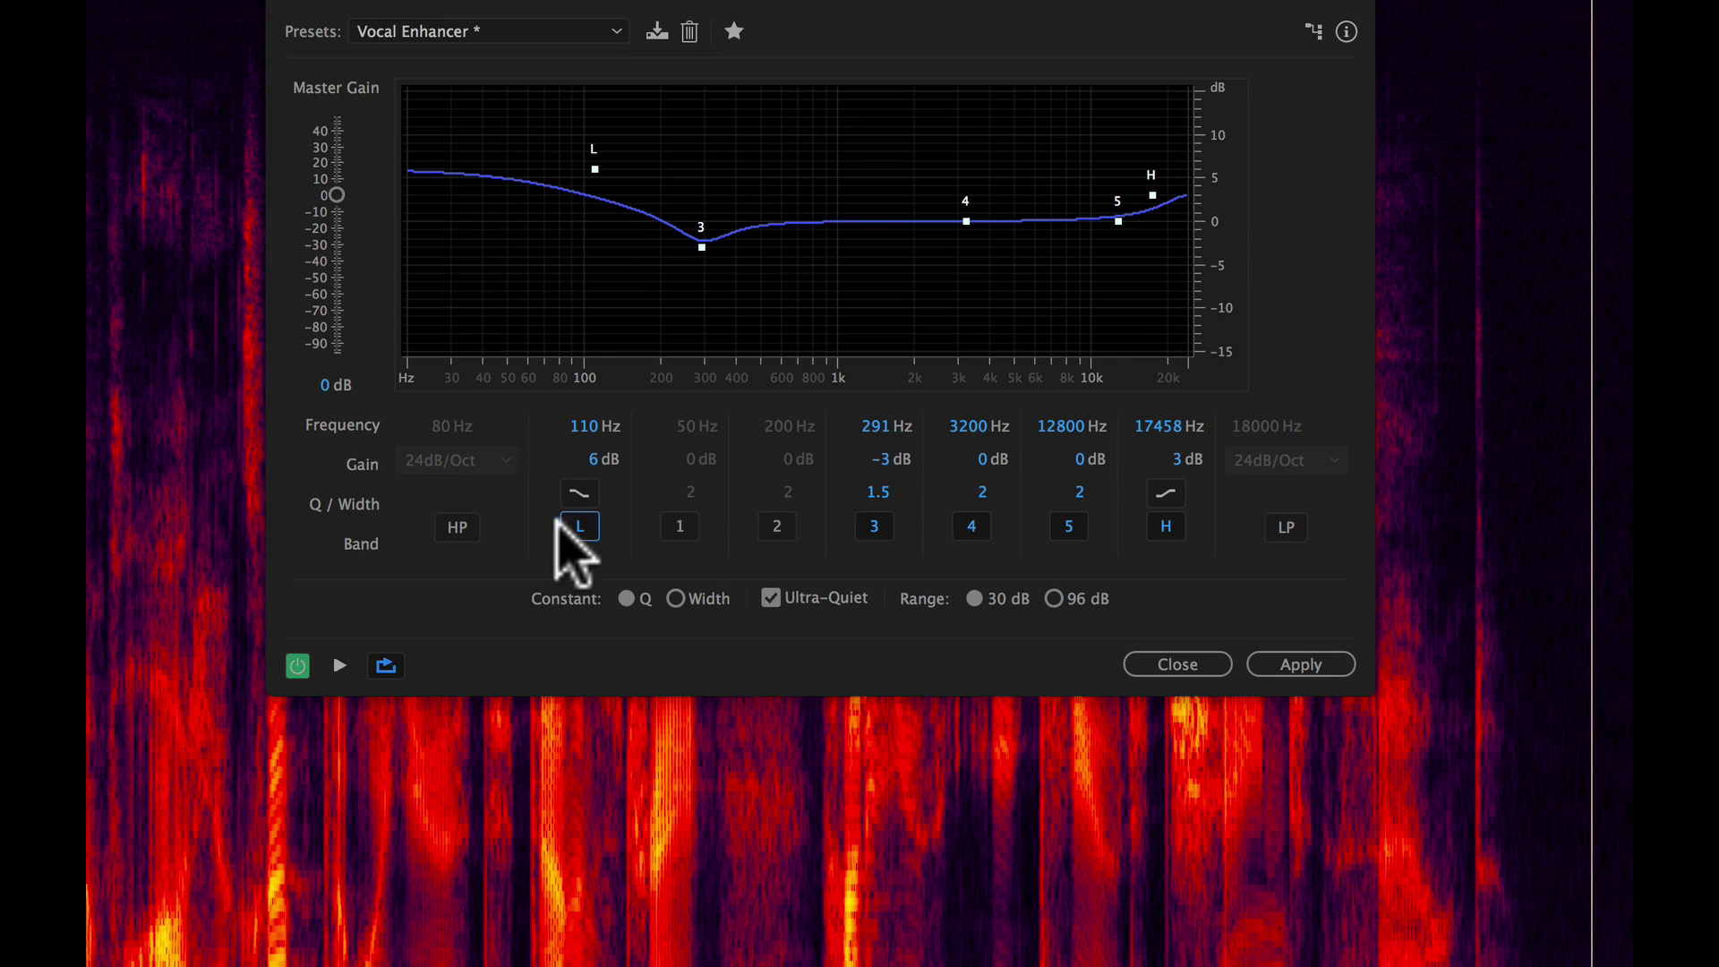
{"action": "left_click", "coordinate": [580, 526]}
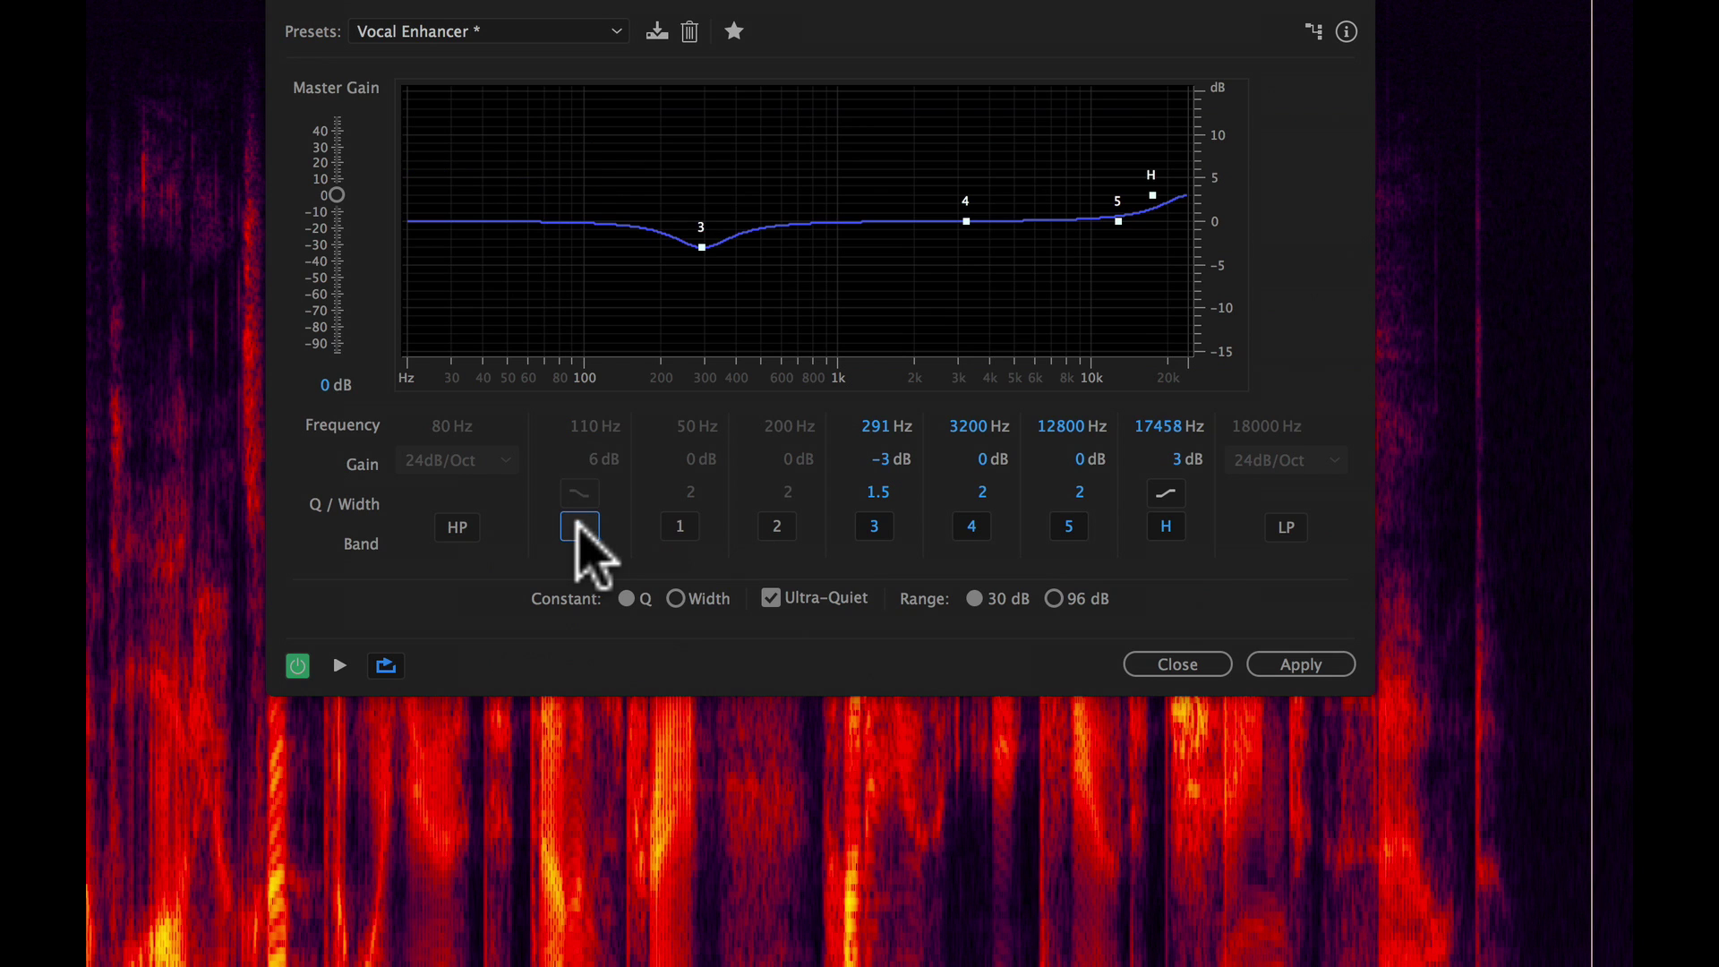
Enable band 1 and set its frequency to 118 Hz and its gain to 3.3 dB
{"action": "left_click", "coordinate": [679, 527]}
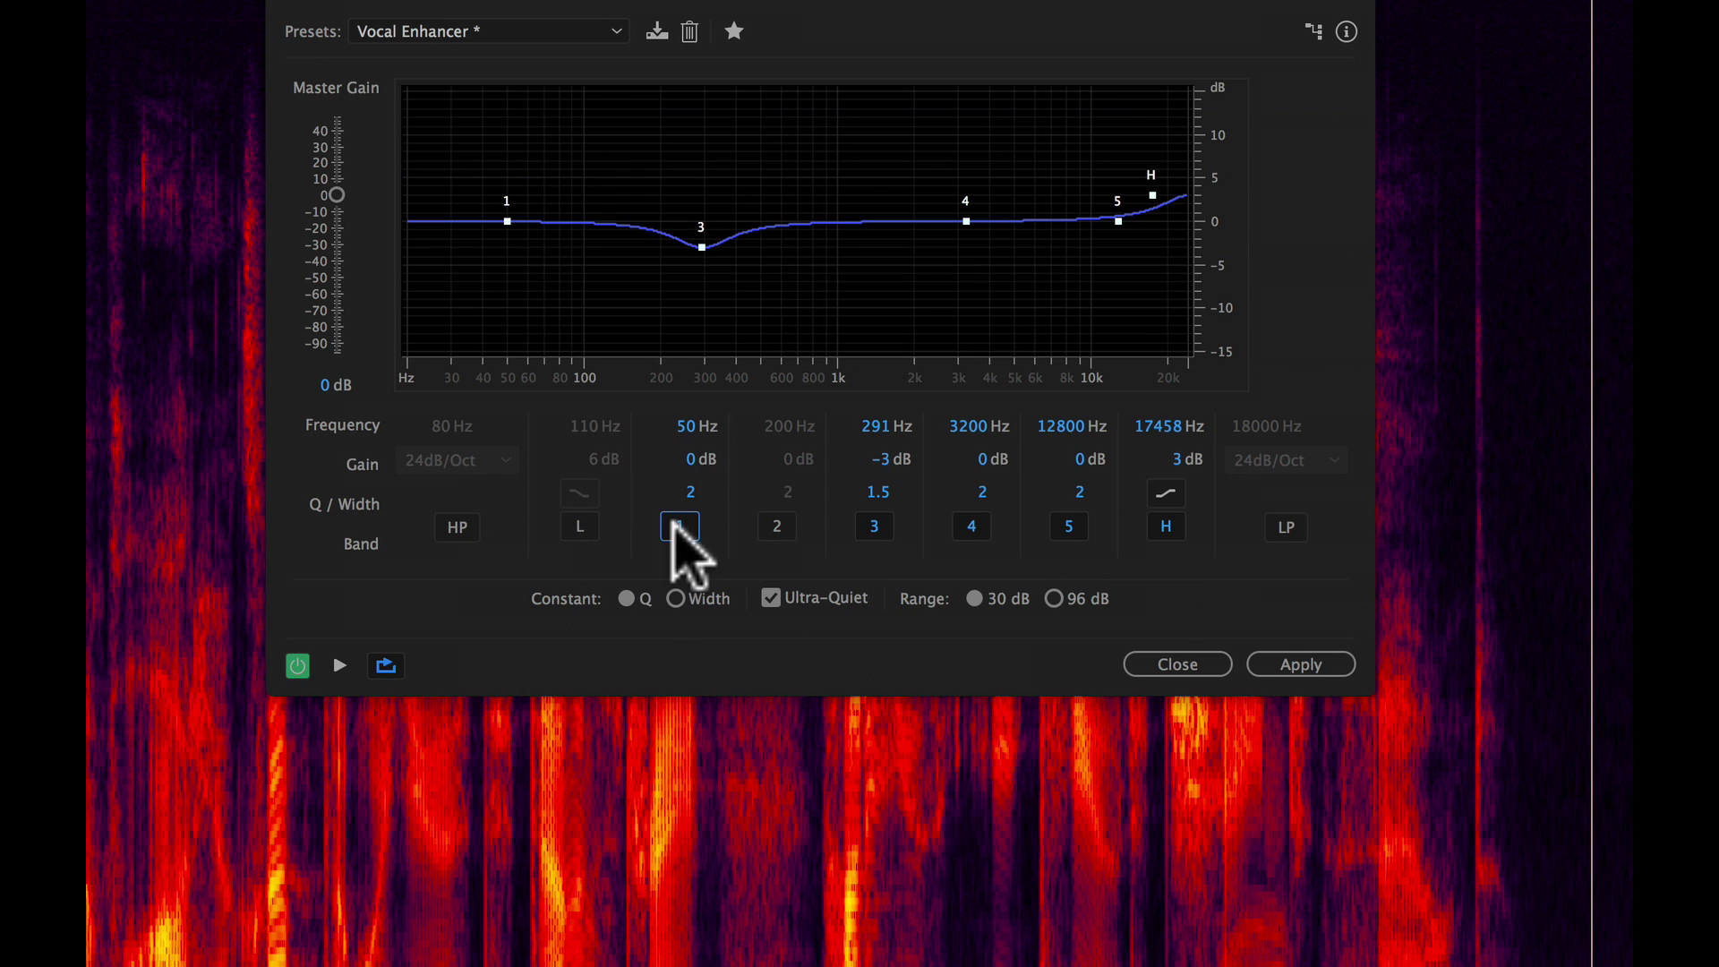
{"action": "left_click_drag", "start_coordinate": [687, 430], "coordinate": [759, 430]}
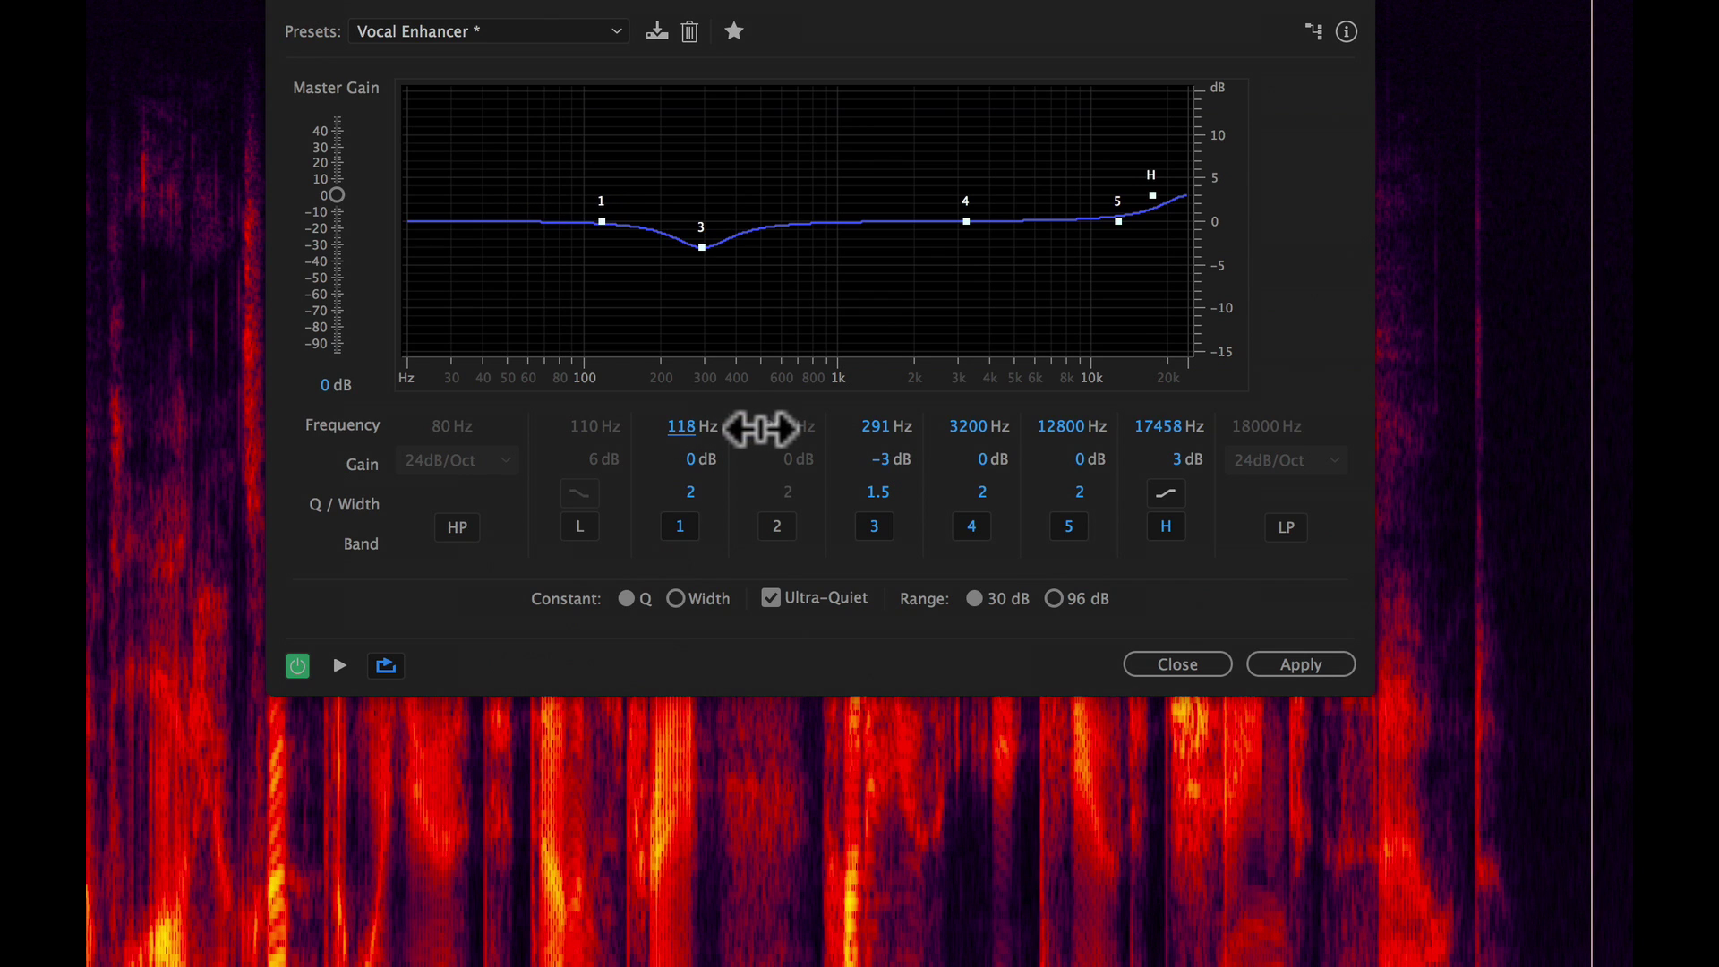
{"action": "left_click_drag", "start_coordinate": [690, 470], "coordinate": [697, 420]}
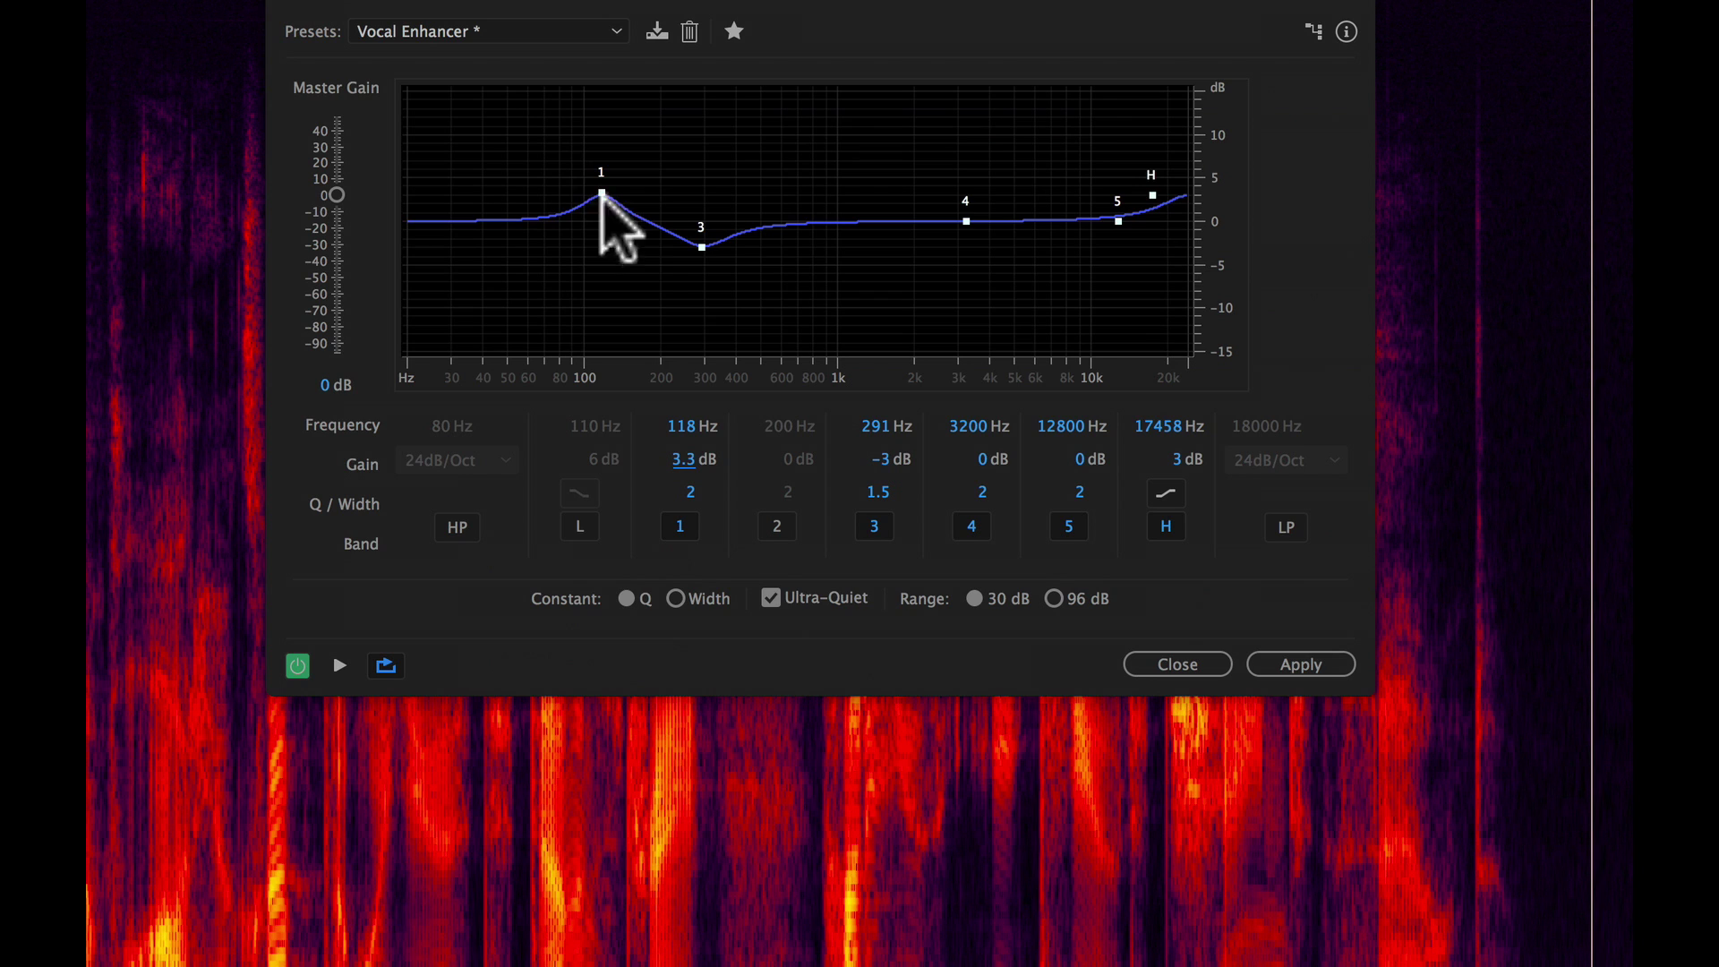
Compare the low shelf with band 1, leave only the low shelf enabled, and switch the high-pass filter back on
{"action": "left_click", "coordinate": [582, 526]}
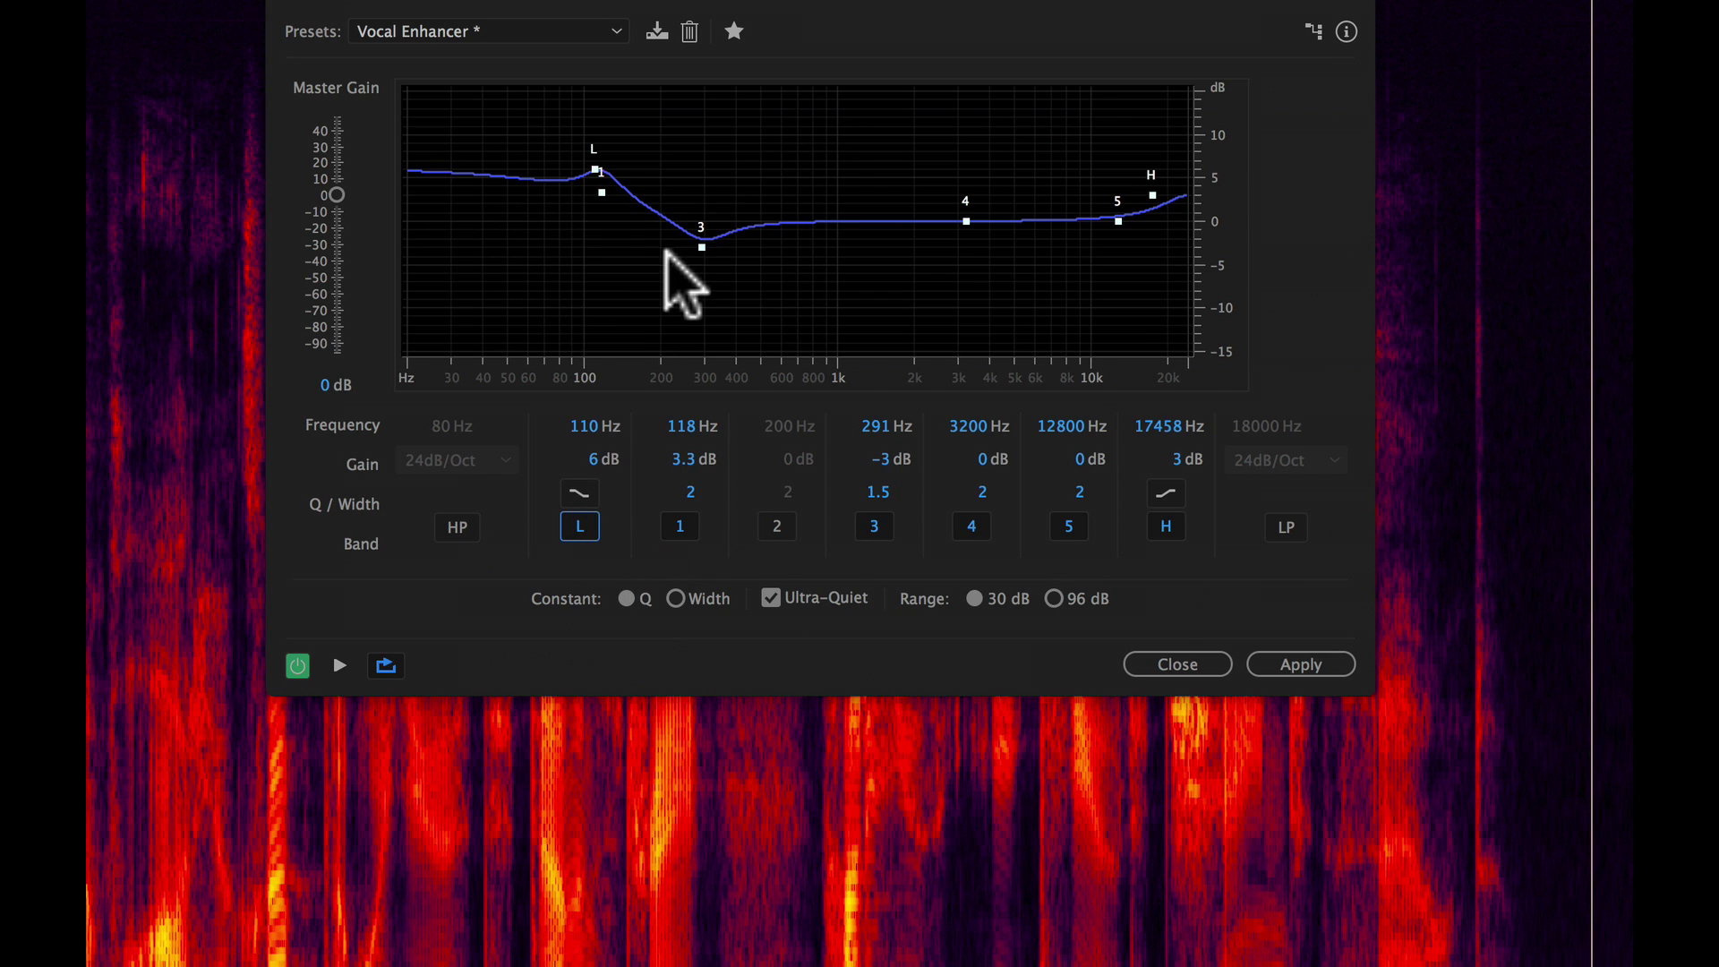
{"action": "left_click", "coordinate": [581, 527]}
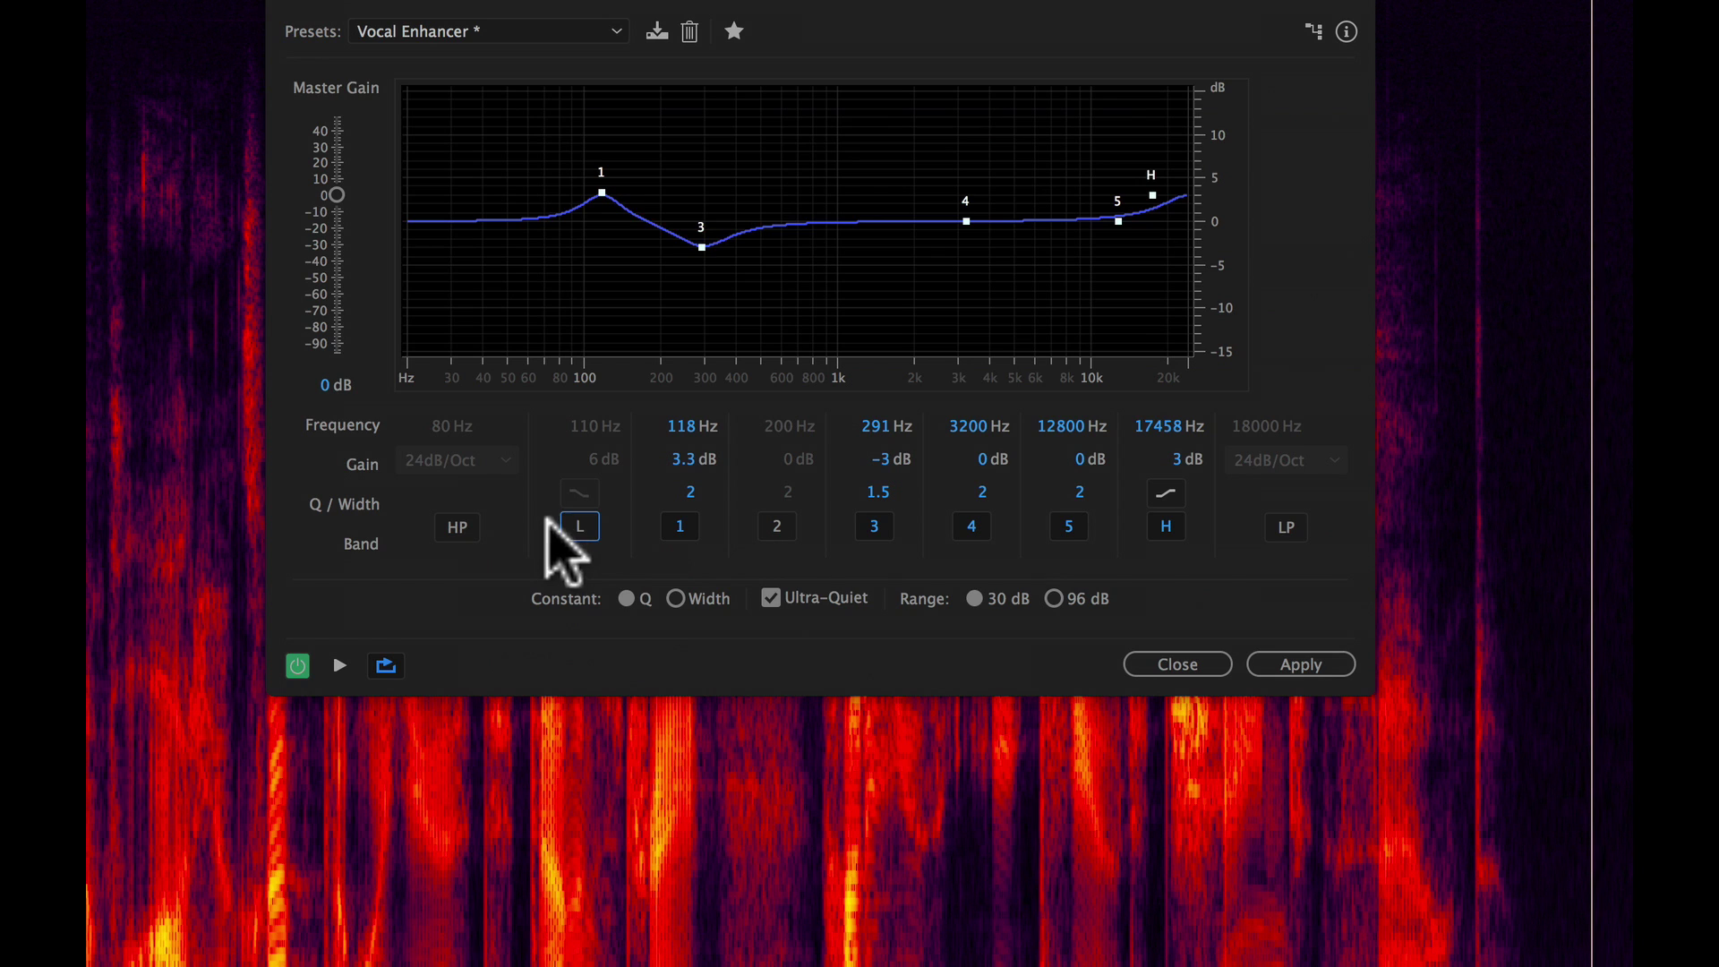
{"action": "left_click", "coordinate": [579, 526]}
{"action": "left_click", "coordinate": [679, 528]}
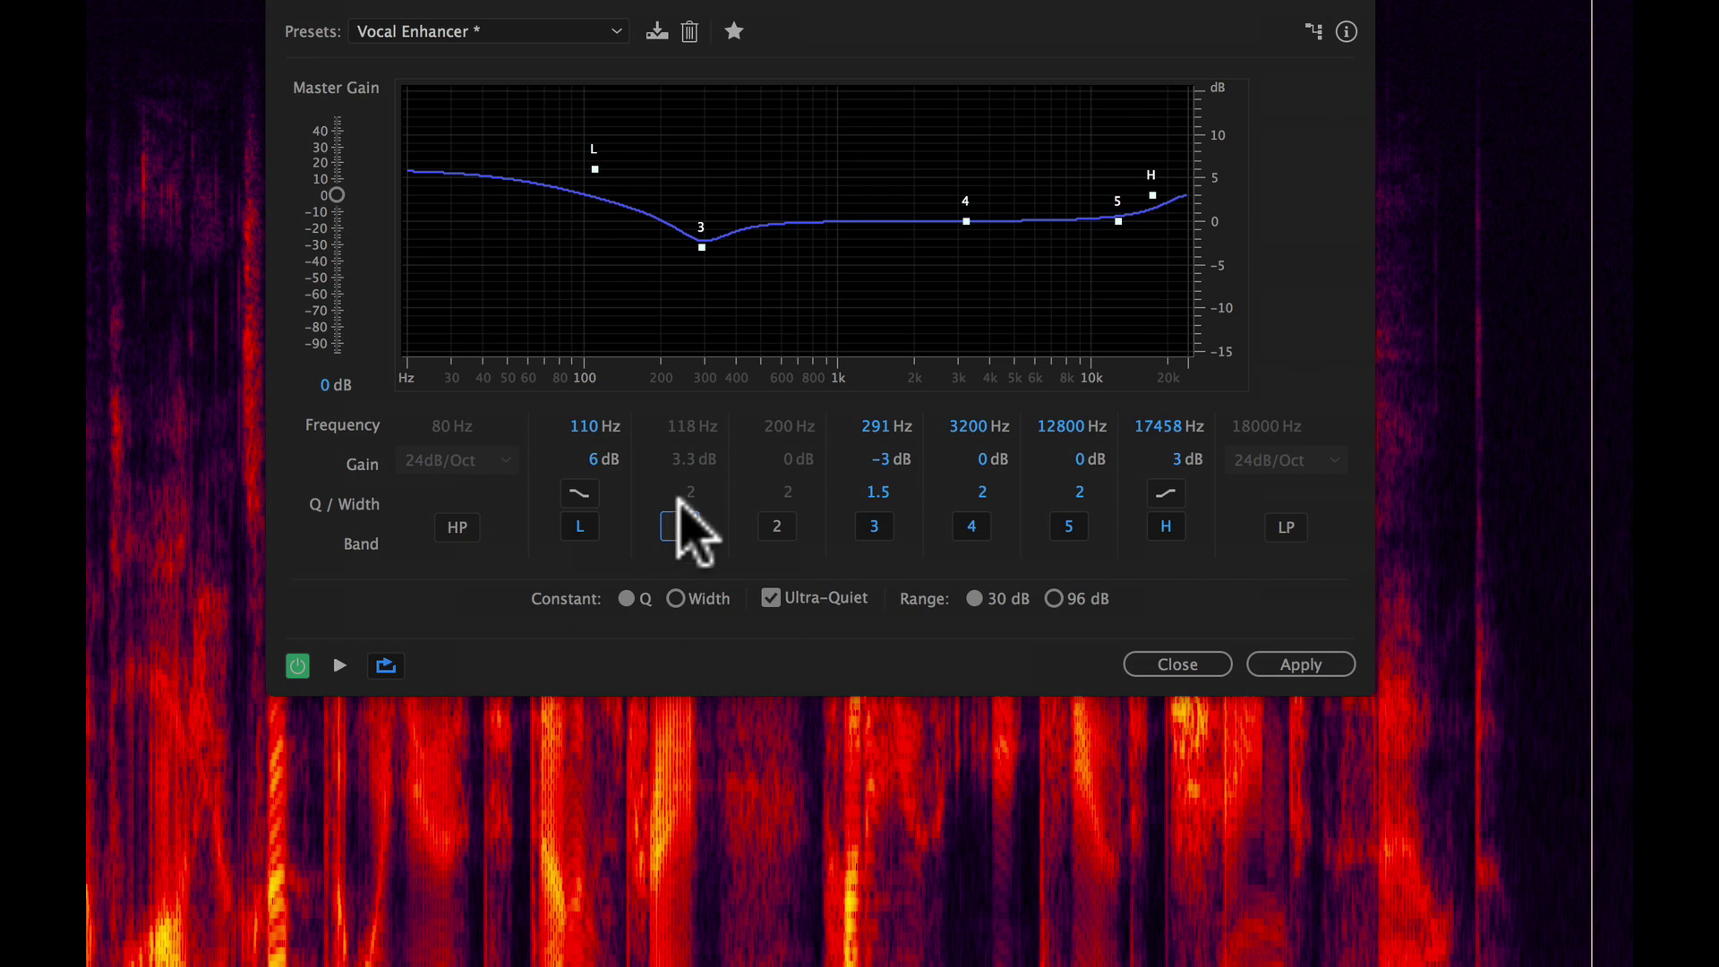
{"action": "left_click", "coordinate": [456, 528]}
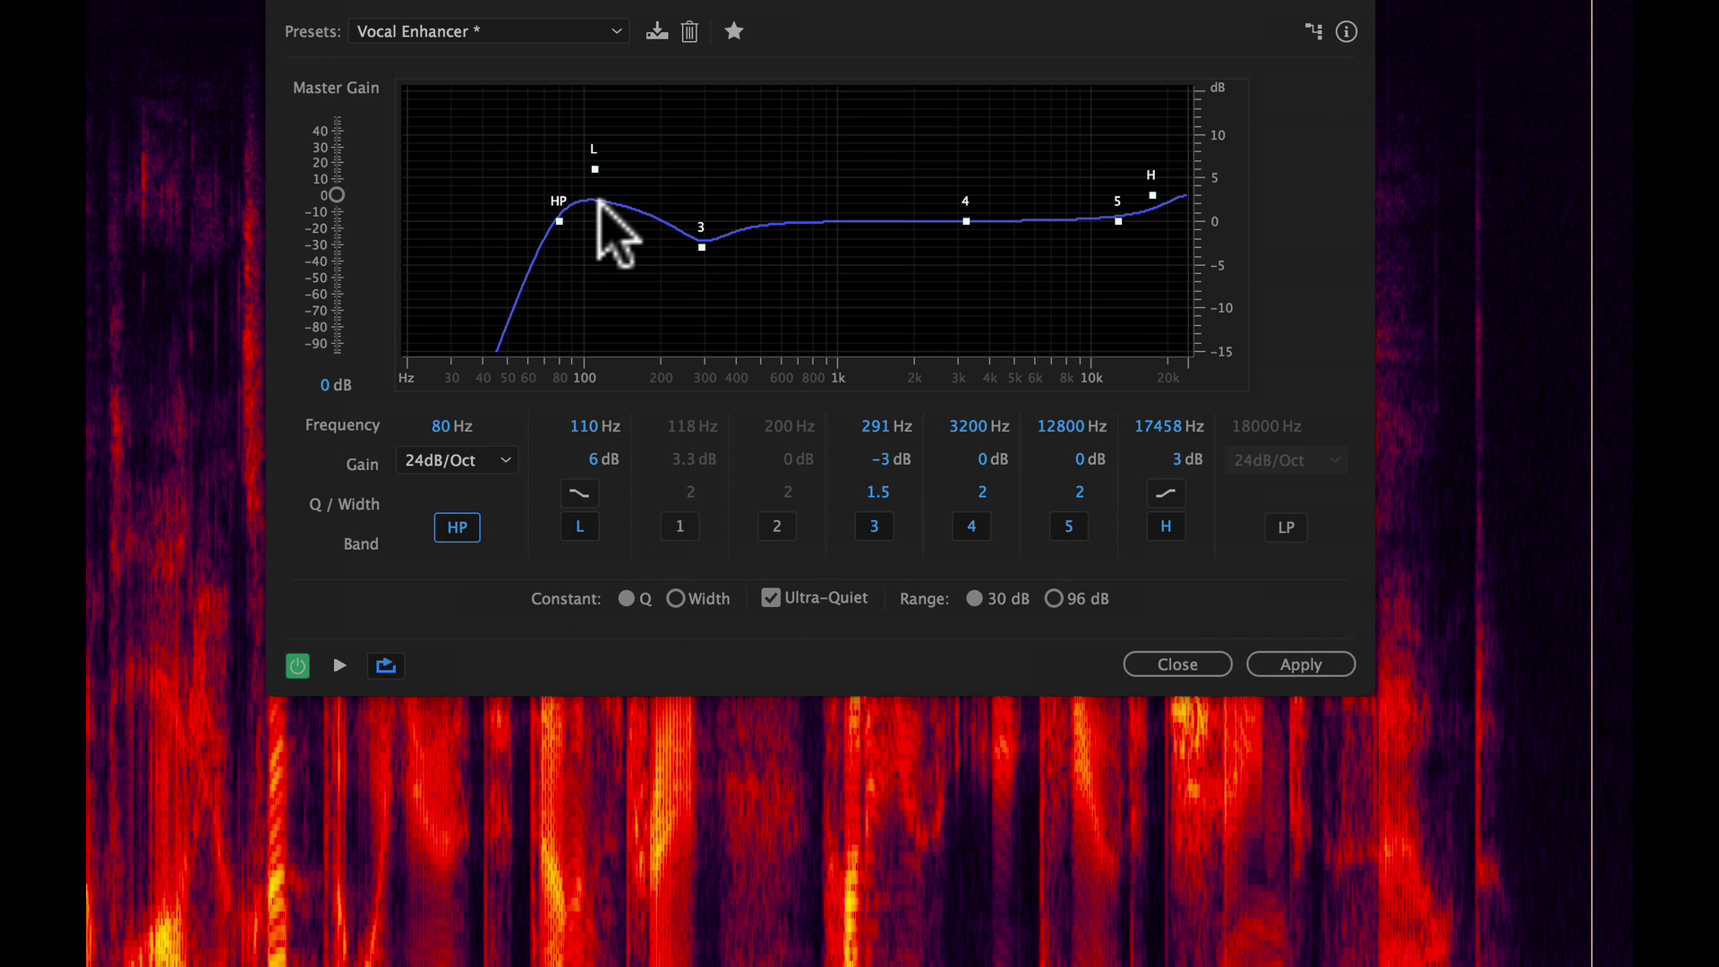
Preview the clip with the equalizer bypassed and enabled, and view the curve in the 96 dB range before returning to 30 dB
{"action": "left_click", "coordinate": [297, 665]}
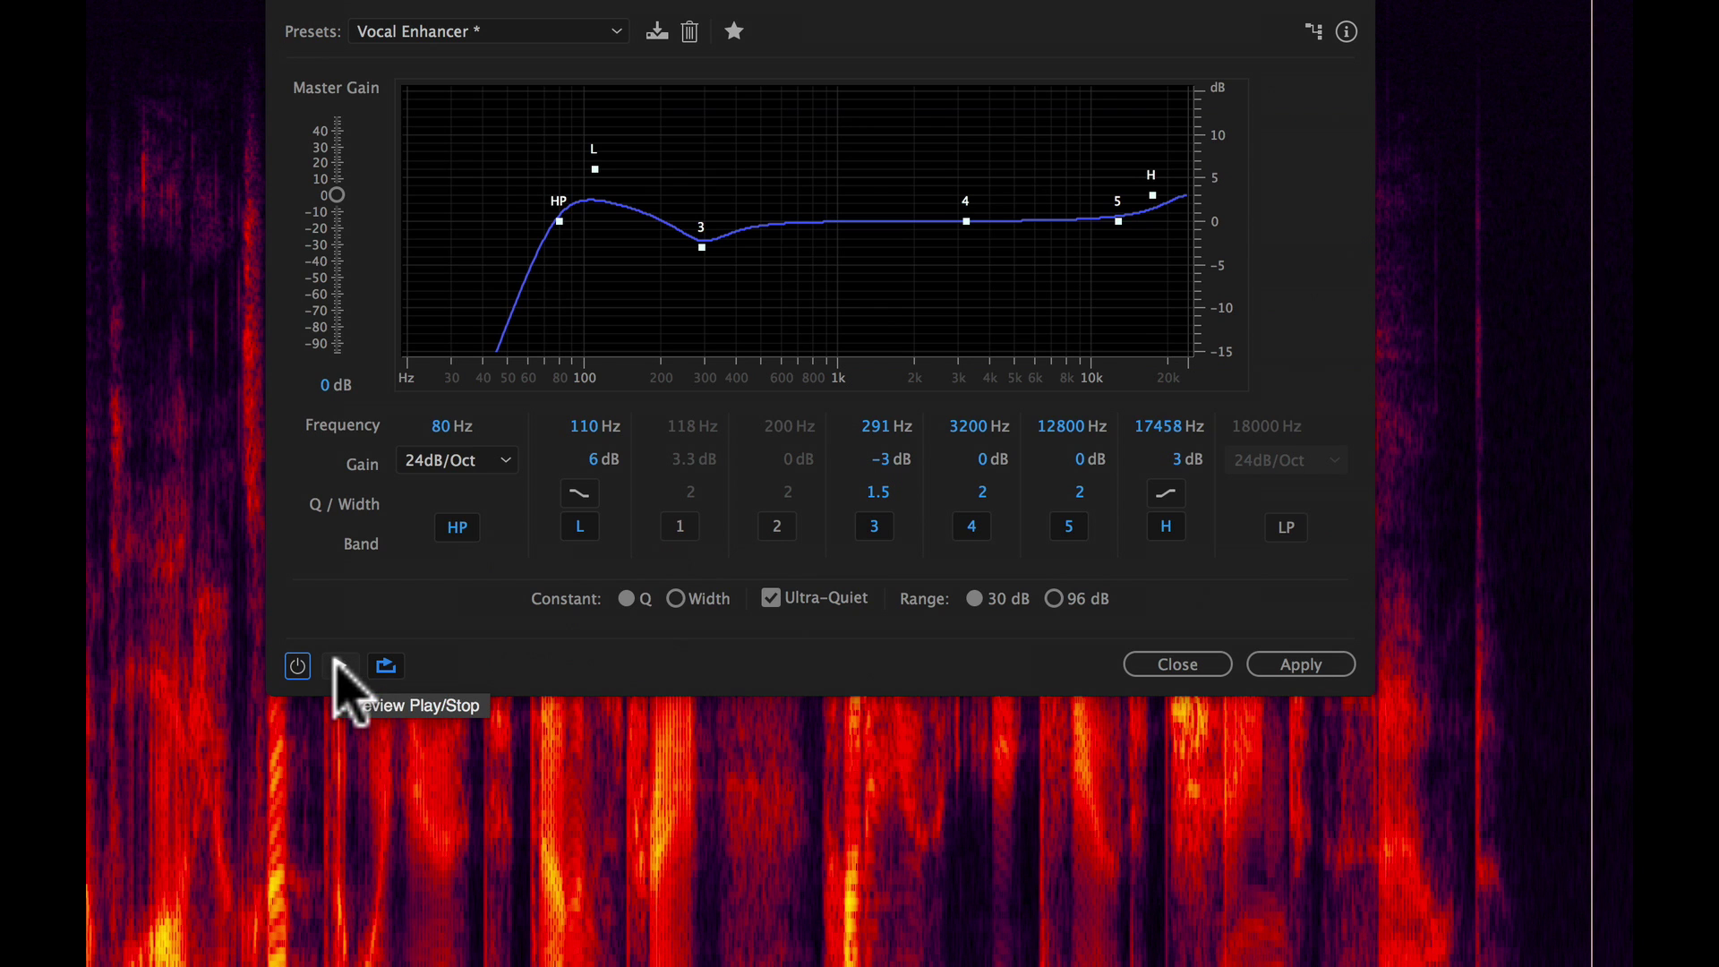
{"action": "left_click", "coordinate": [339, 664]}
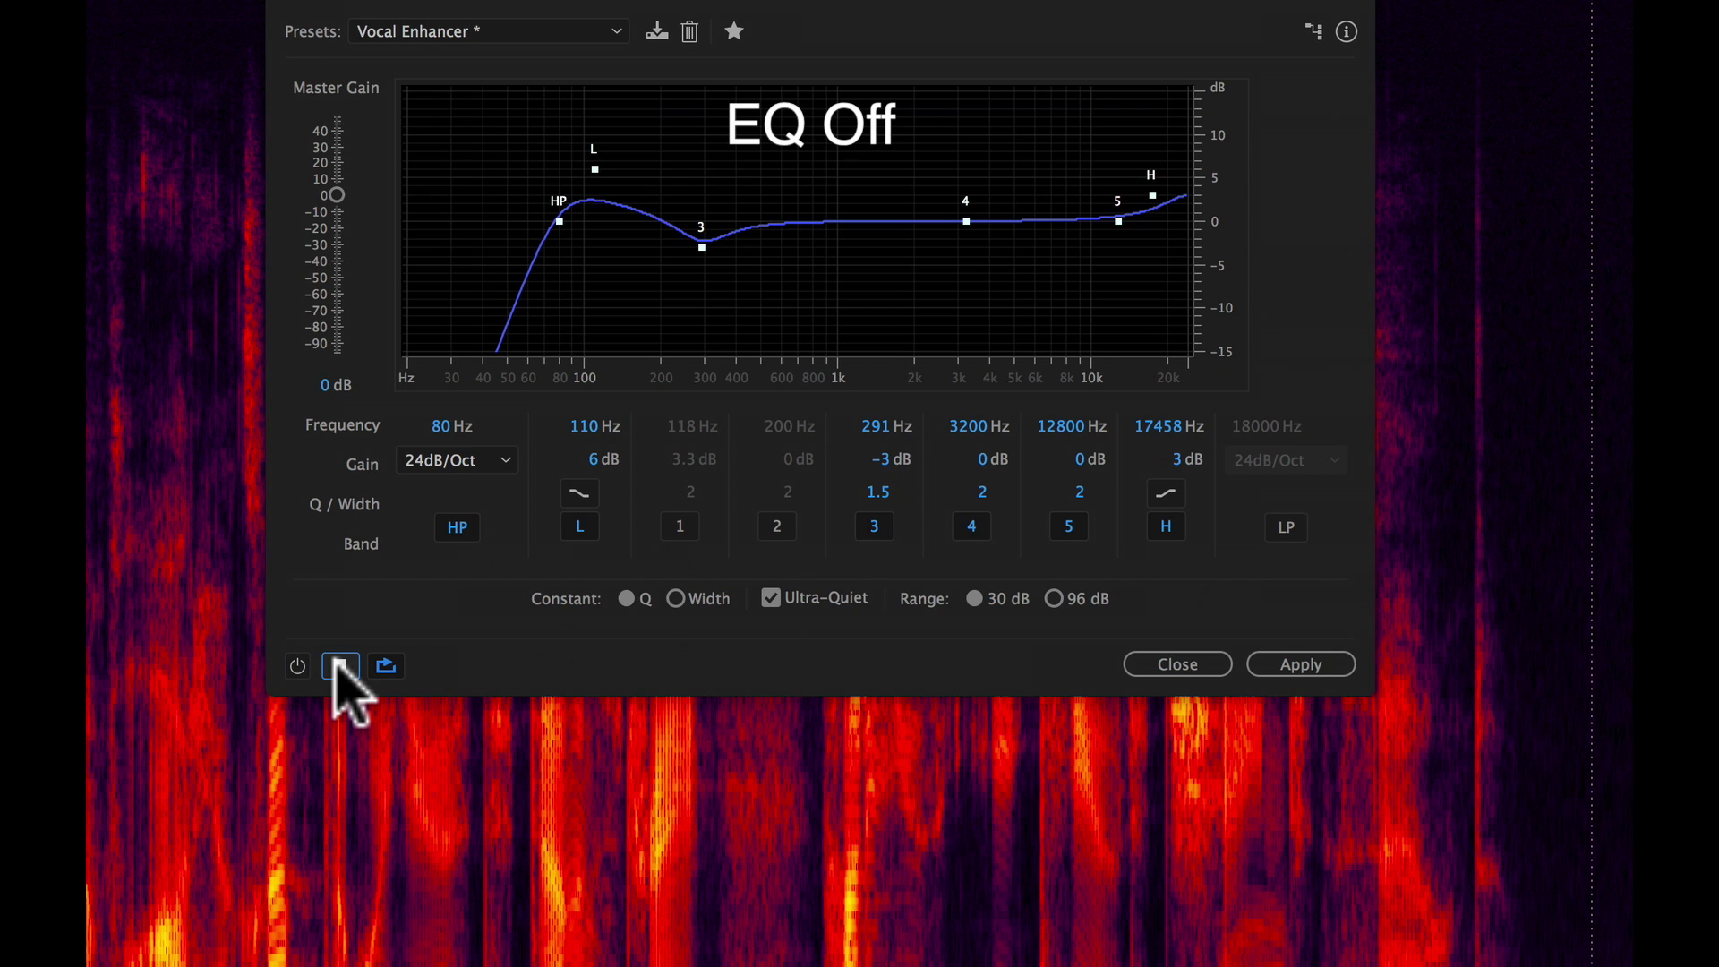
{"action": "left_click", "coordinate": [299, 666]}
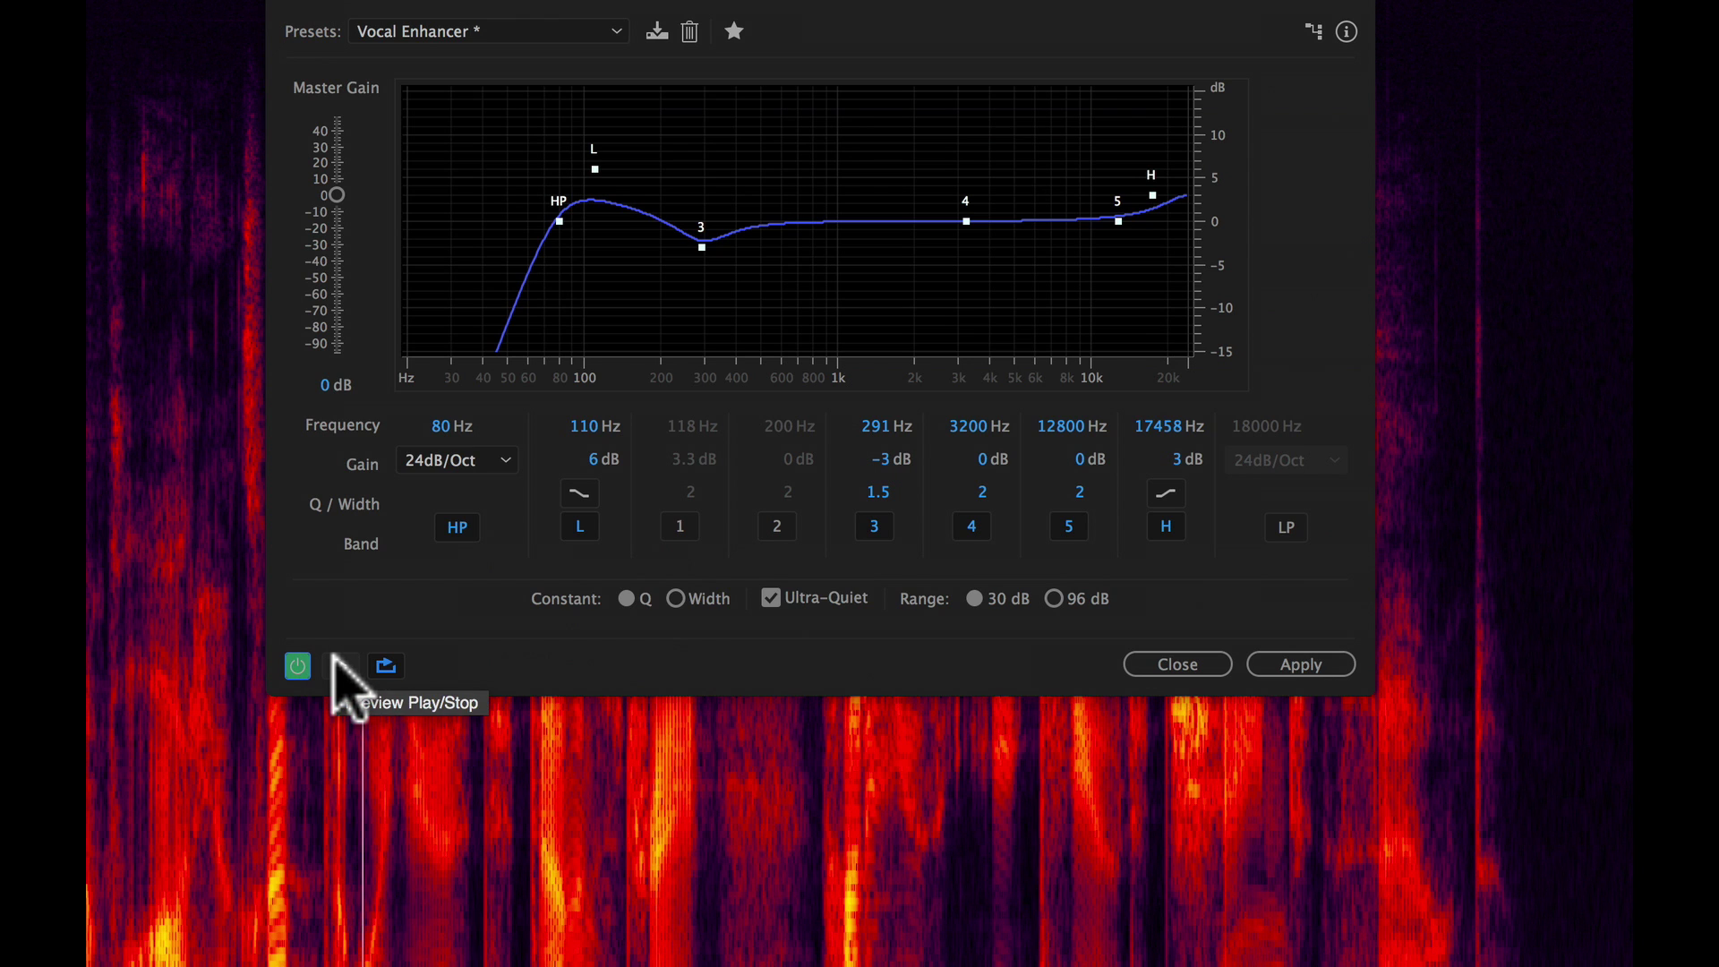
{"action": "left_click", "coordinate": [338, 664]}
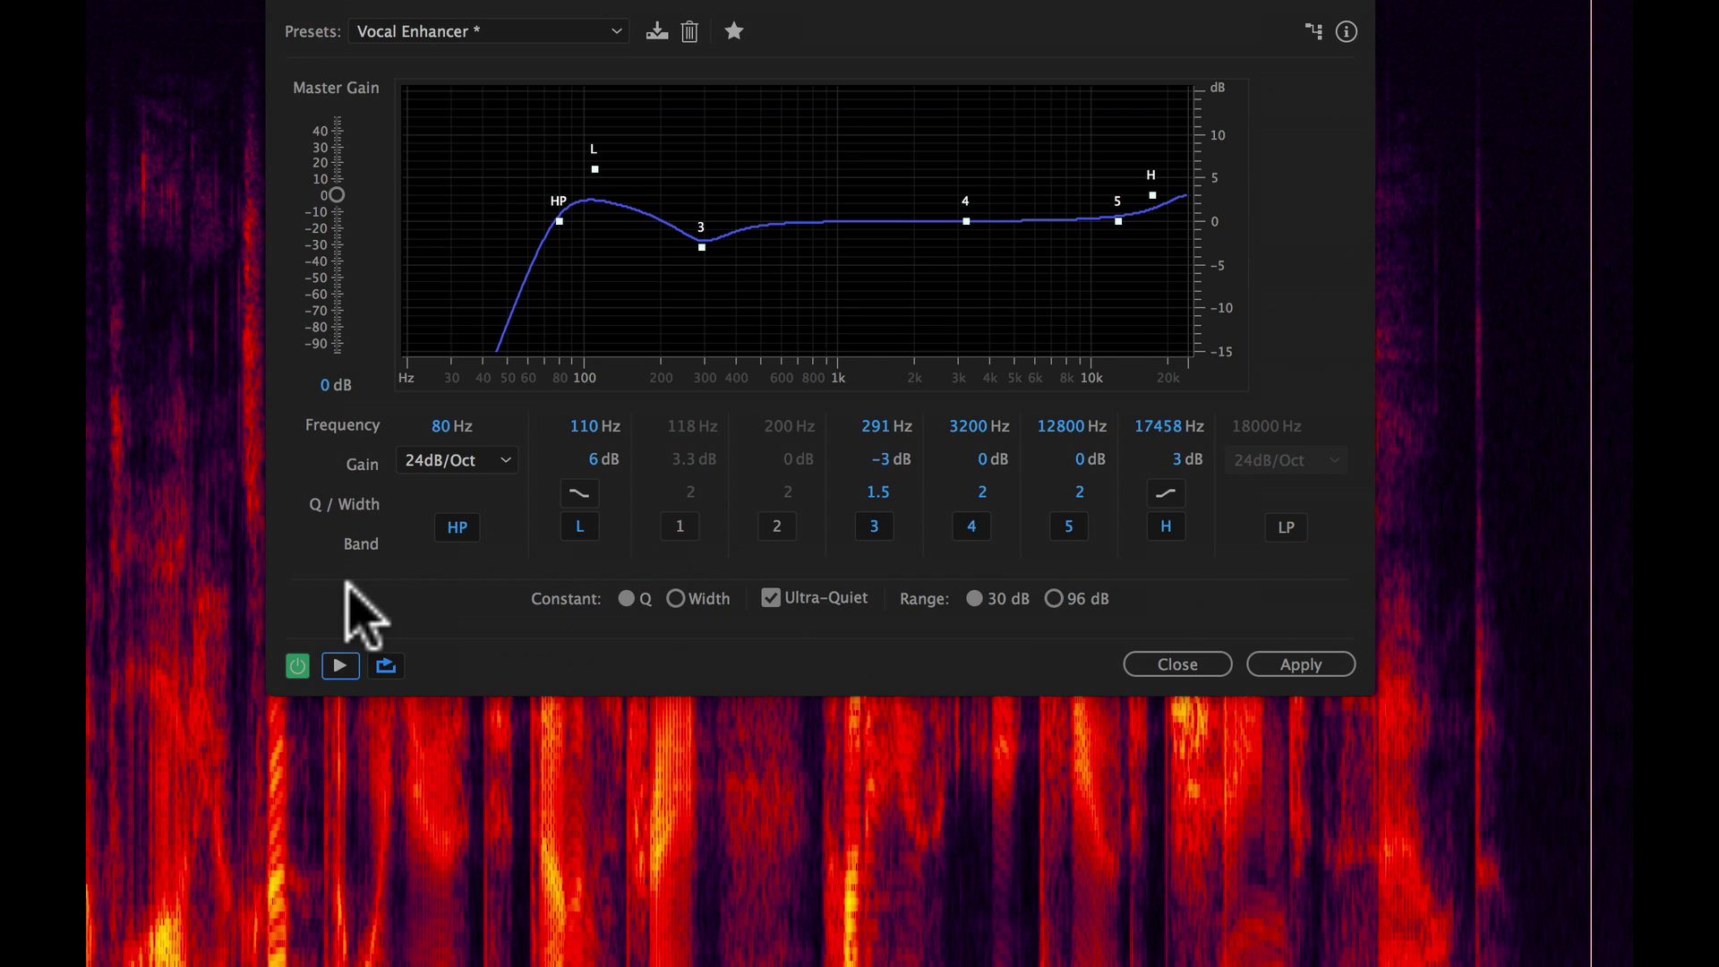
{"action": "left_click", "coordinate": [1054, 599]}
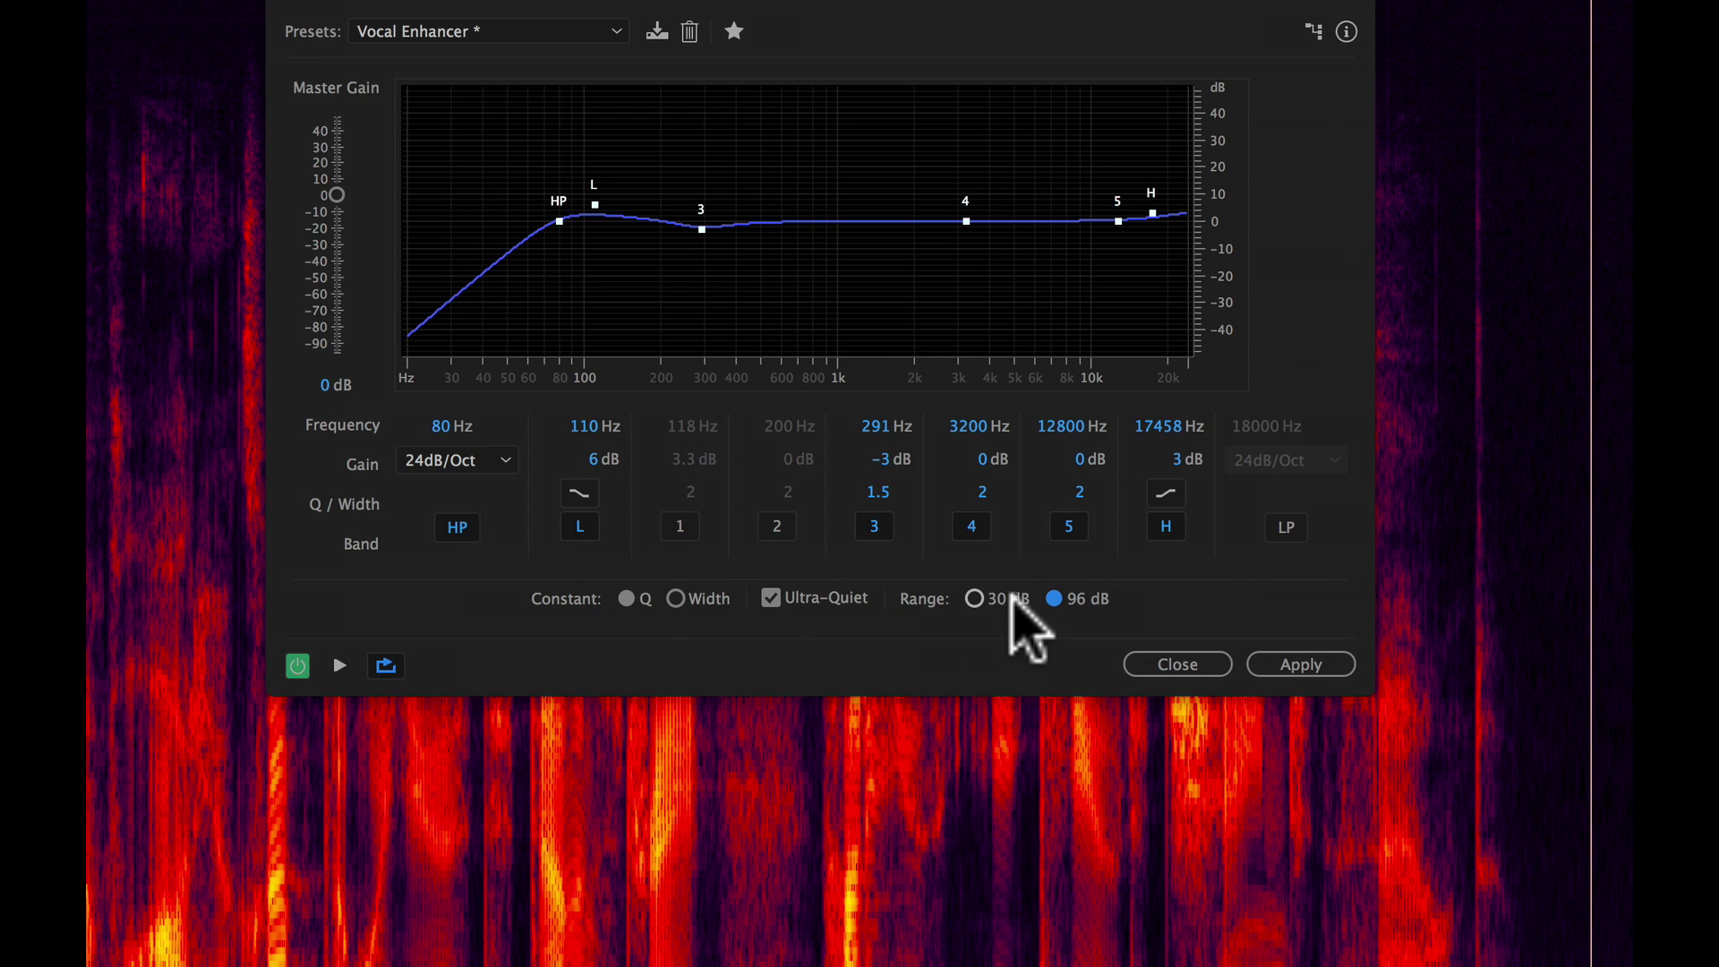
{"action": "left_click", "coordinate": [976, 599]}
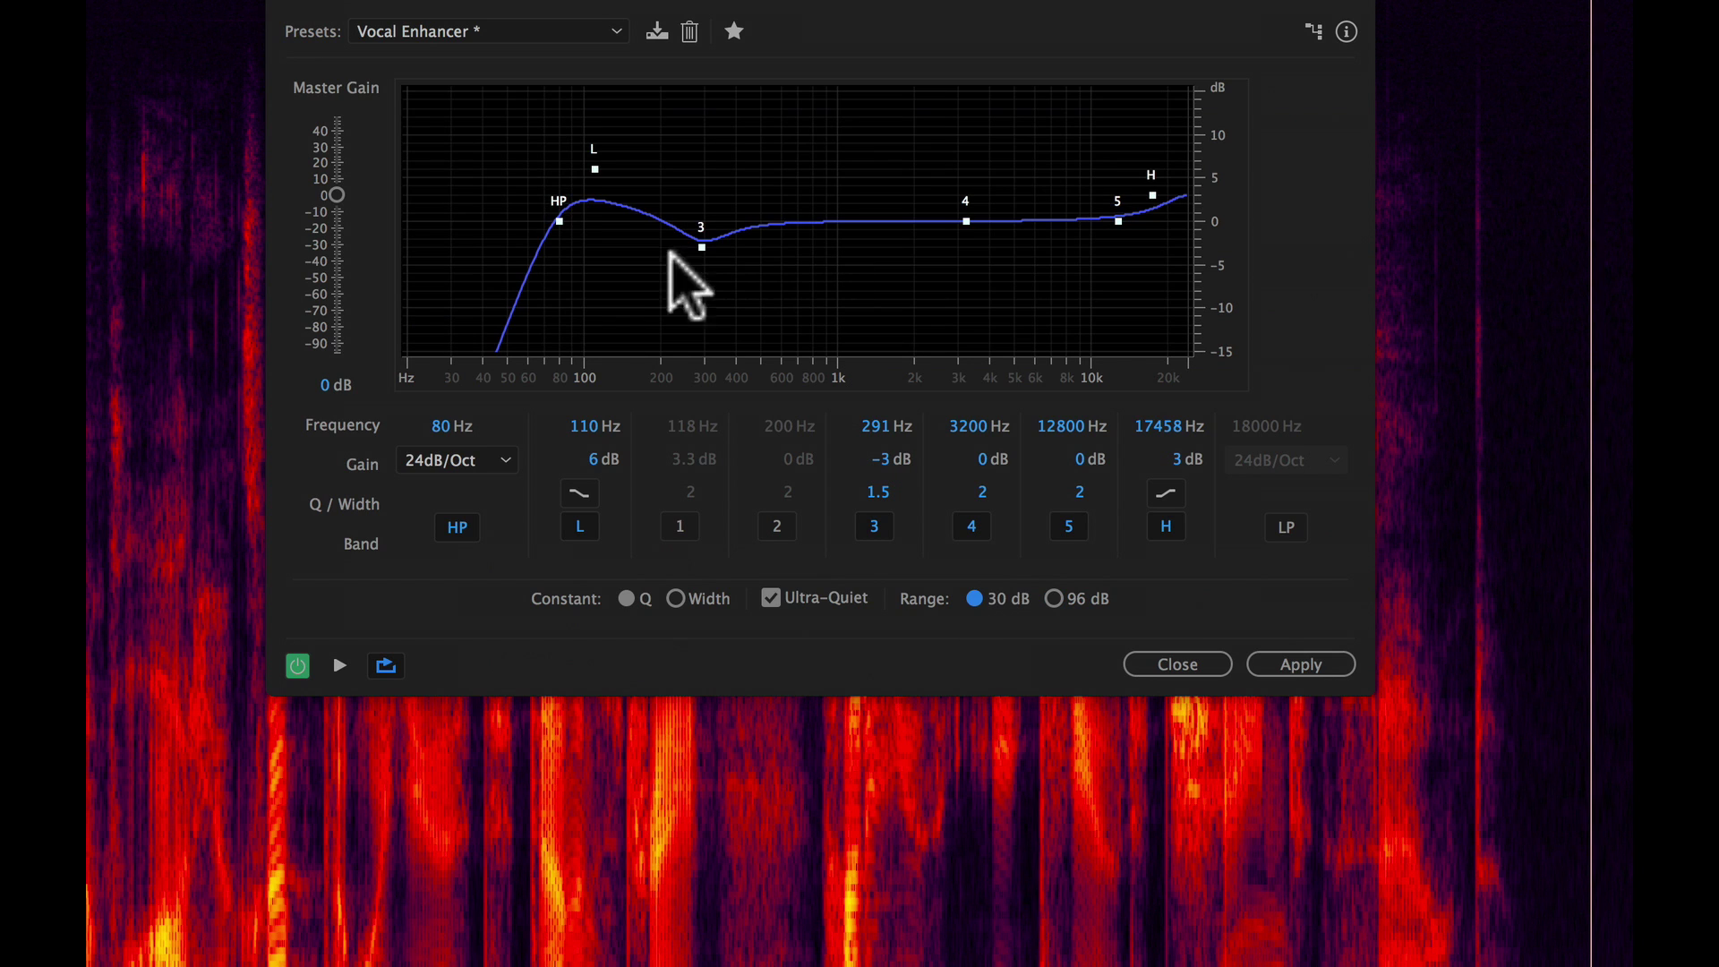
Compare the clip's sound with band 3 switched off and on by previewing each version
{"action": "left_click", "coordinate": [874, 526]}
{"action": "left_click", "coordinate": [882, 524]}
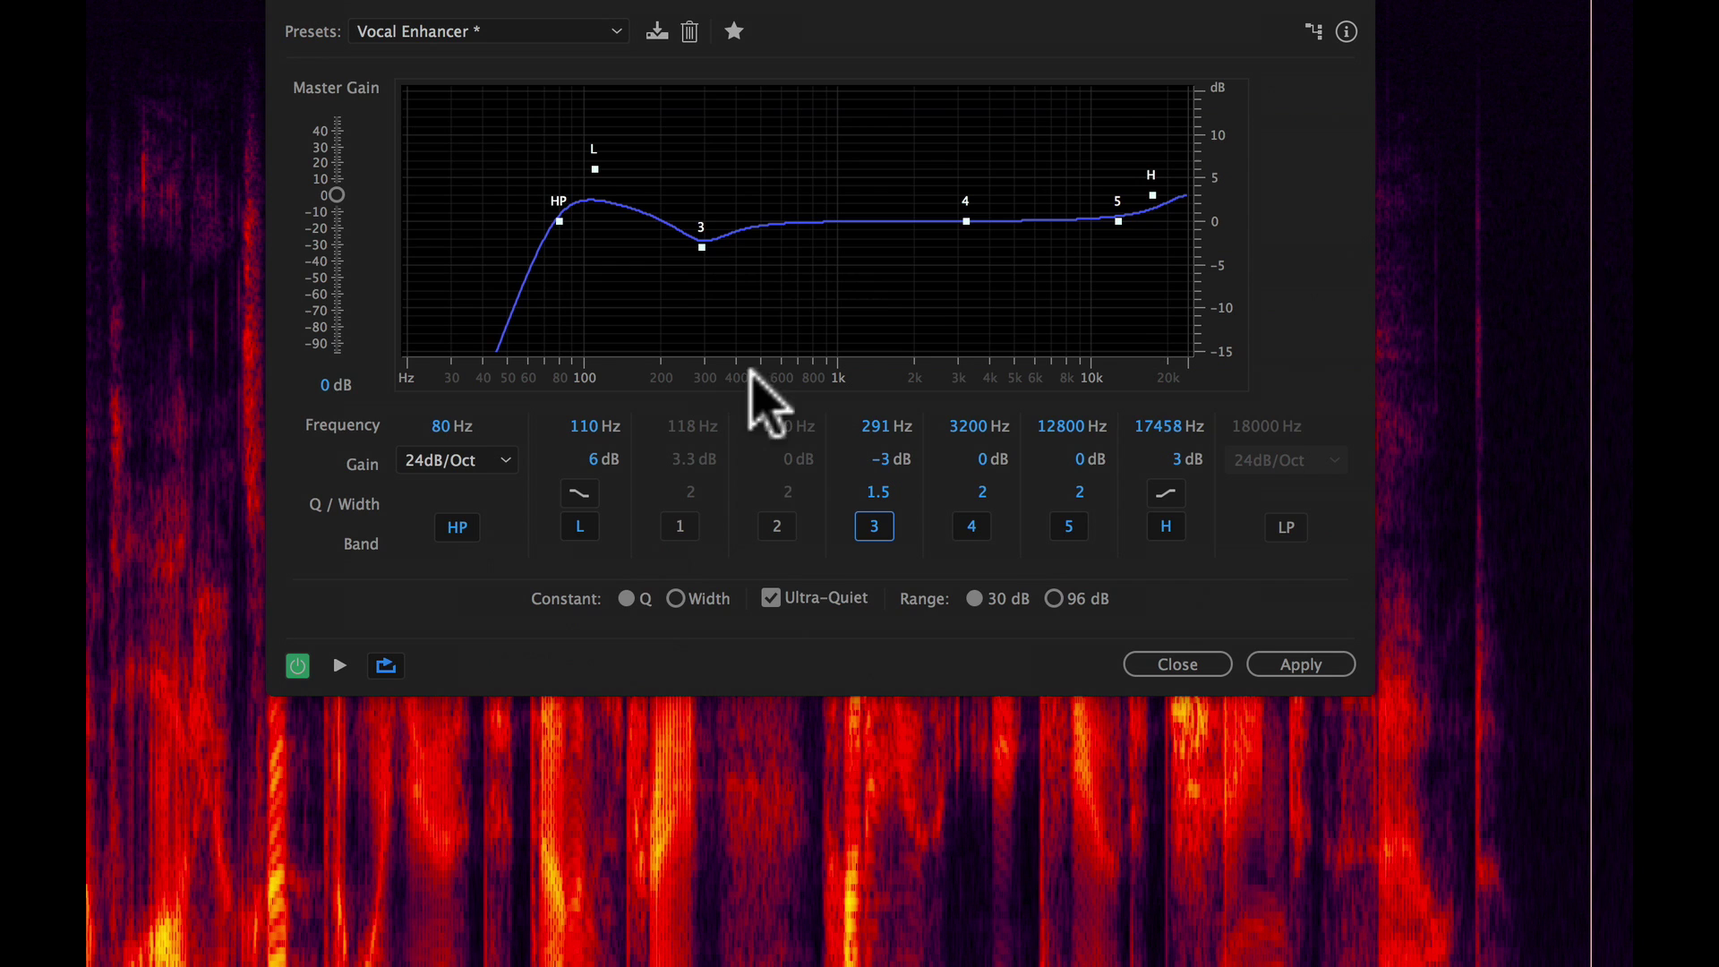
{"action": "left_click", "coordinate": [874, 526]}
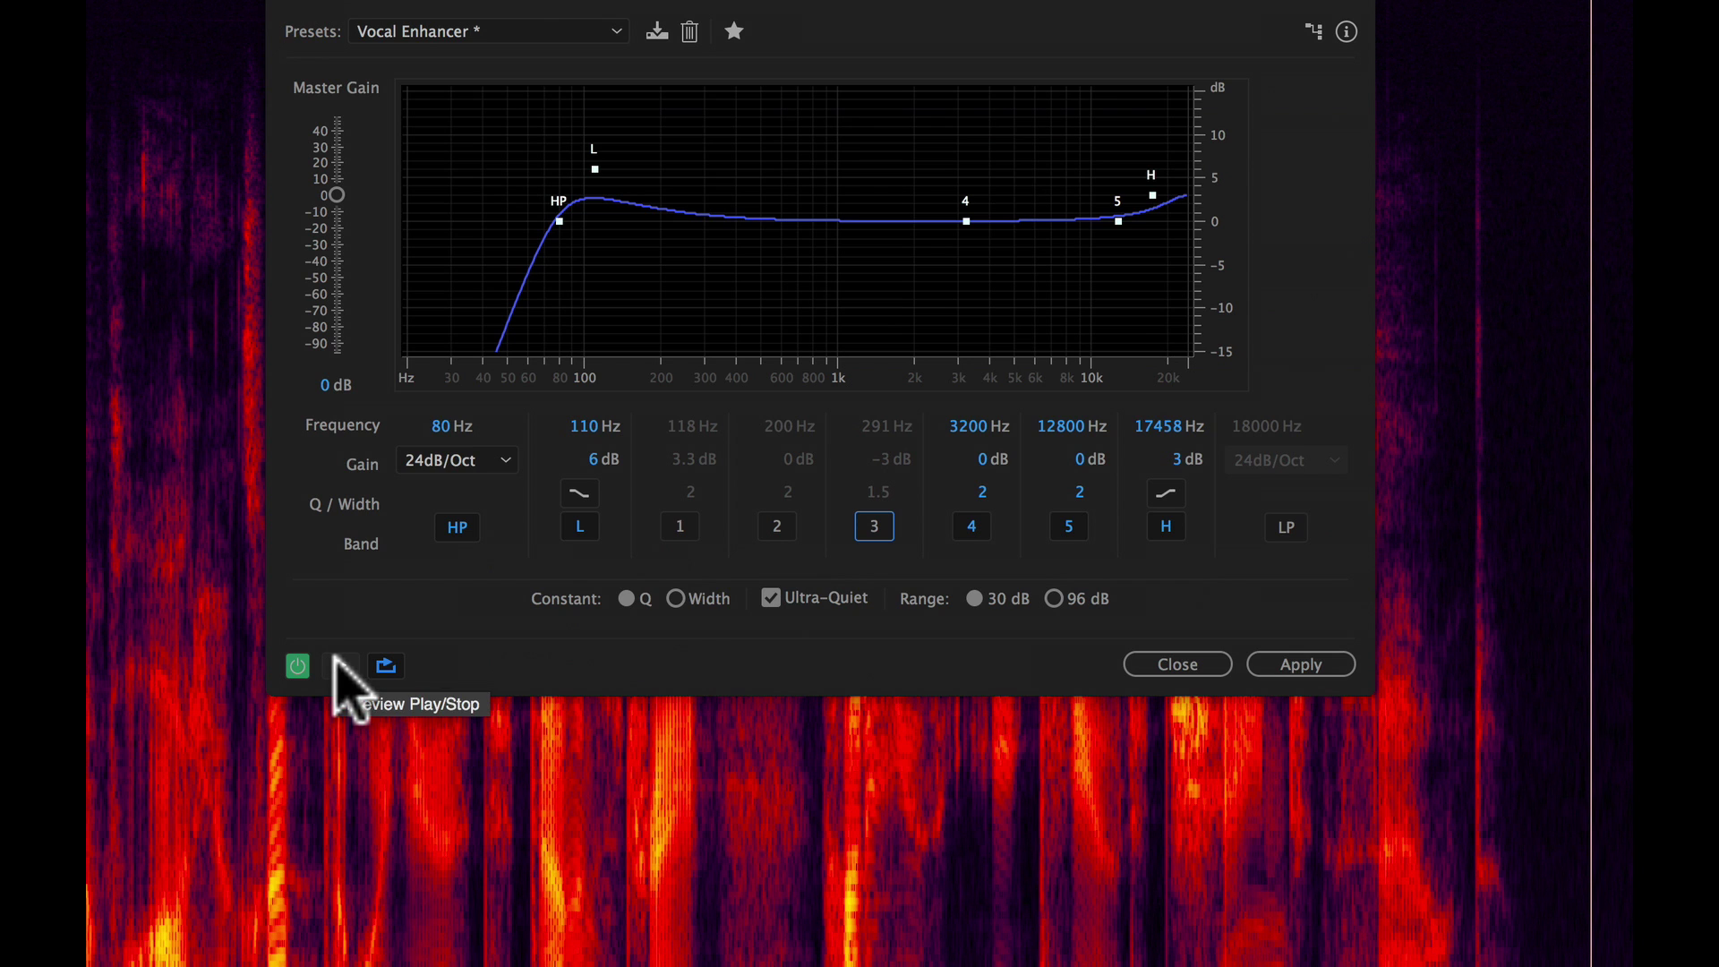
{"action": "left_click", "coordinate": [336, 664]}
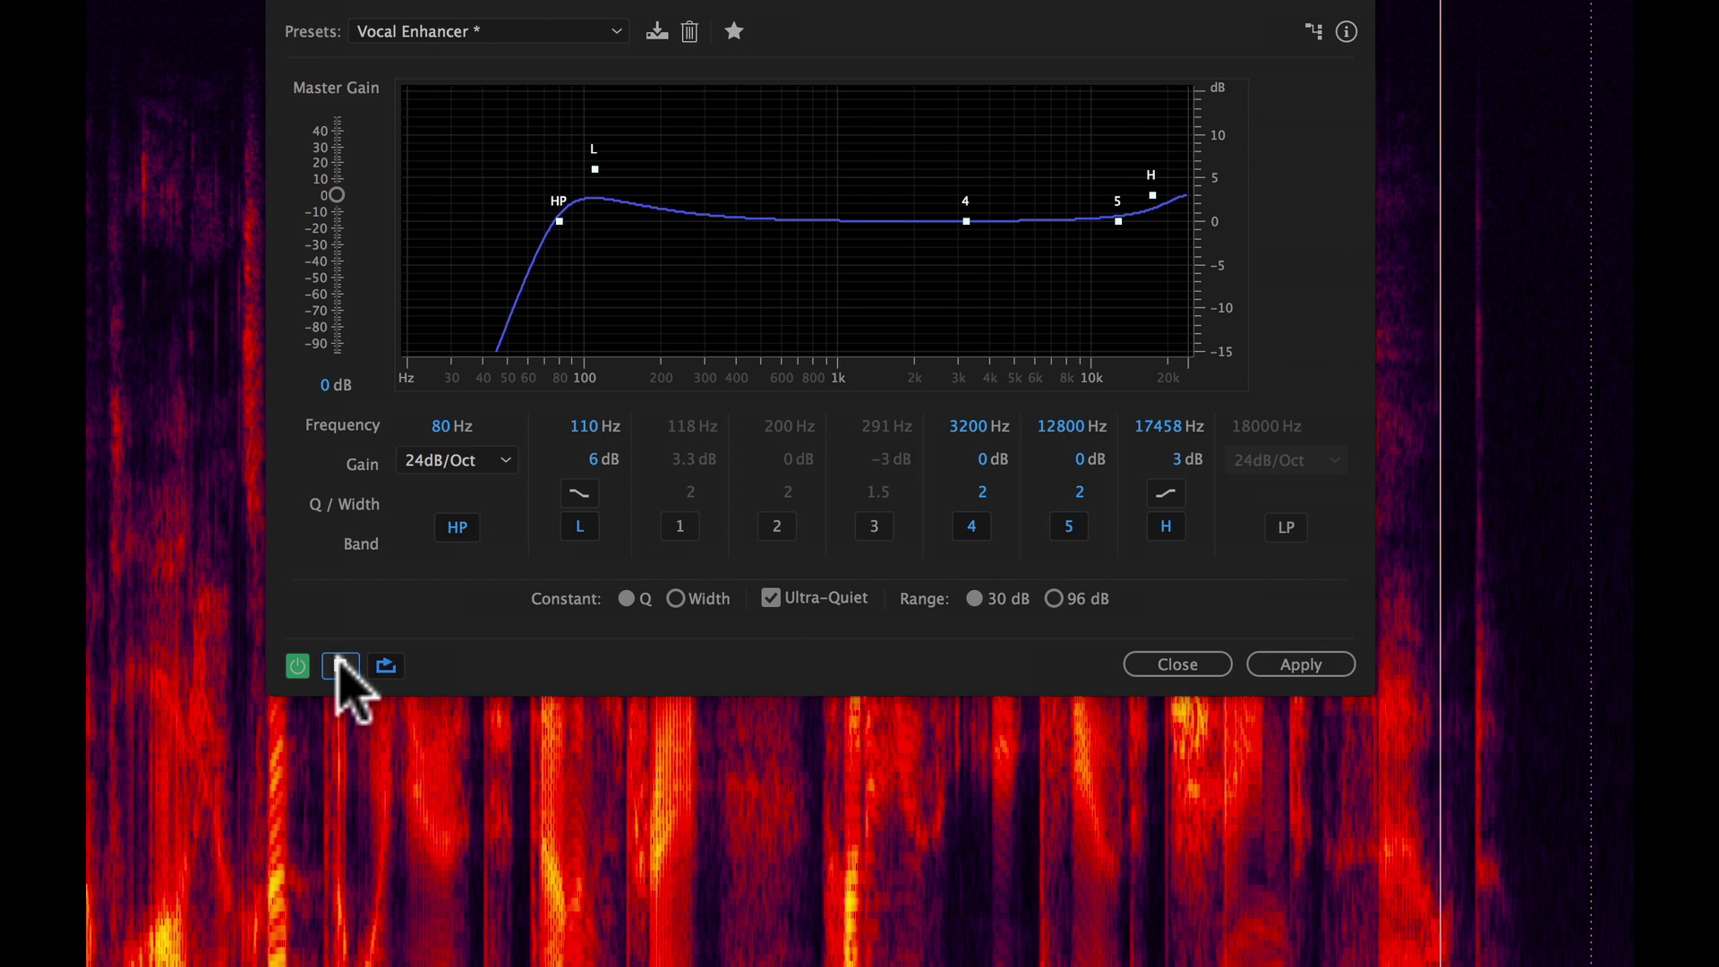
{"action": "left_click", "coordinate": [339, 664]}
{"action": "left_click", "coordinate": [873, 526]}
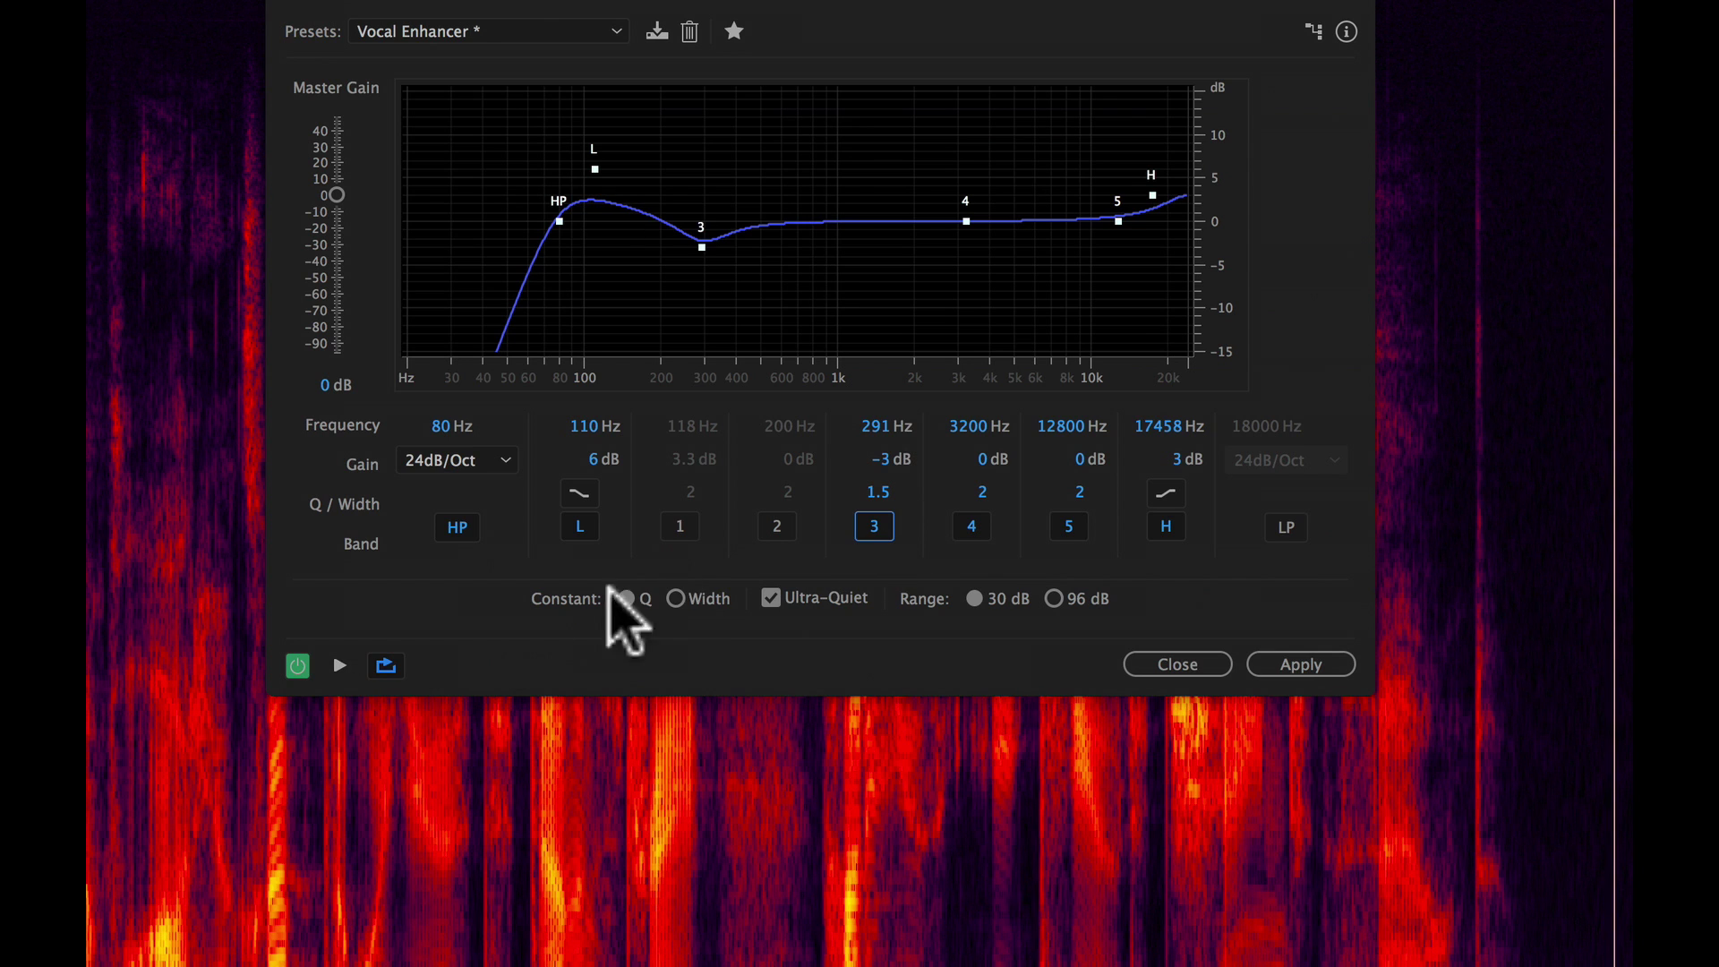
{"action": "left_click", "coordinate": [341, 665]}
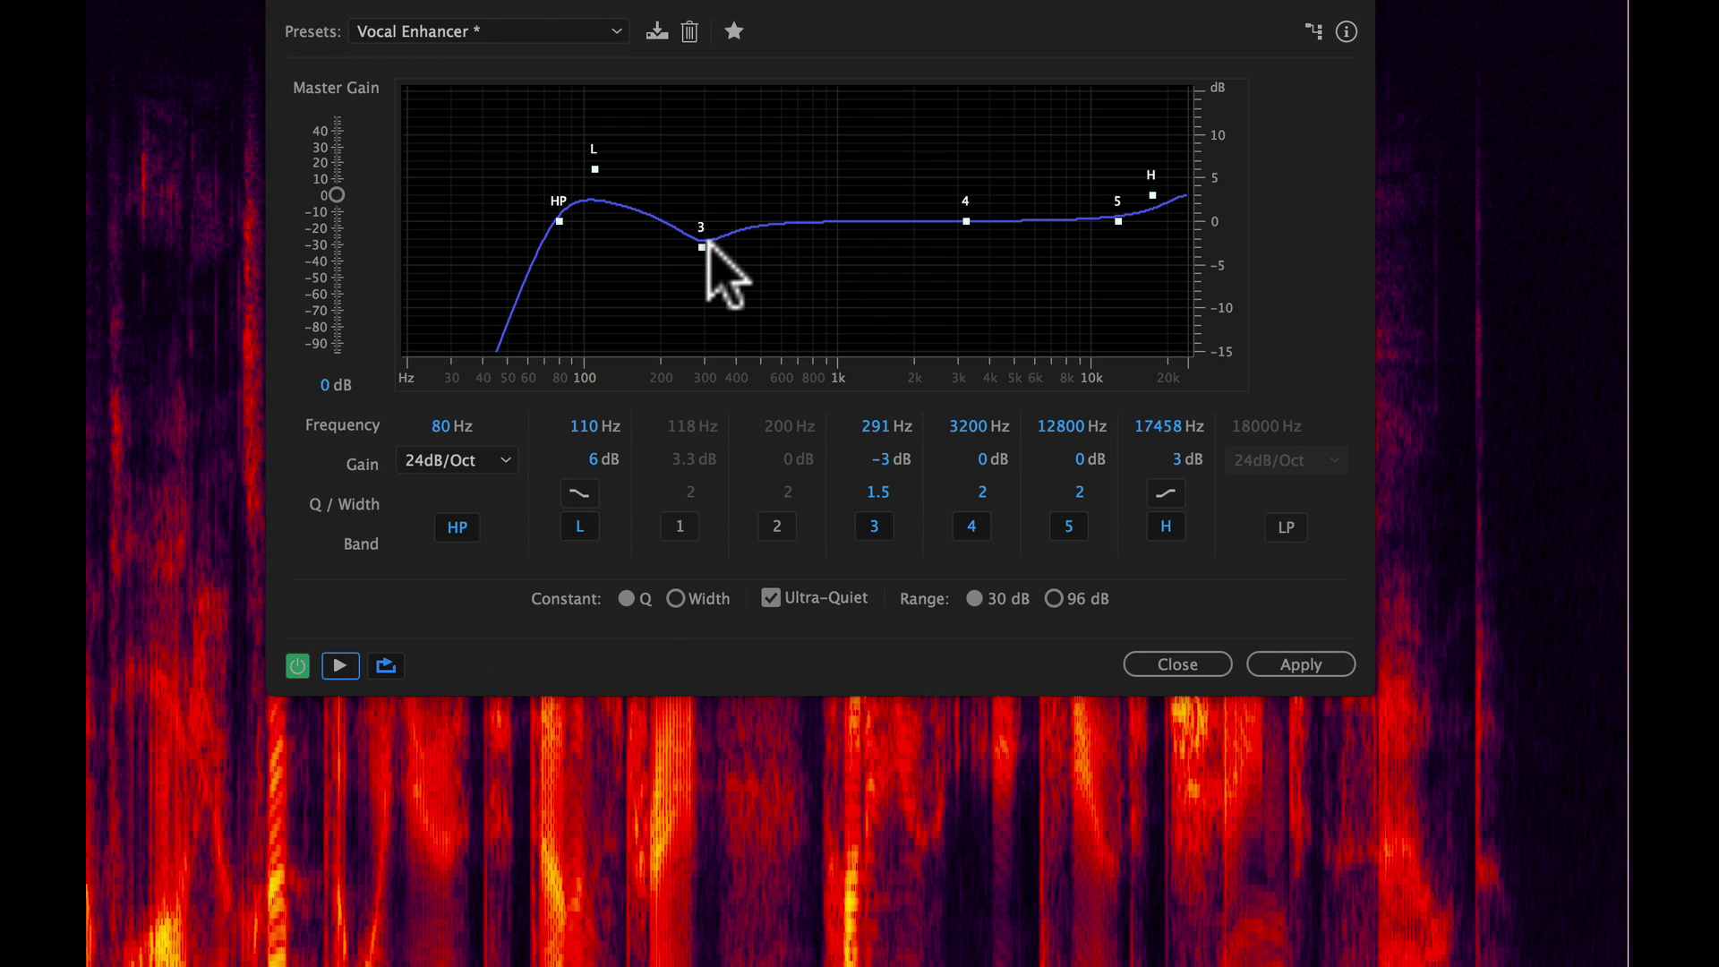
Try low shelf gains of 3 dB and 10 dB, and settle on 7.2 dB
{"action": "mouse_move", "coordinate": [697, 243]}
{"action": "left_click_drag", "start_coordinate": [594, 466], "coordinate": [587, 502]}
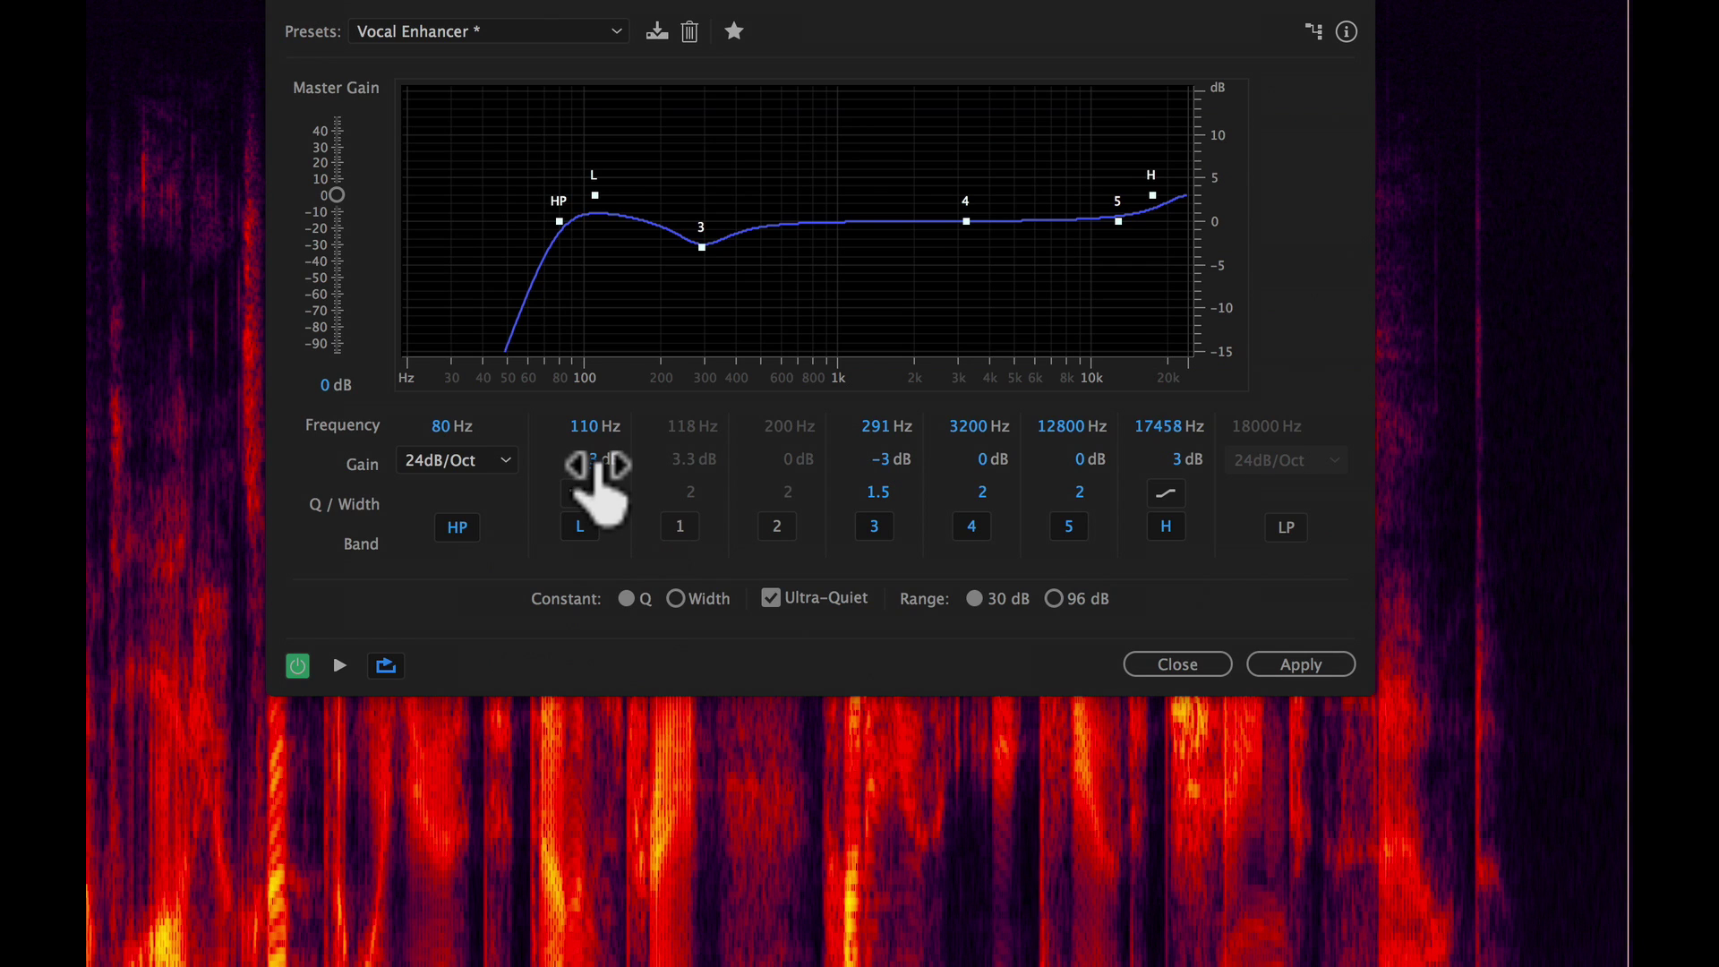
{"action": "left_click_drag", "start_coordinate": [597, 465], "coordinate": [697, 465]}
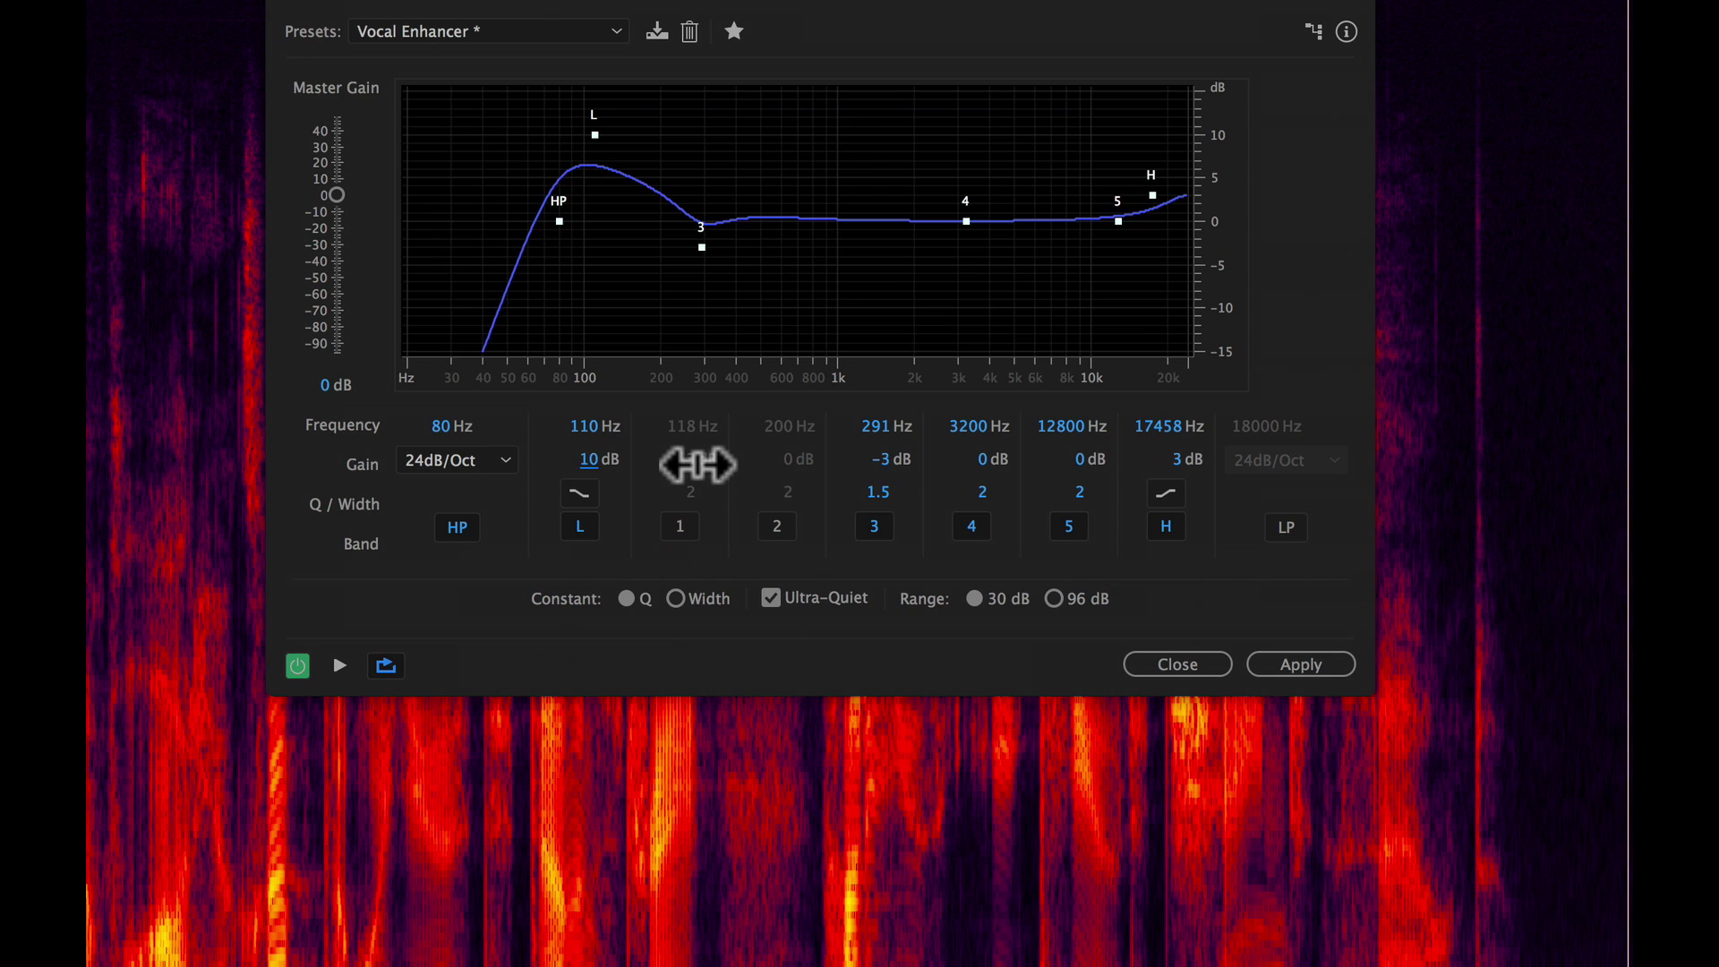
{"action": "left_click_drag", "start_coordinate": [698, 465], "coordinate": [567, 460]}
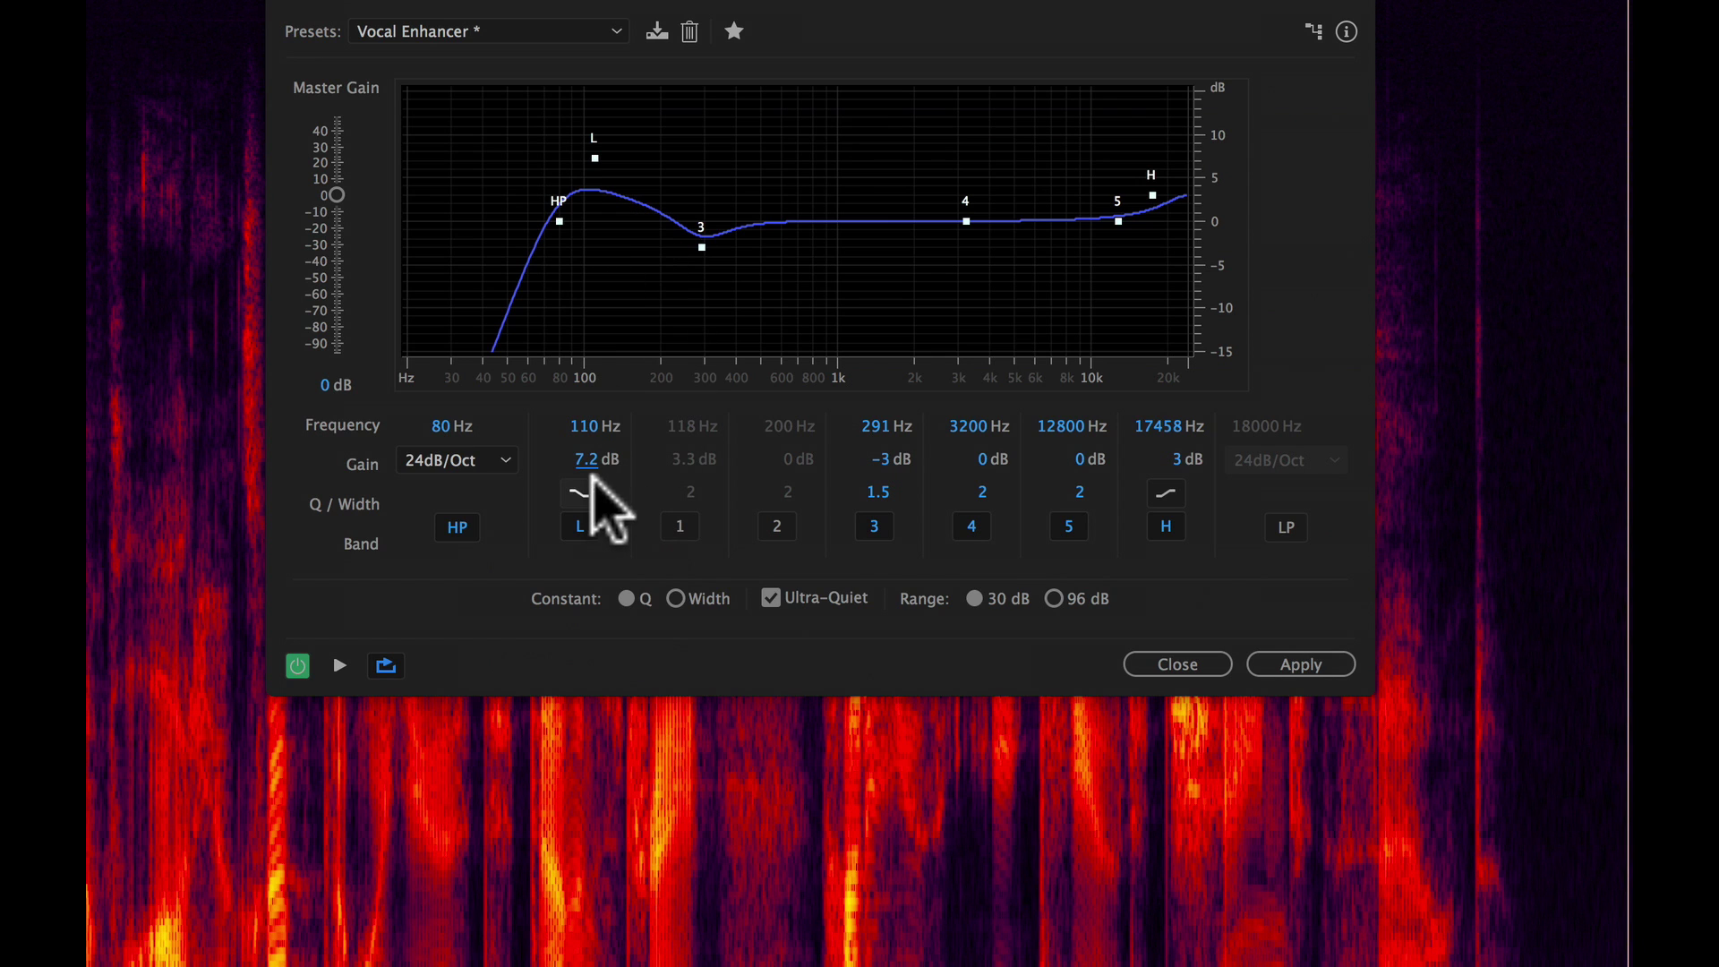
Load the (Default) equalizer preset and move the effect window slightly aside
{"action": "left_click", "coordinate": [614, 30]}
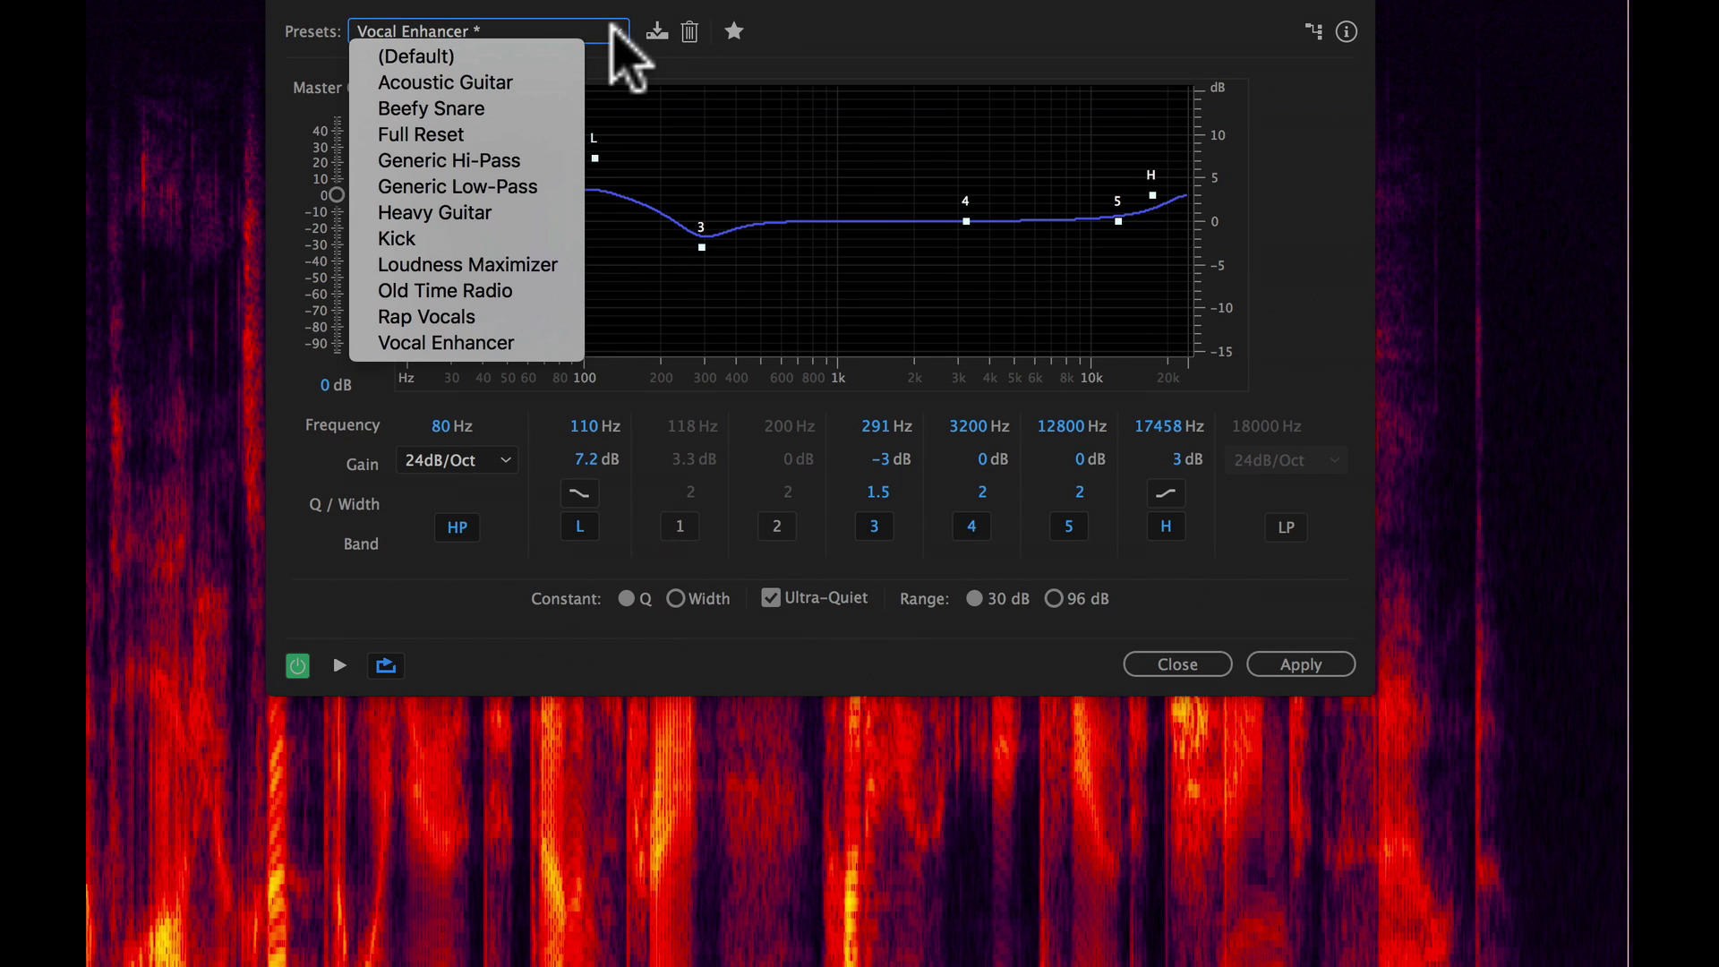
{"action": "left_click", "coordinate": [519, 56]}
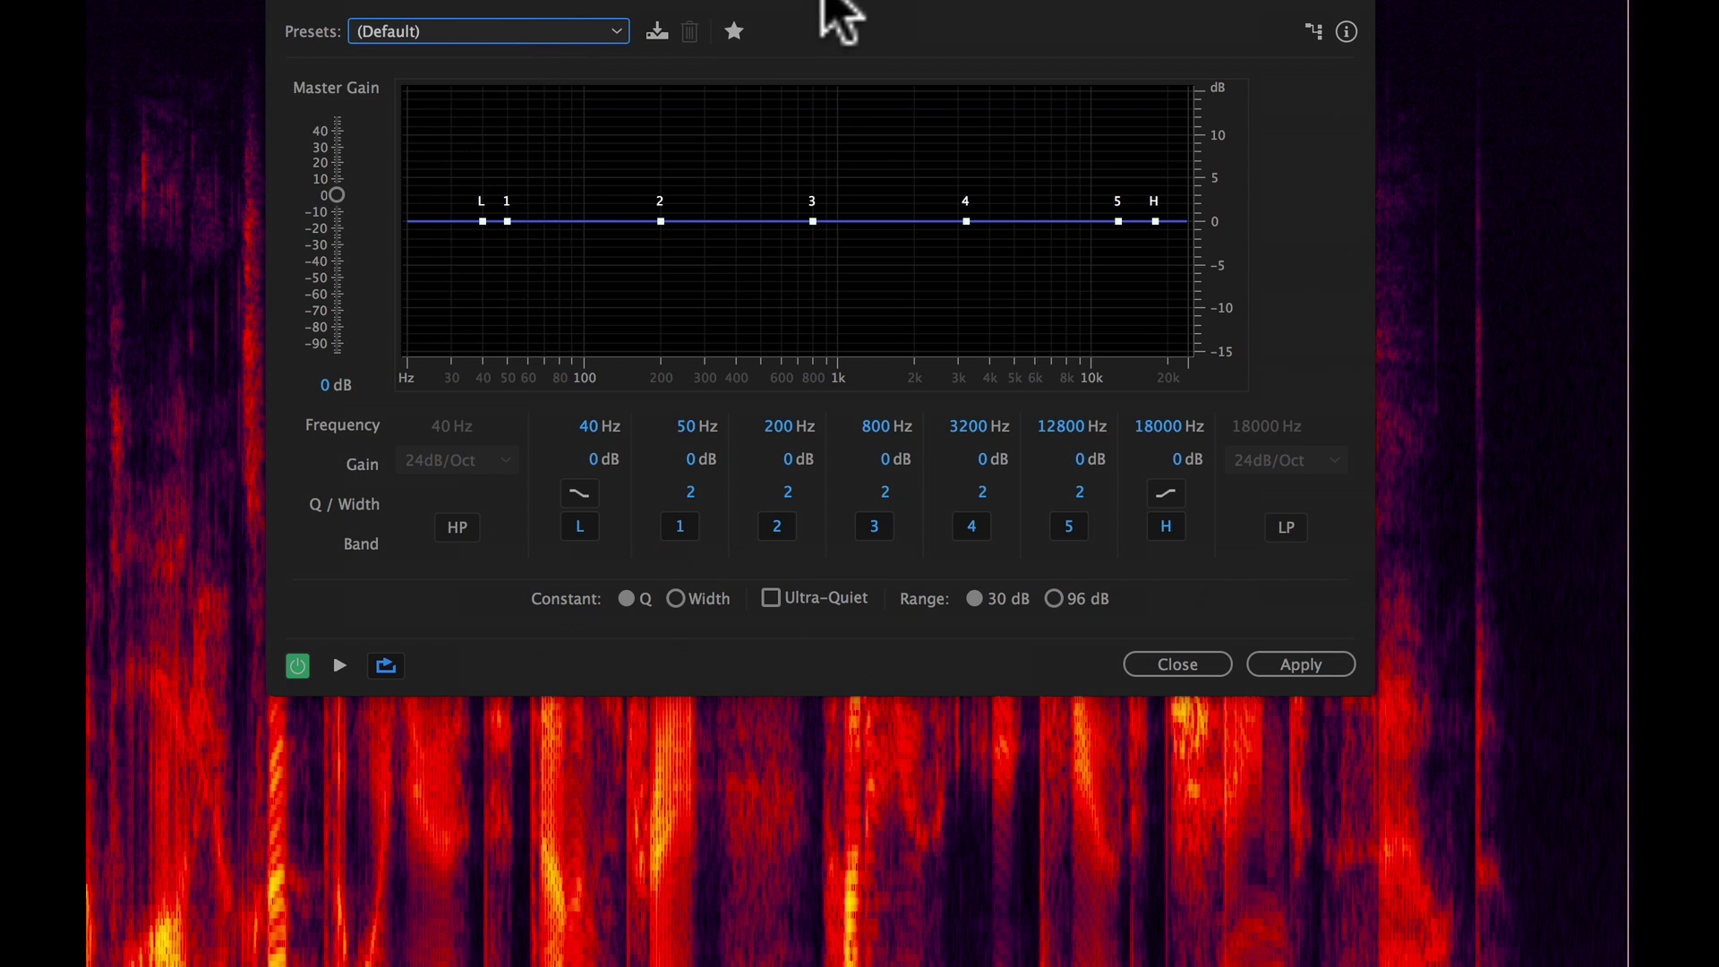
{"action": "left_click_drag", "start_coordinate": [822, 2], "coordinate": [940, 13]}
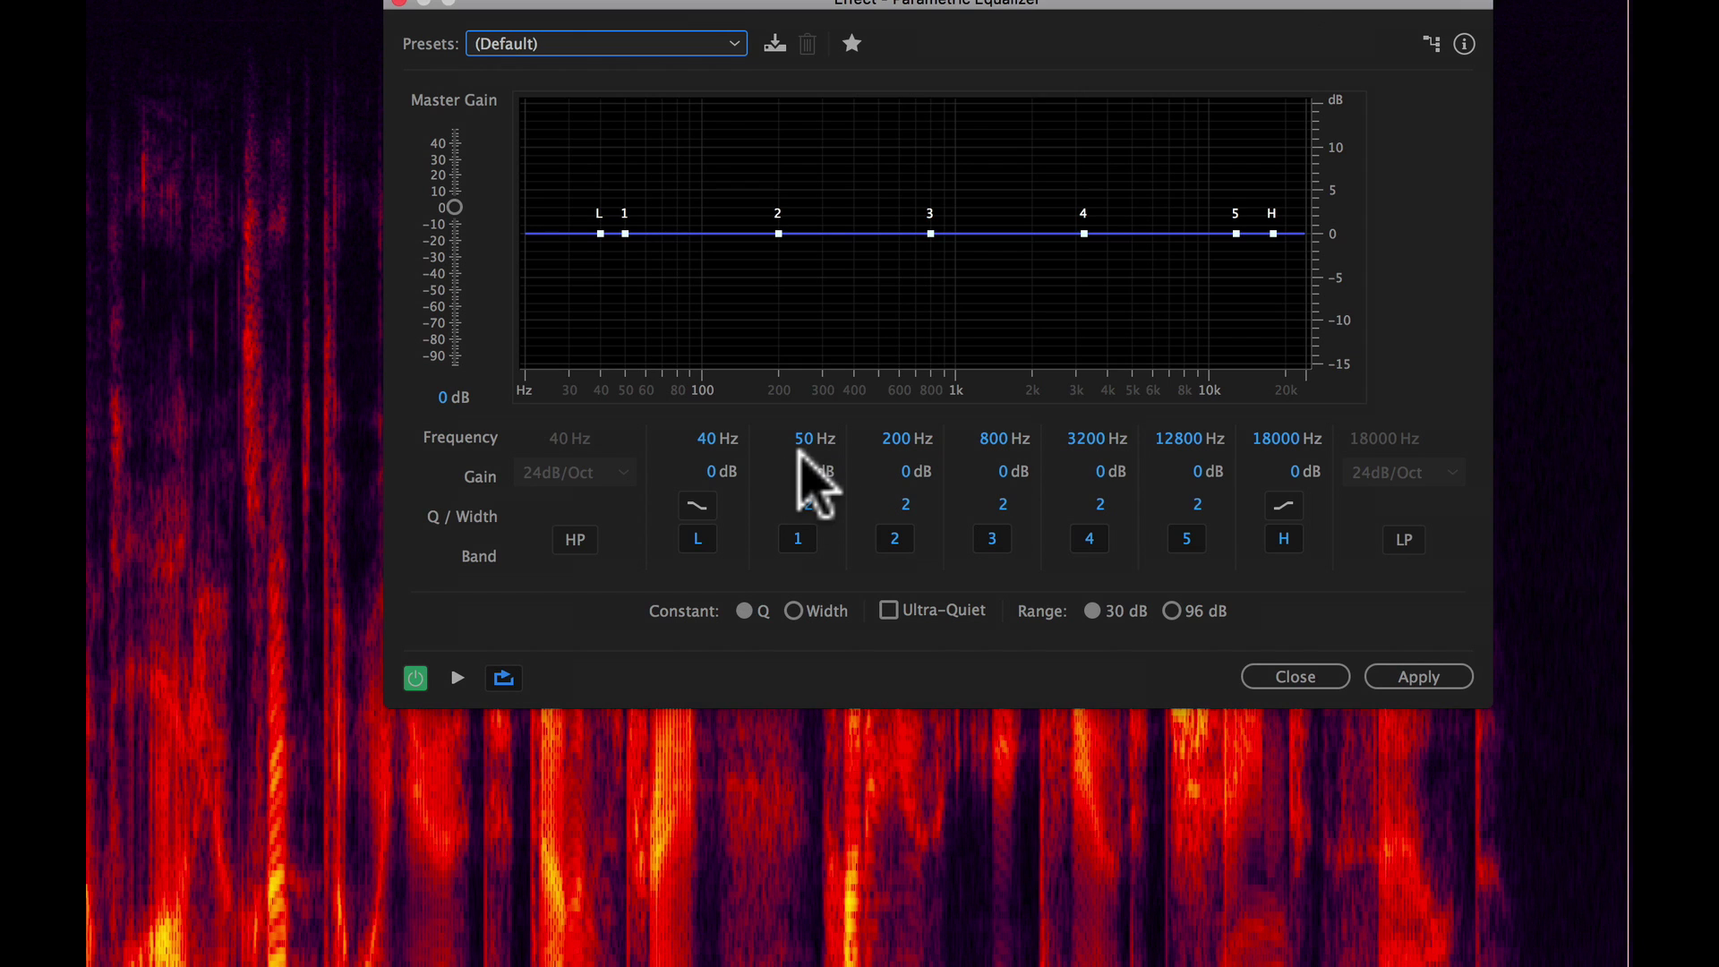
Boost band 2 to a gain of 13.2 dB and move its frequency to 860 Hz
{"action": "left_click_drag", "start_coordinate": [906, 468], "coordinate": [1071, 479]}
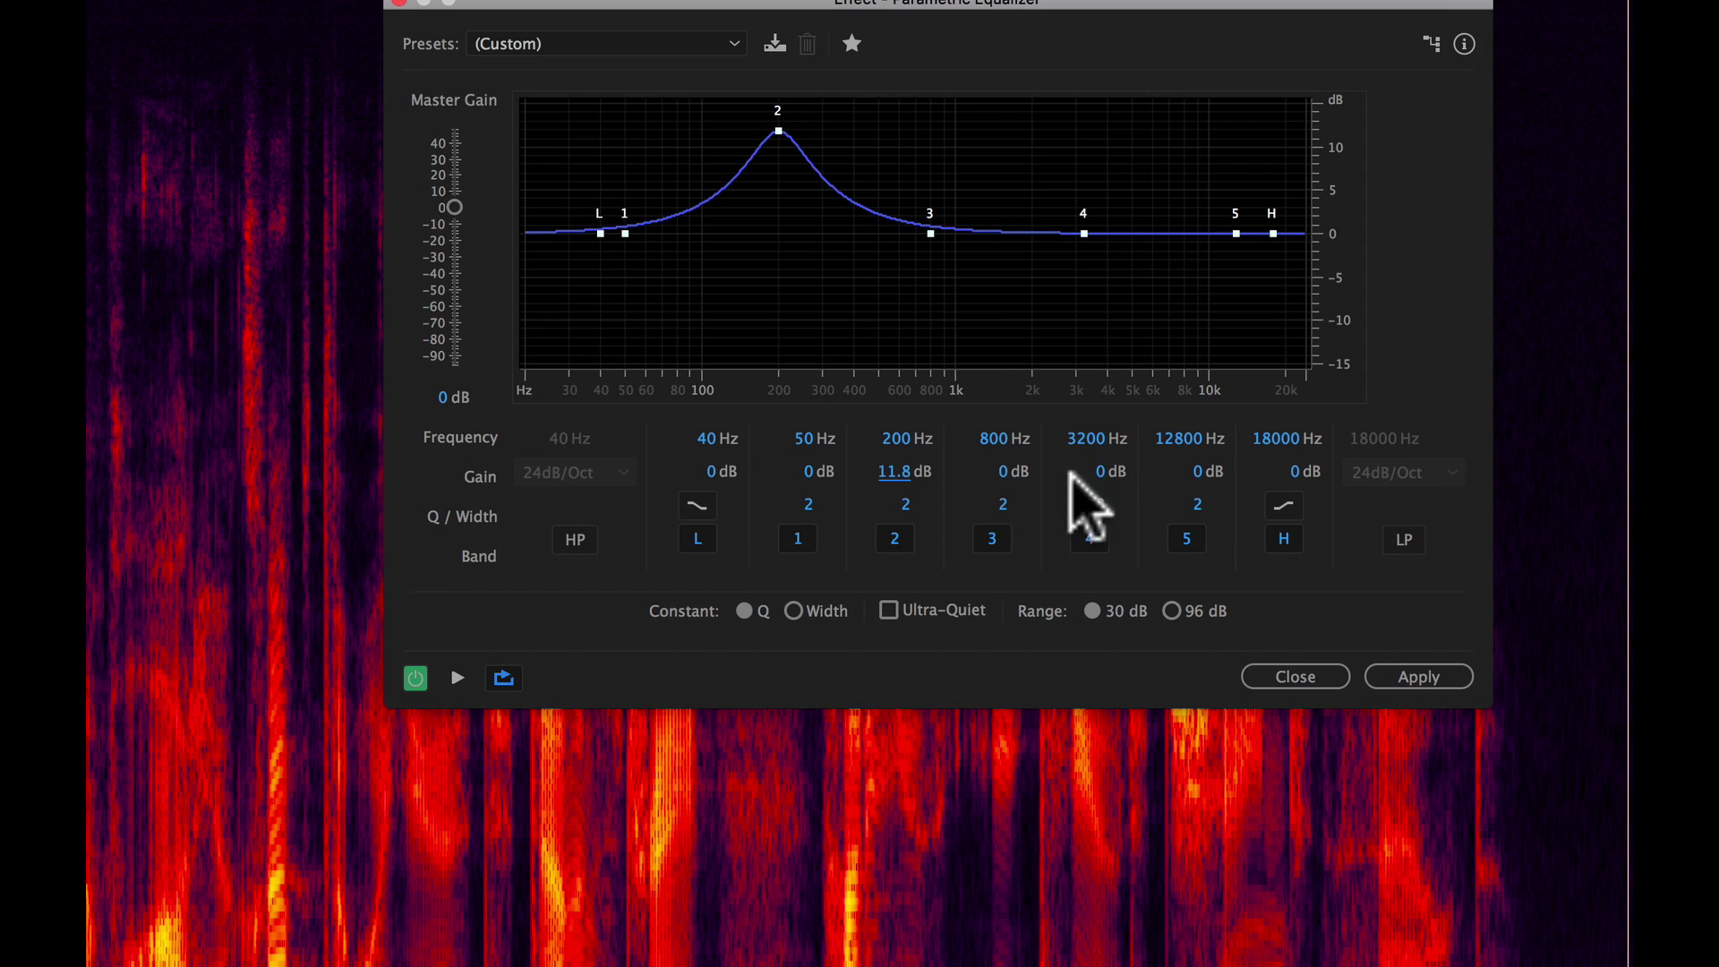
{"action": "mouse_move", "coordinate": [894, 443]}
{"action": "left_mouse_down"}
{"action": "mouse_move", "coordinate": [1219, 462]}
{"action": "mouse_move", "coordinate": [906, 439]}
{"action": "left_mouse_up"}
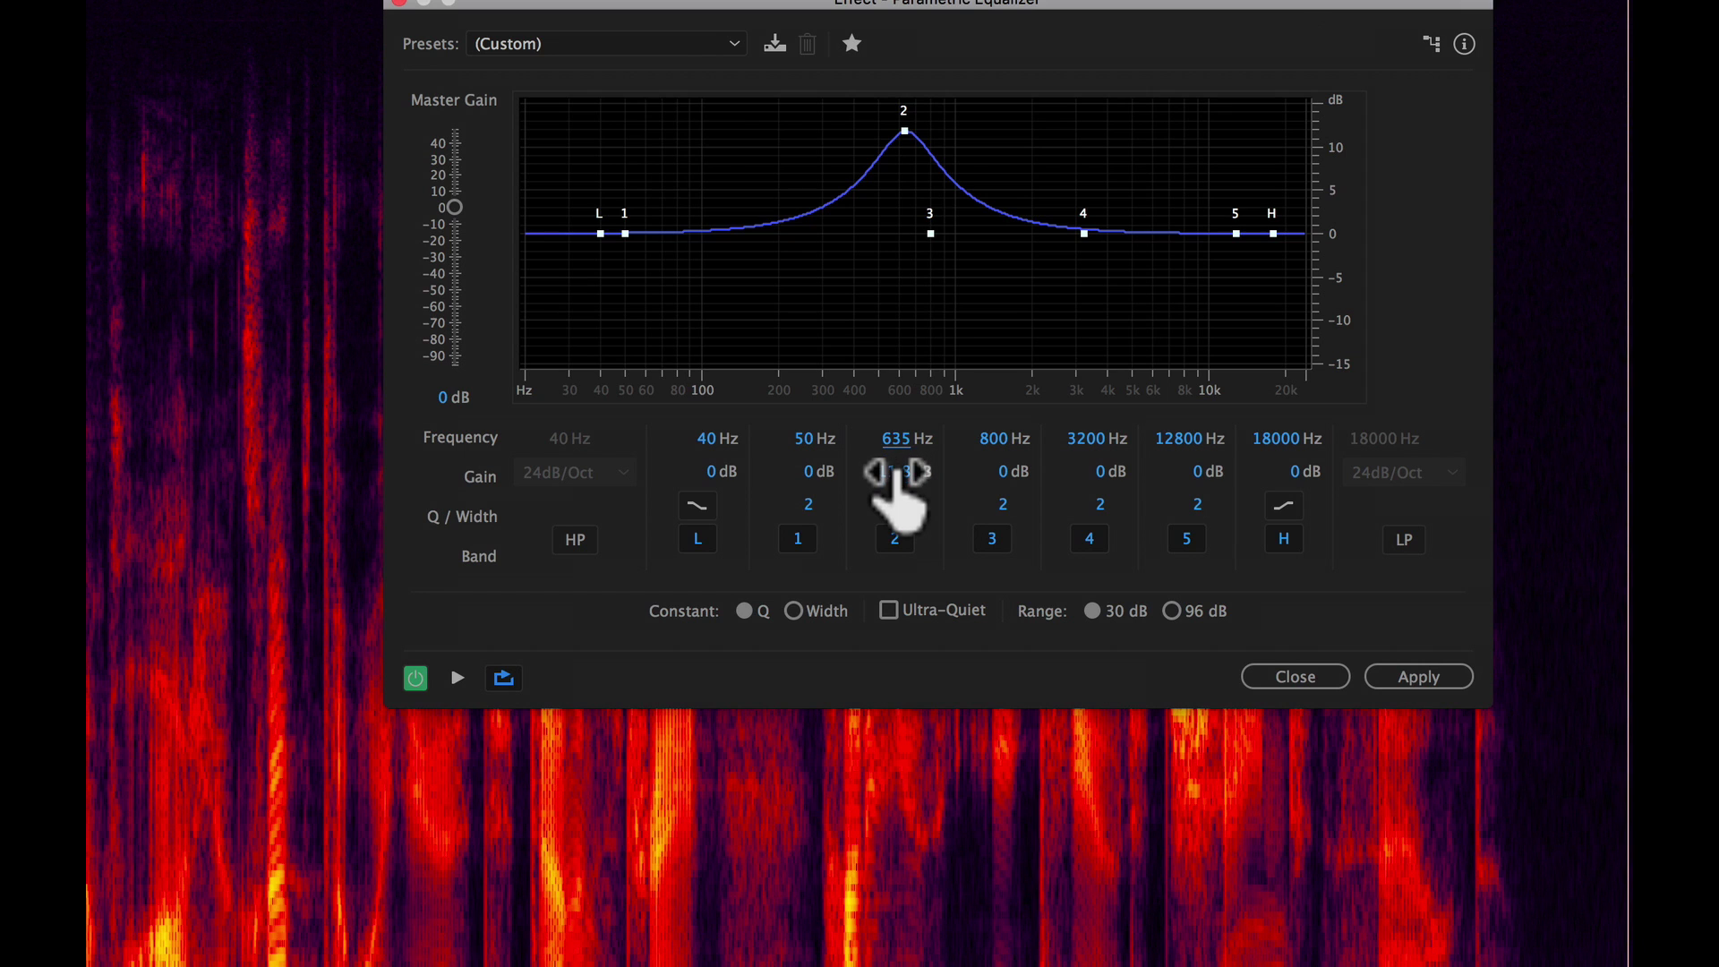
{"action": "mouse_move", "coordinate": [900, 442]}
{"action": "left_mouse_down"}
{"action": "mouse_move", "coordinate": [741, 426]}
{"action": "mouse_move", "coordinate": [898, 430]}
{"action": "mouse_move", "coordinate": [921, 471]}
{"action": "mouse_move", "coordinate": [644, 449]}
{"action": "mouse_move", "coordinate": [909, 465]}
{"action": "left_mouse_up"}
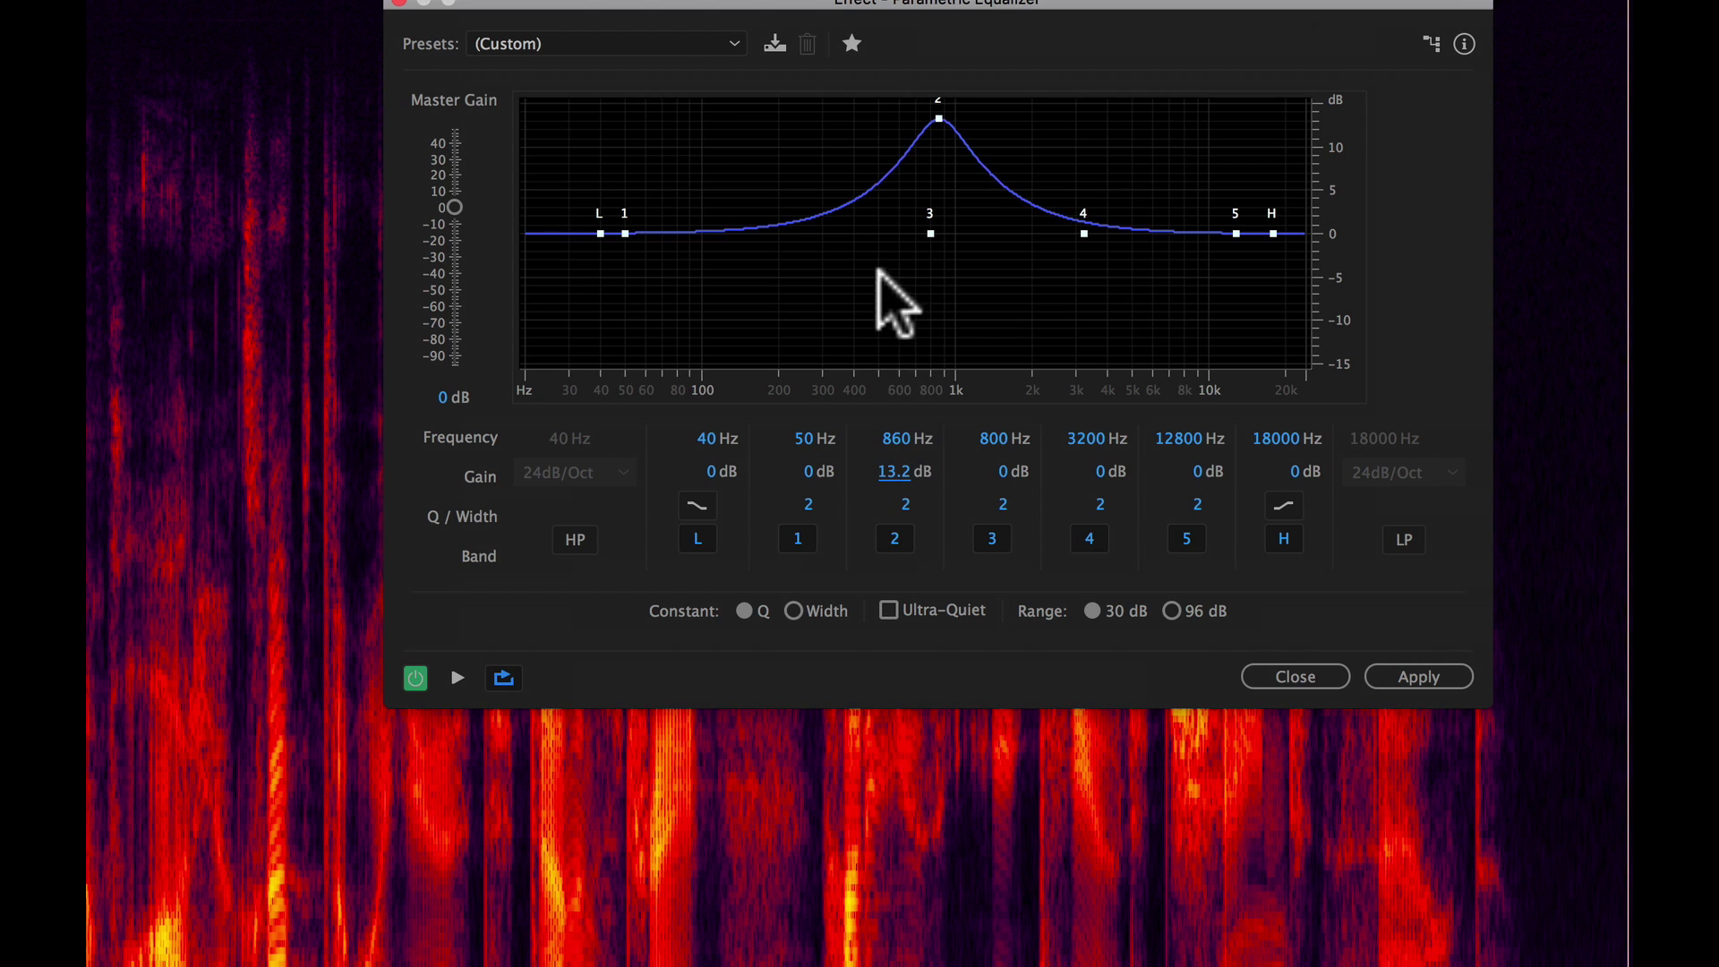
Move band 2's frequency to 98 Hz, start the preview, and sweep the frequency up to 1246 Hz while listening
{"action": "left_click_drag", "start_coordinate": [894, 441], "coordinate": [737, 445]}
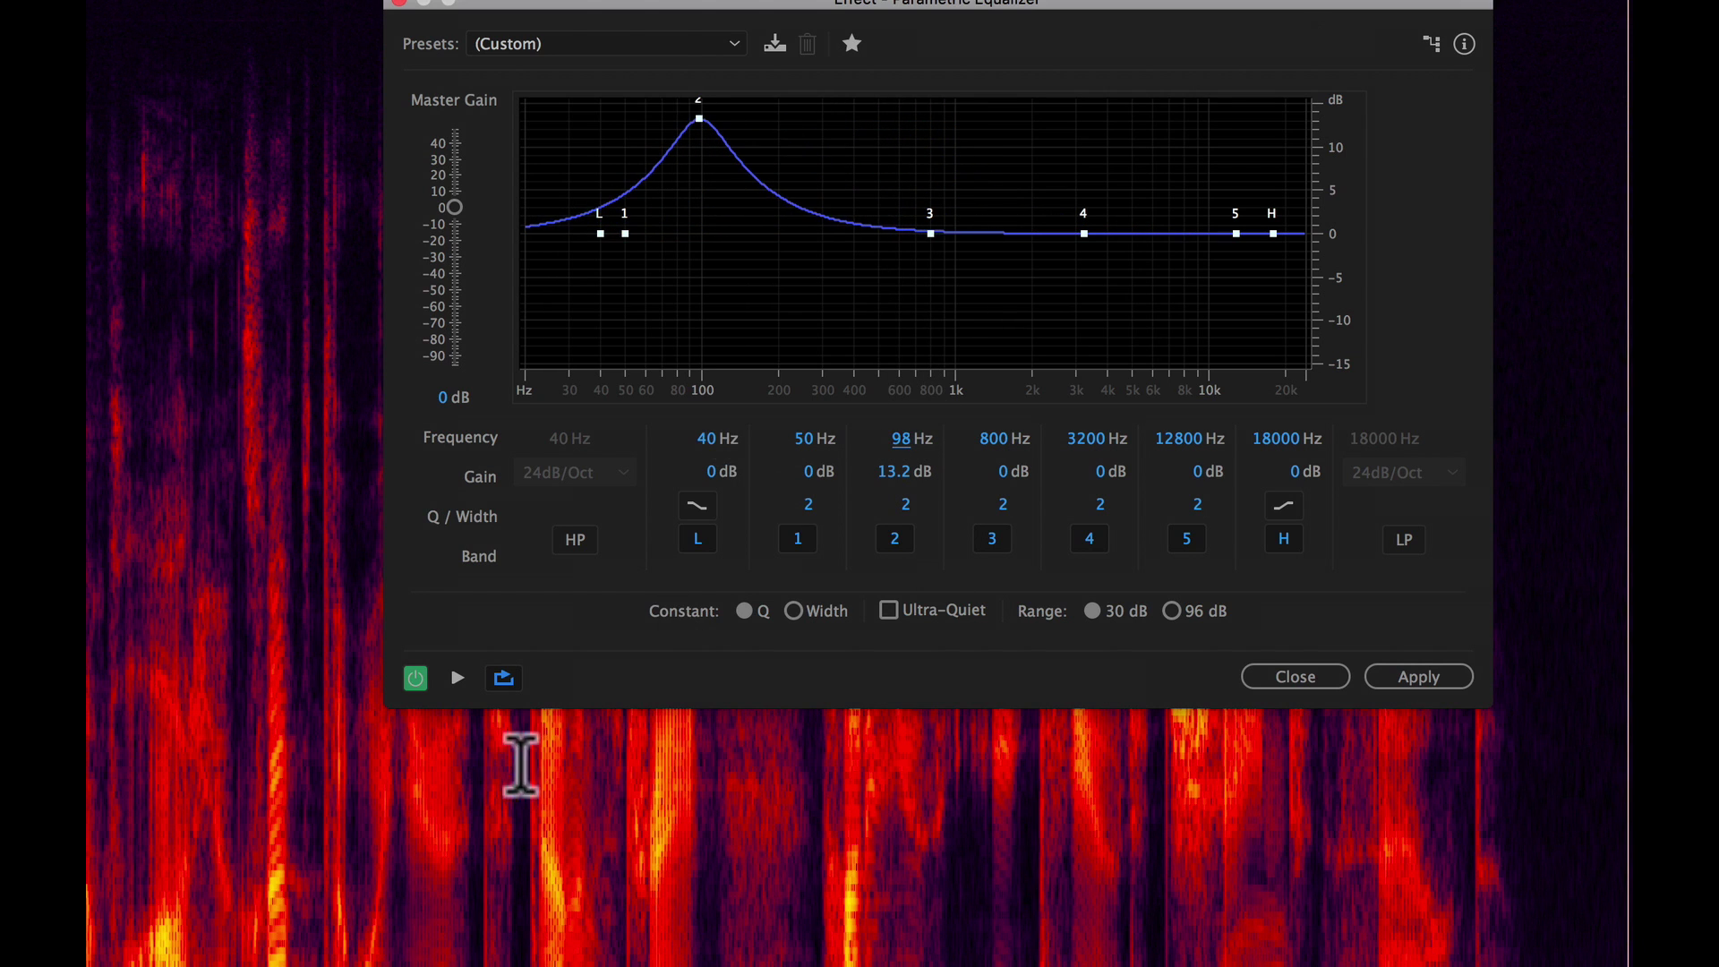
{"action": "left_click", "coordinate": [458, 677]}
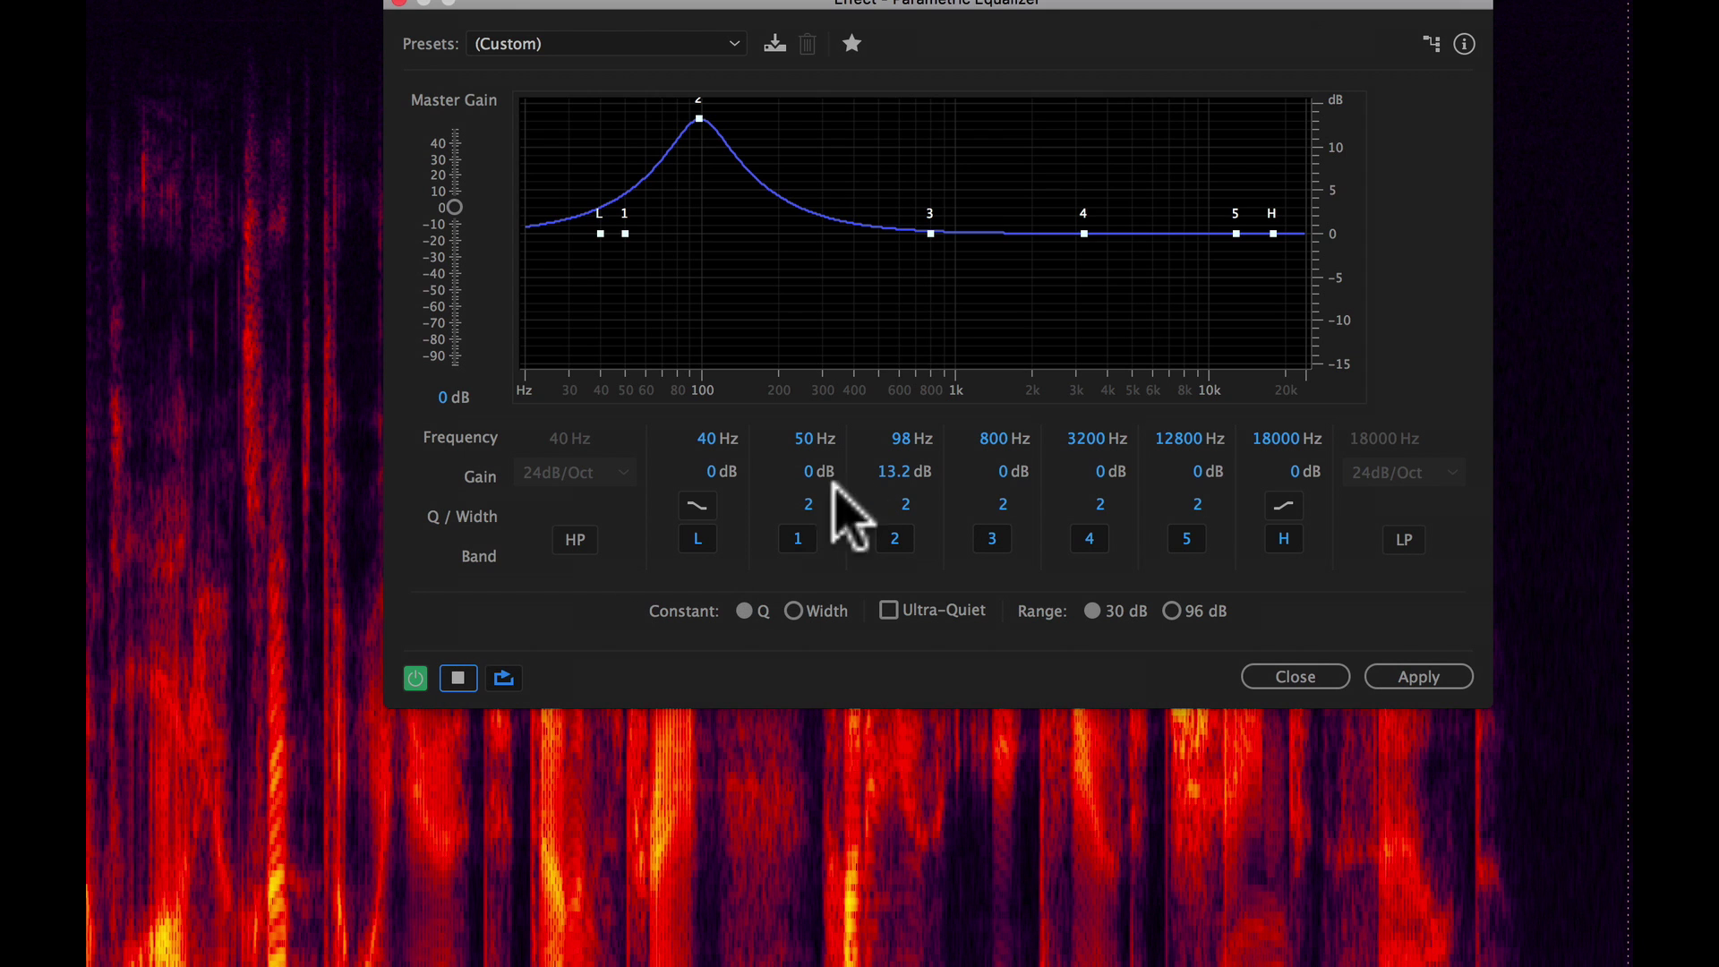
{"action": "left_click_drag", "start_coordinate": [900, 440], "coordinate": [942, 447]}
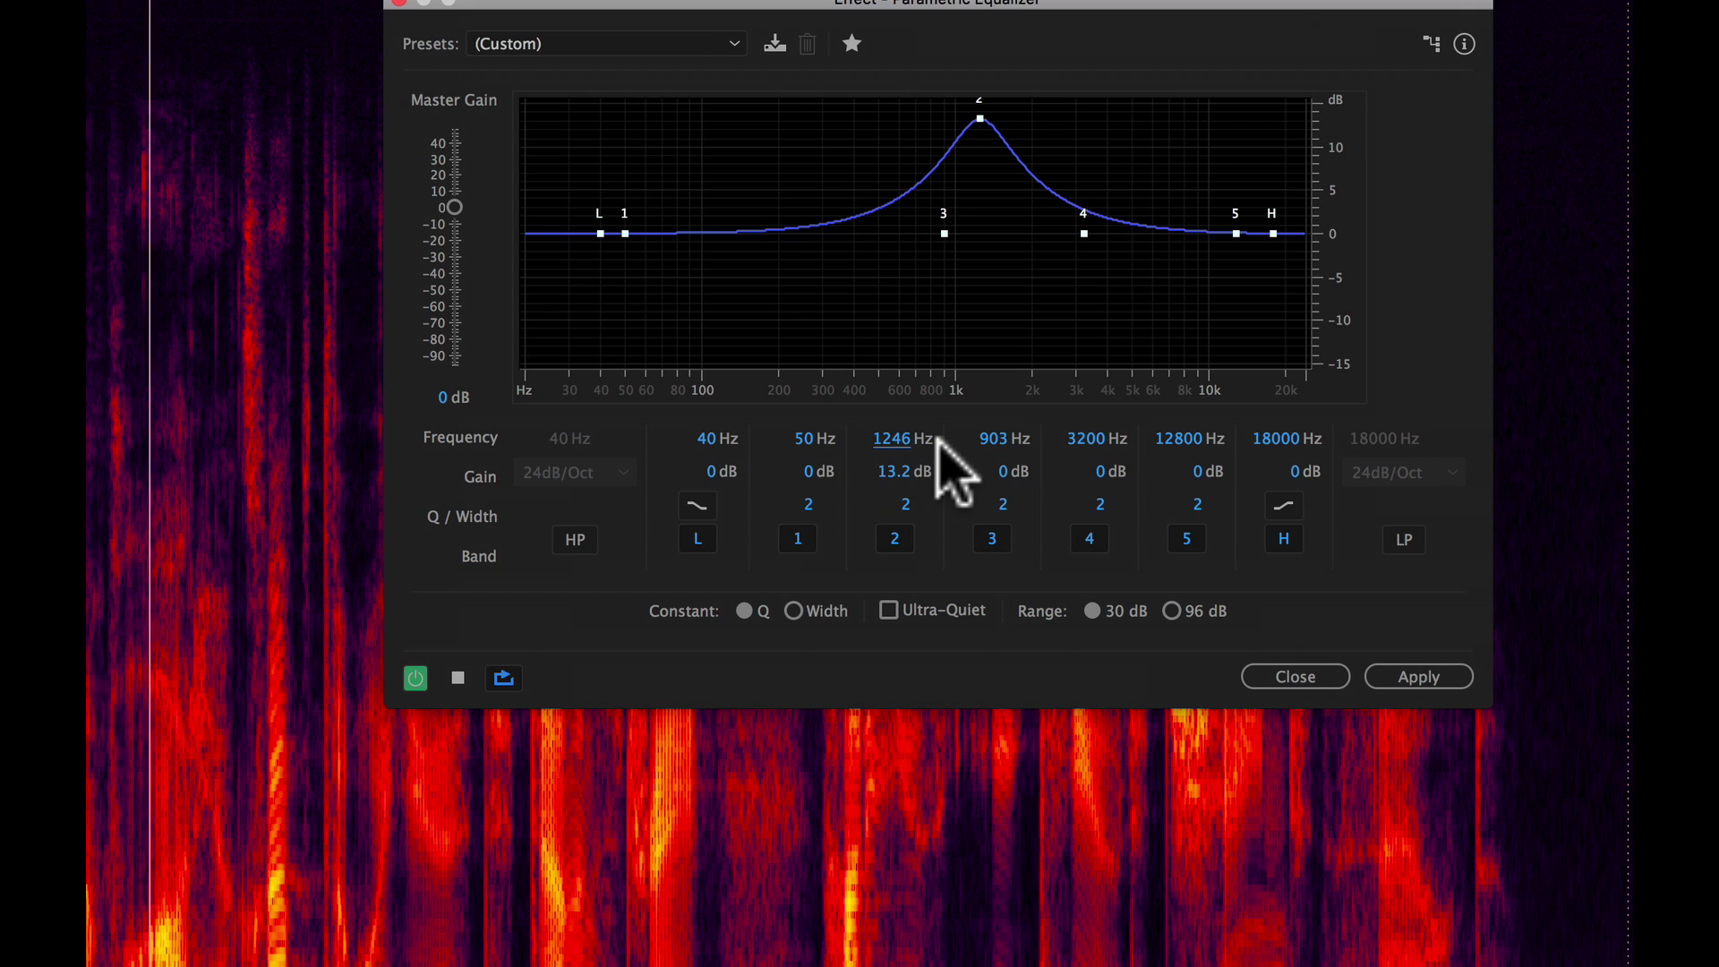
{"action": "key", "text": "space"}
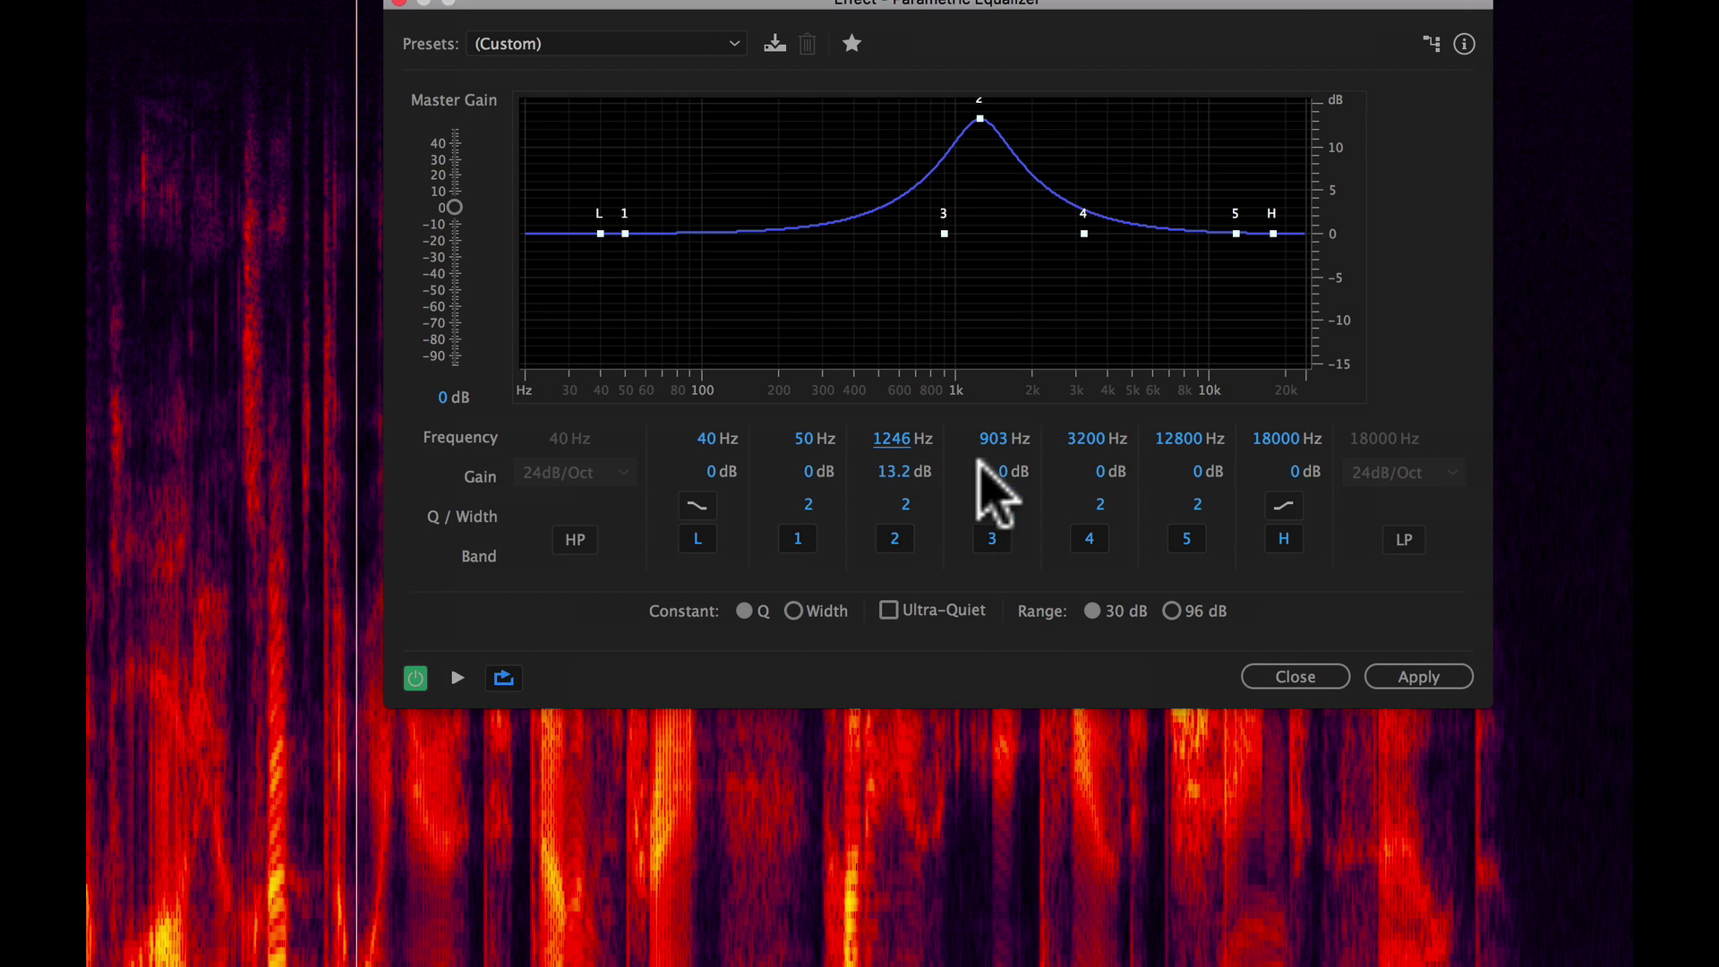
{"action": "mouse_move", "coordinate": [975, 119]}
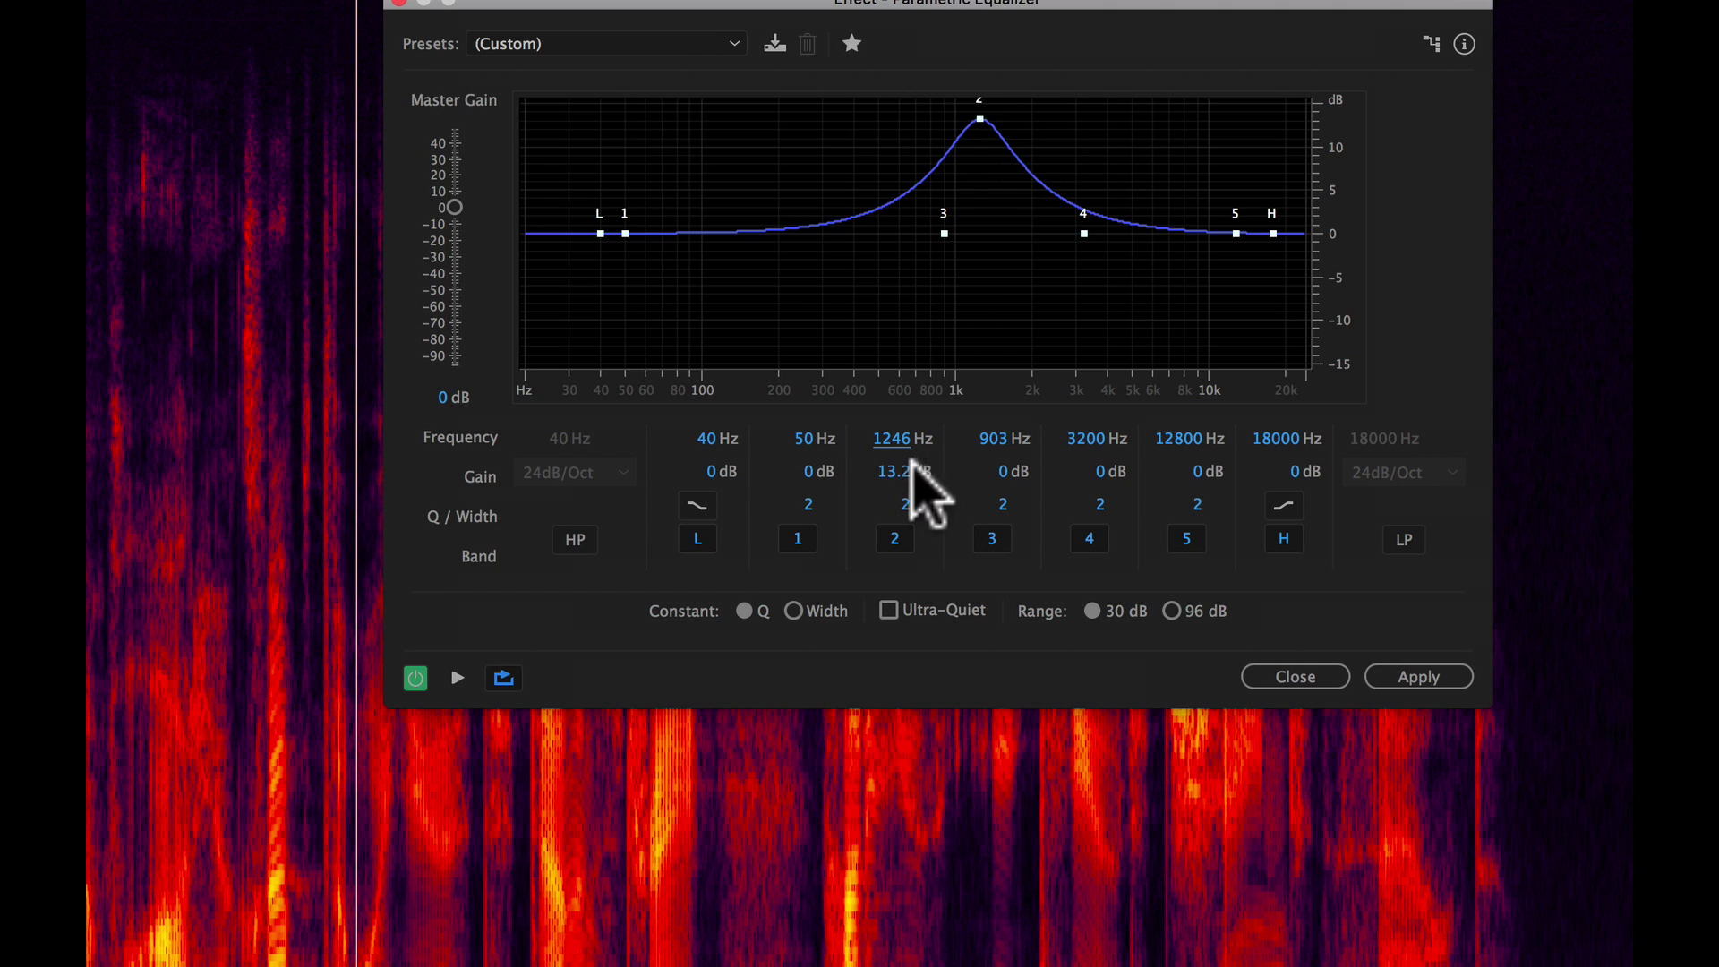
Cut band 2's gain to -5.2 dB and preview the clip with the equalizer on and bypassed
{"action": "left_click_drag", "start_coordinate": [900, 471], "coordinate": [643, 477]}
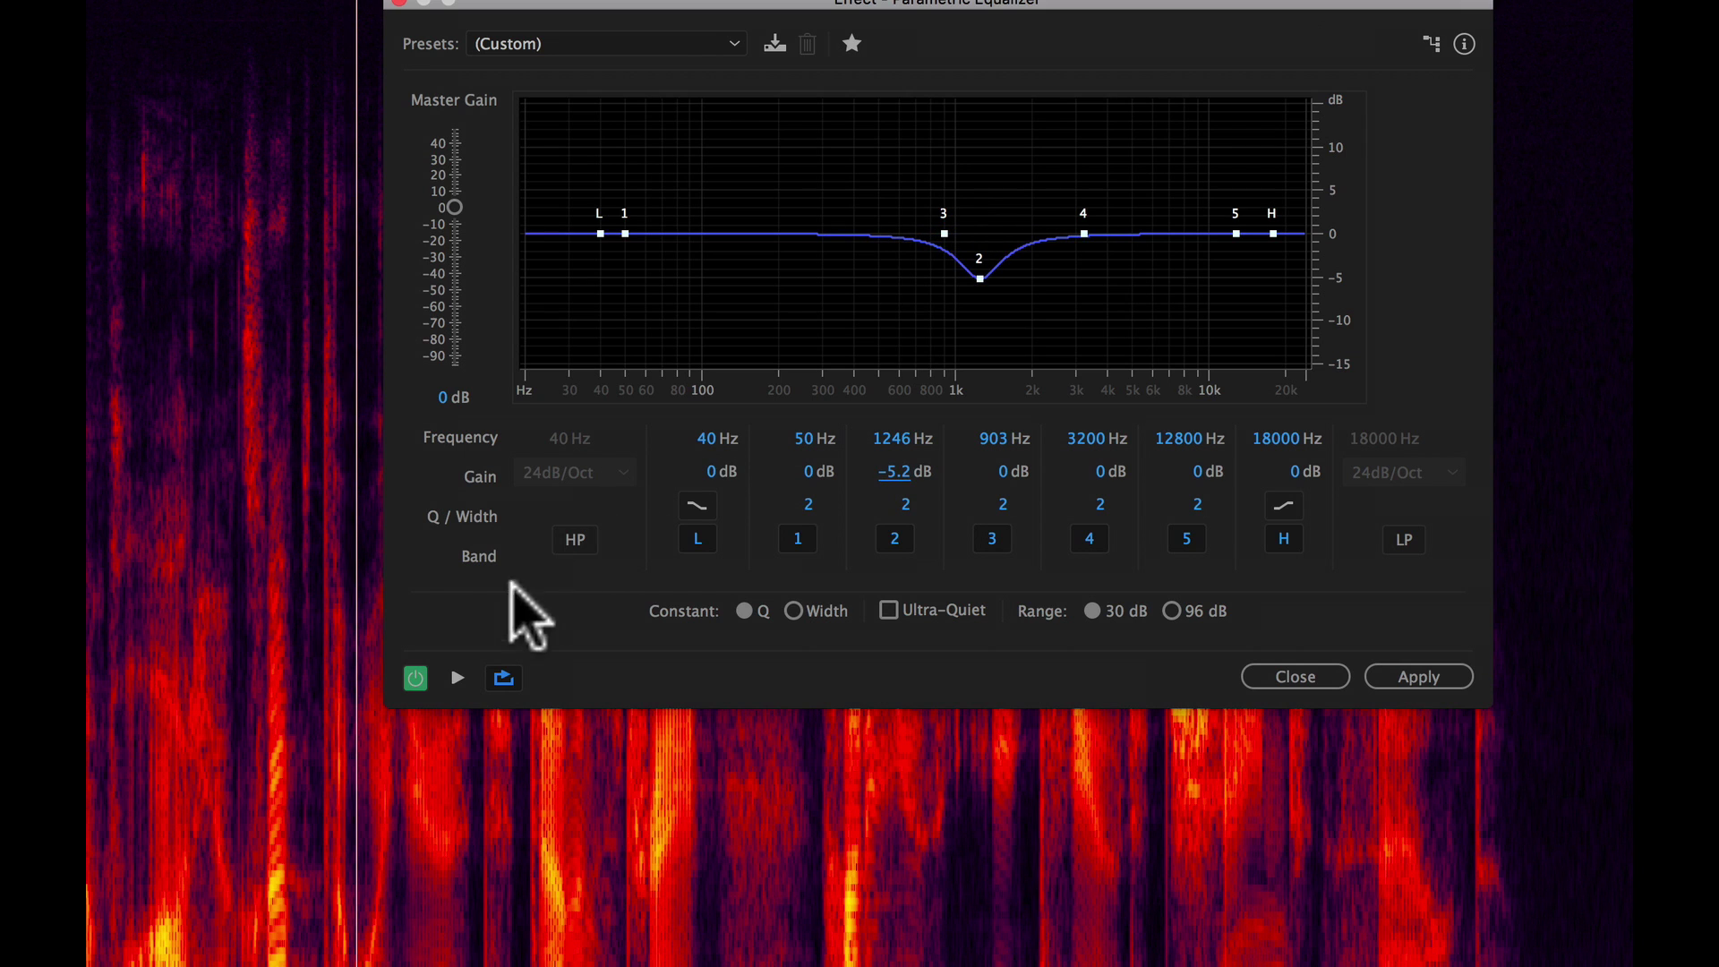
{"action": "left_click", "coordinate": [456, 678]}
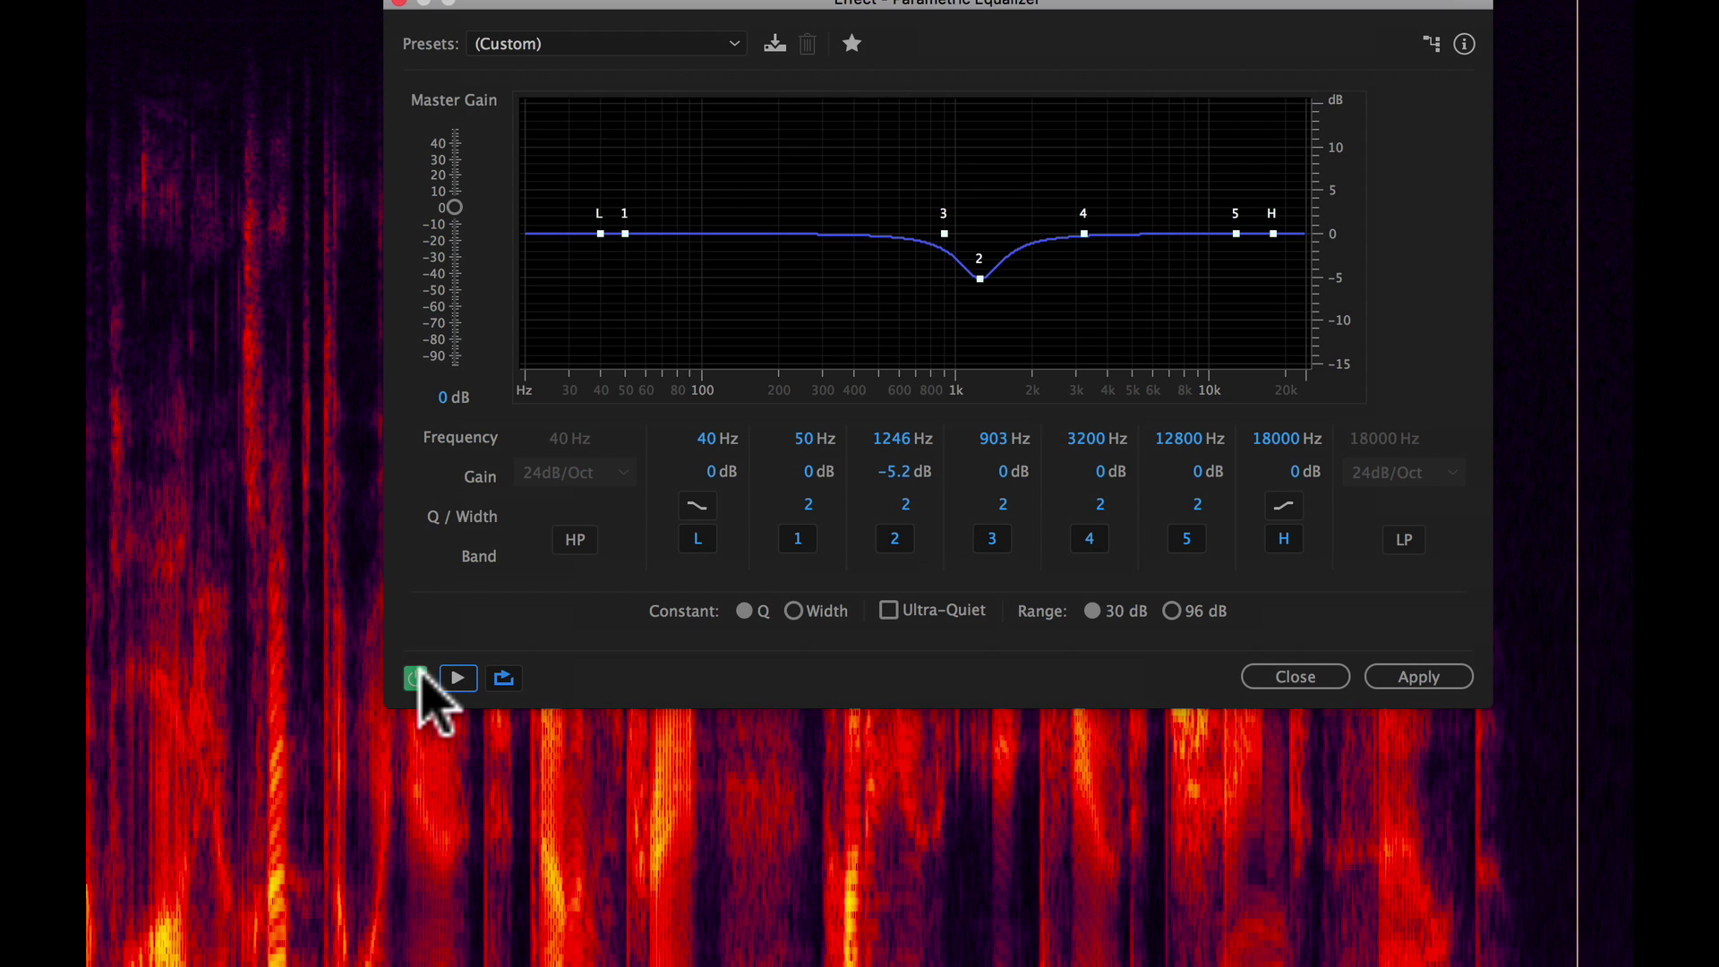
{"action": "left_click", "coordinate": [414, 677]}
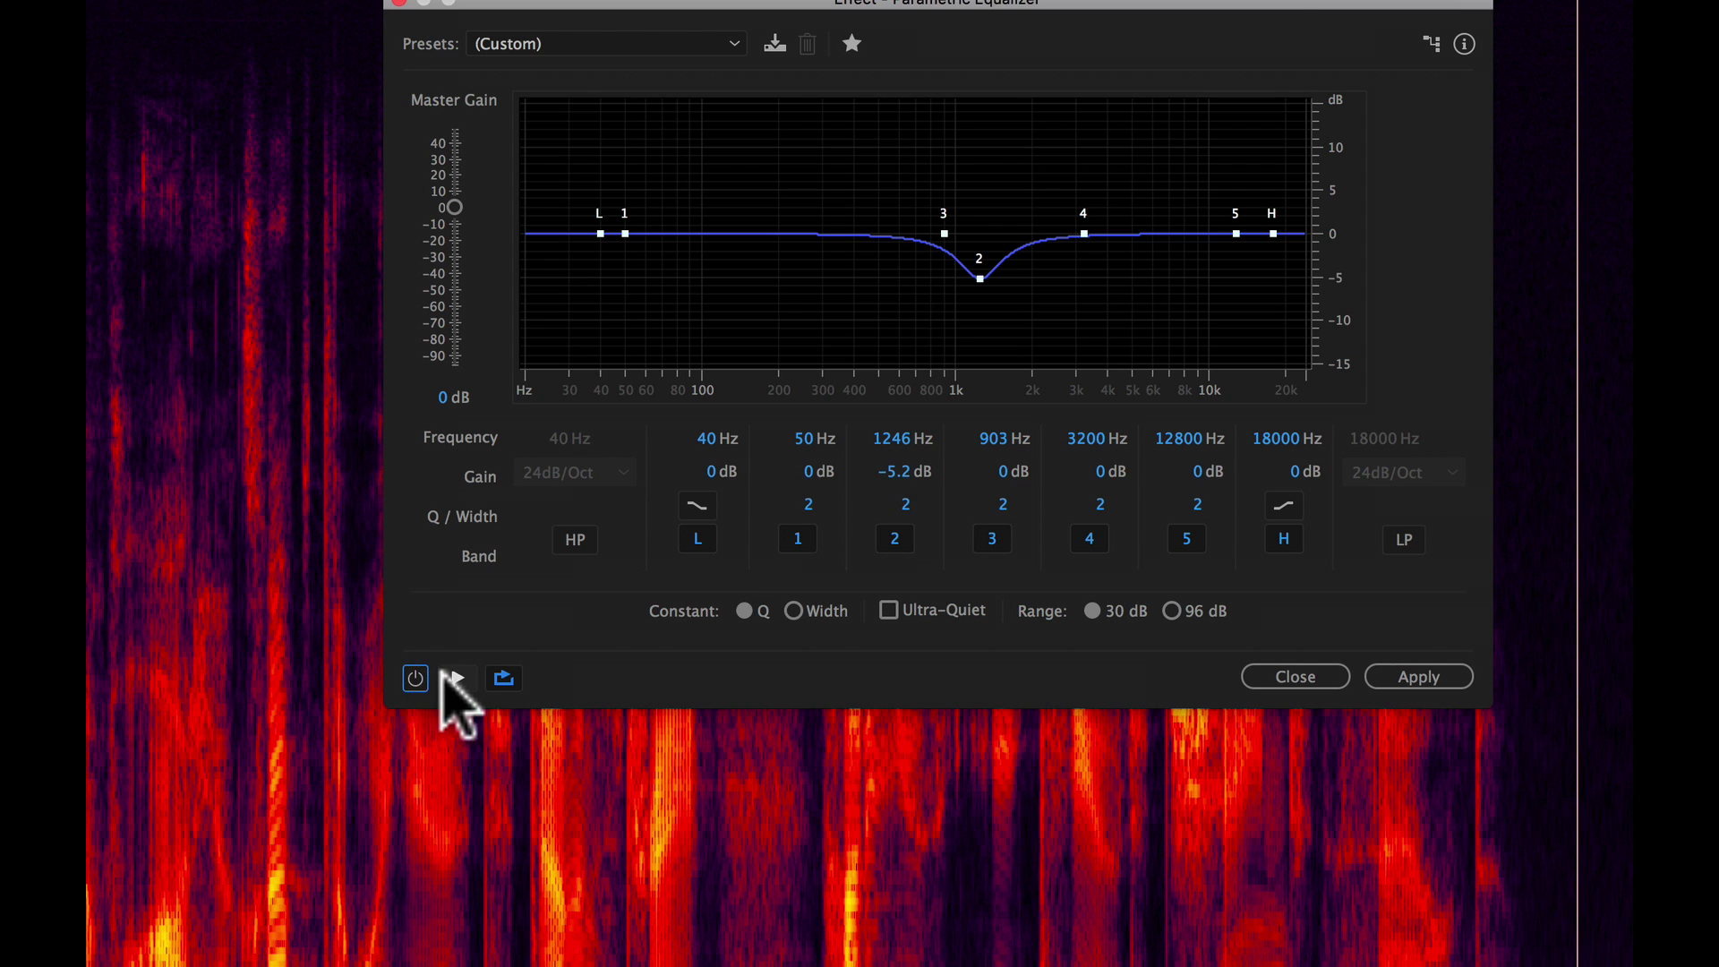
{"action": "left_click", "coordinate": [455, 677]}
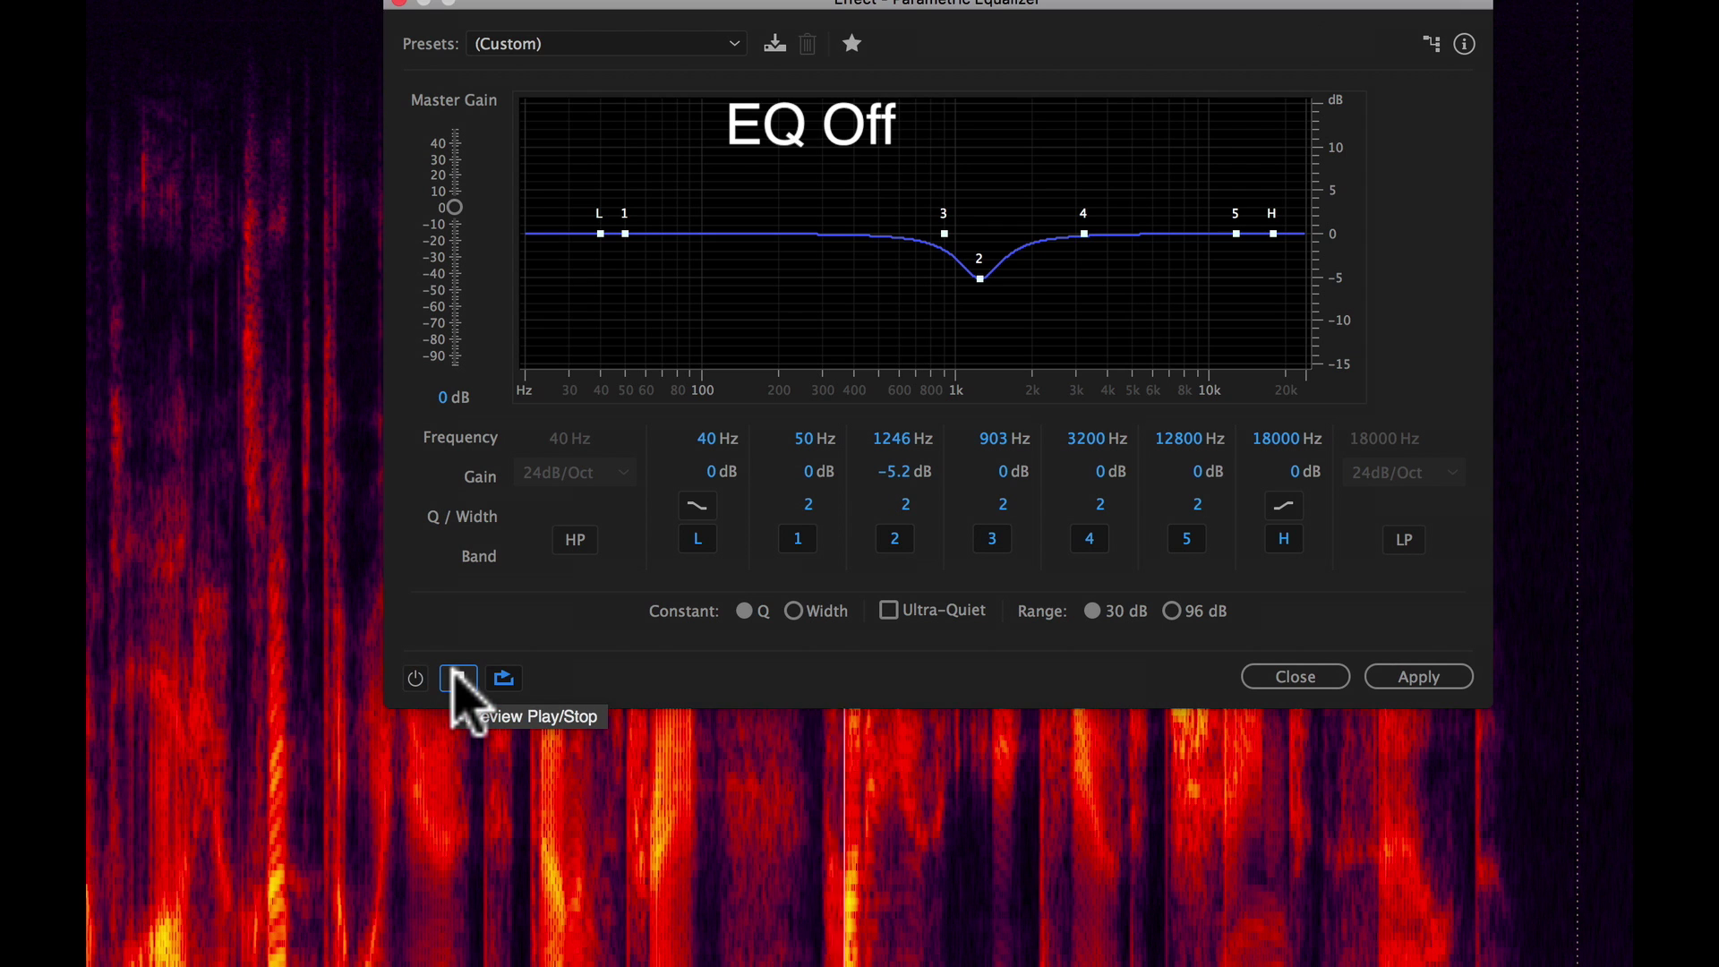
{"action": "left_click", "coordinate": [457, 677]}
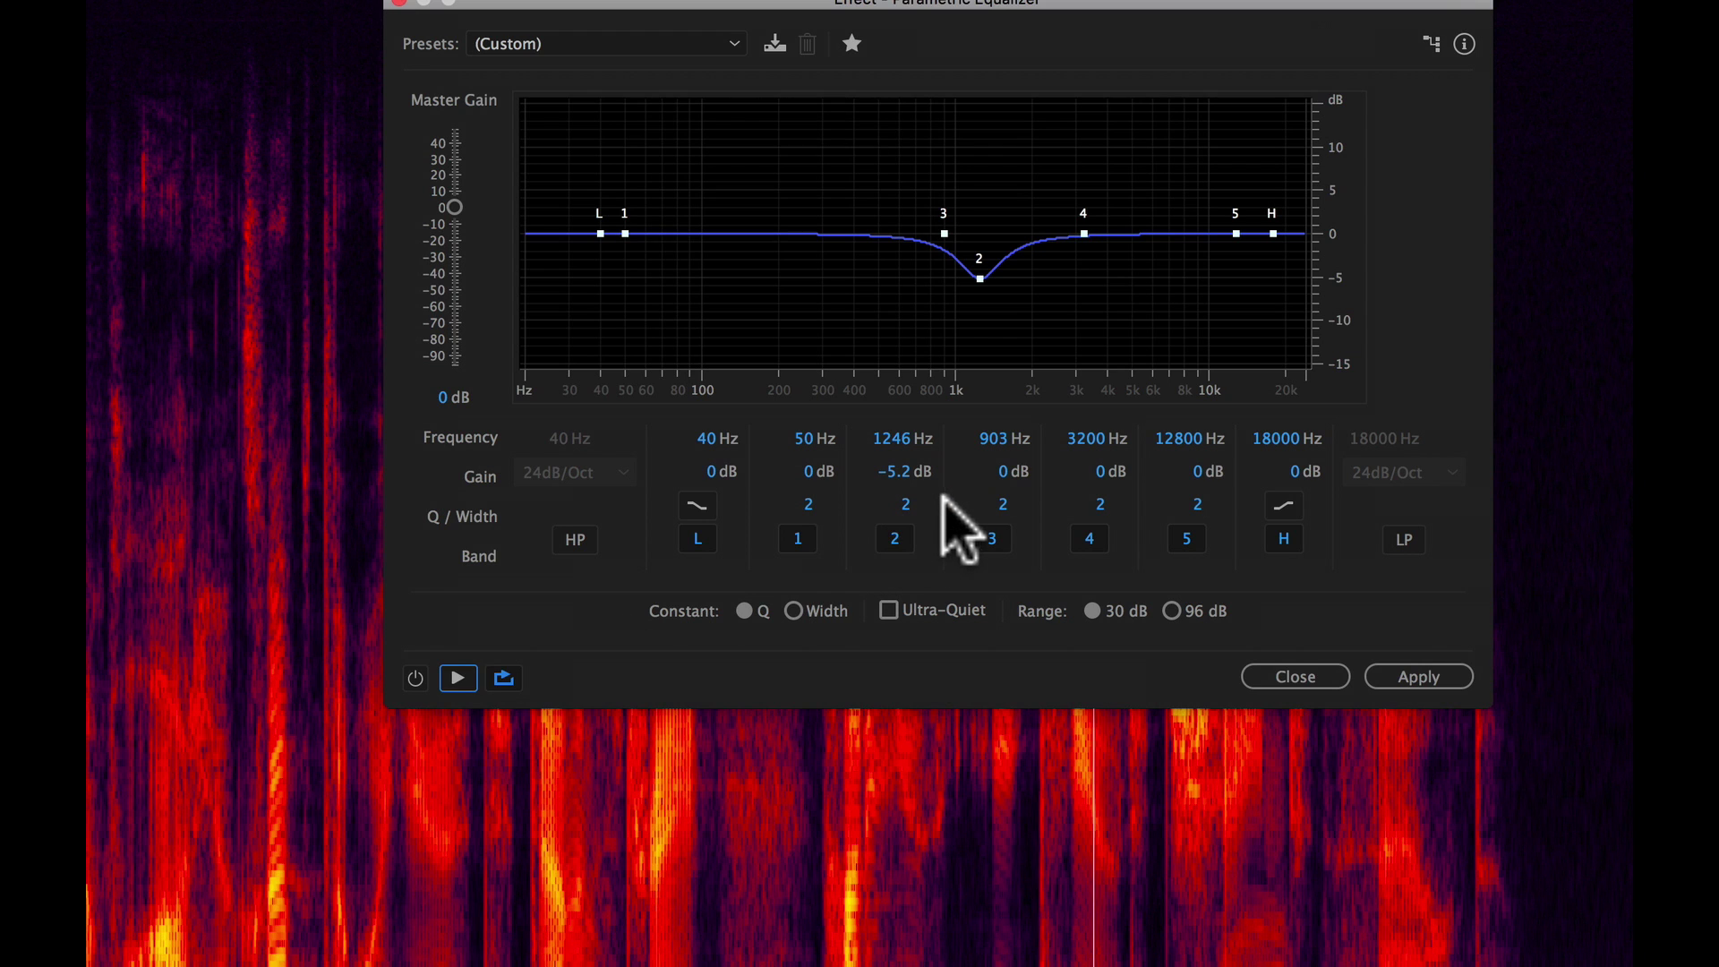
Try band 2 gains of -3.4 dB, 12.4 dB and -3.1 dB, and lower its frequency to 977 Hz
{"action": "mouse_move", "coordinate": [892, 488]}
{"action": "left_mouse_down"}
{"action": "mouse_move", "coordinate": [871, 475]}
{"action": "mouse_move", "coordinate": [918, 481]}
{"action": "left_mouse_up"}
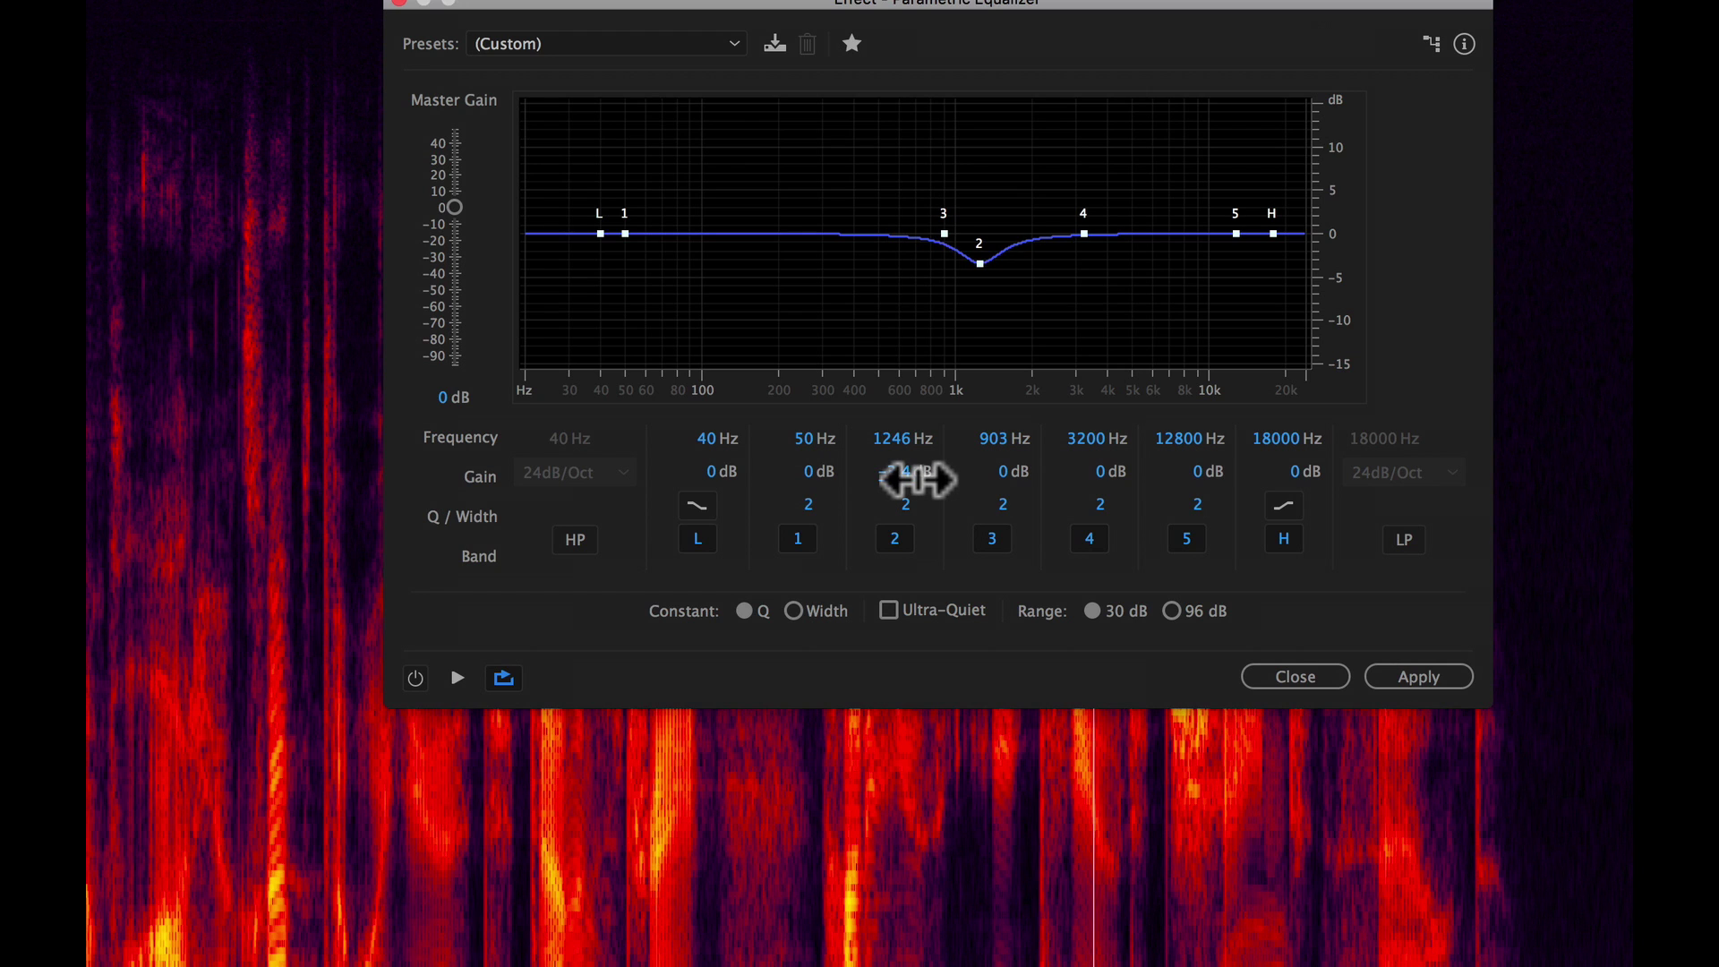
{"action": "mouse_move", "coordinate": [905, 480]}
{"action": "left_mouse_down"}
{"action": "mouse_move", "coordinate": [922, 477]}
{"action": "mouse_move", "coordinate": [904, 475]}
{"action": "left_mouse_up"}
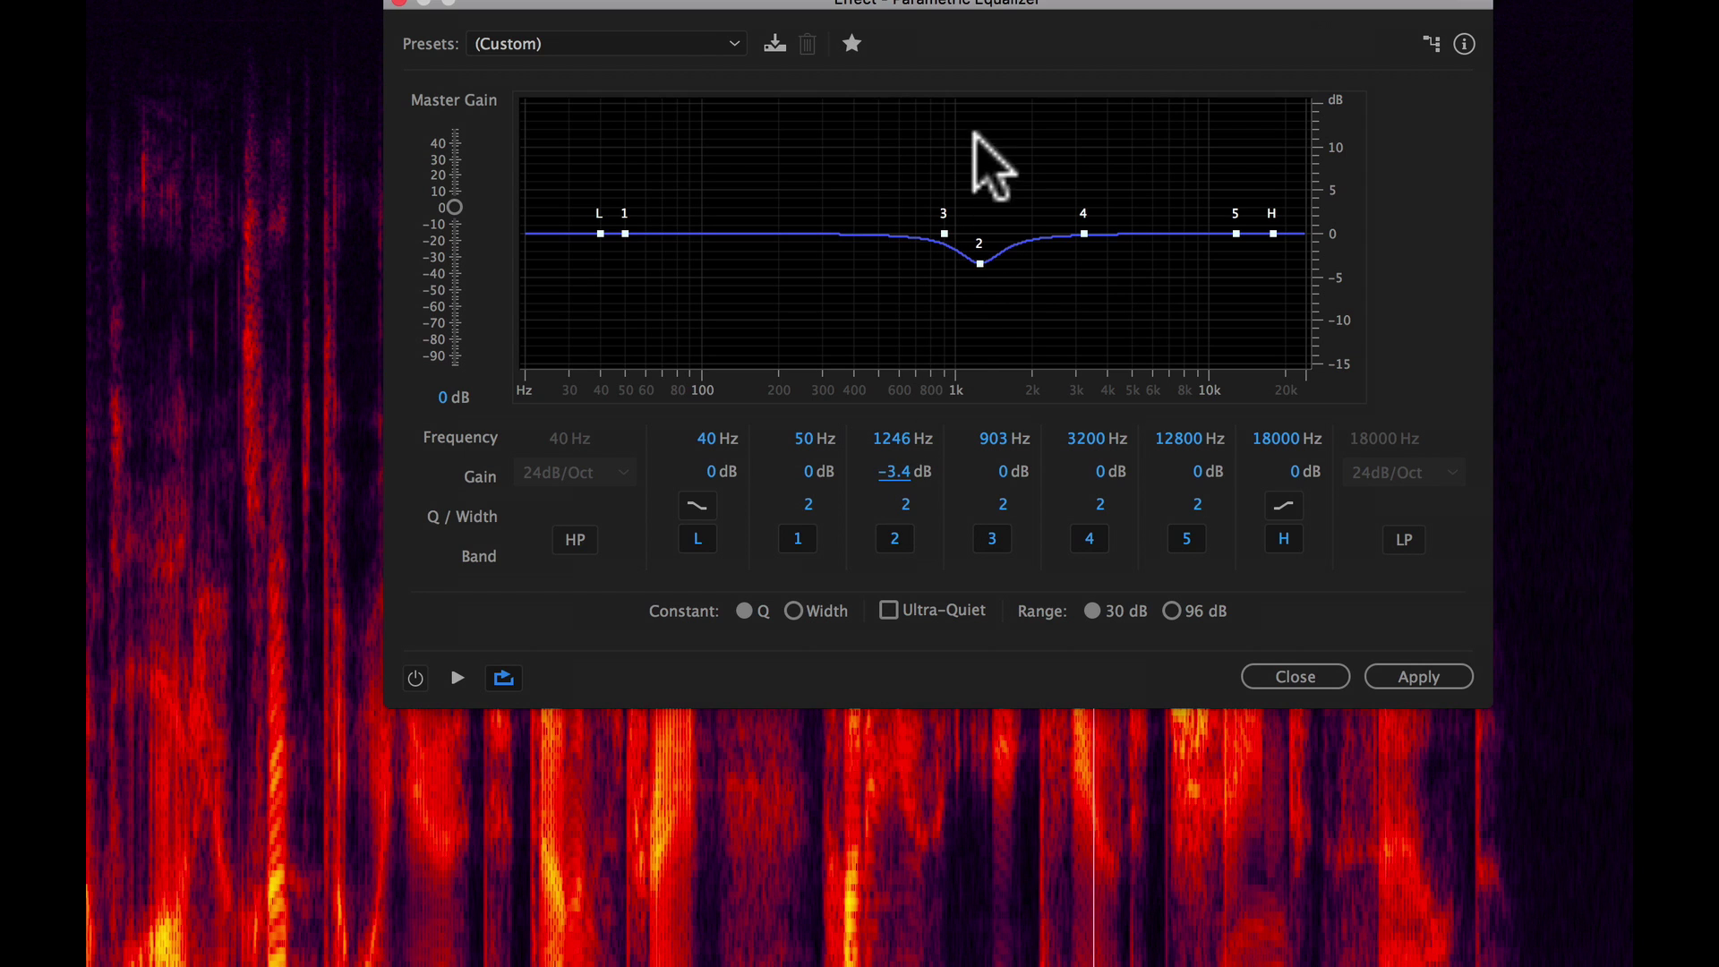
{"action": "left_click_drag", "start_coordinate": [895, 472], "coordinate": [1129, 481]}
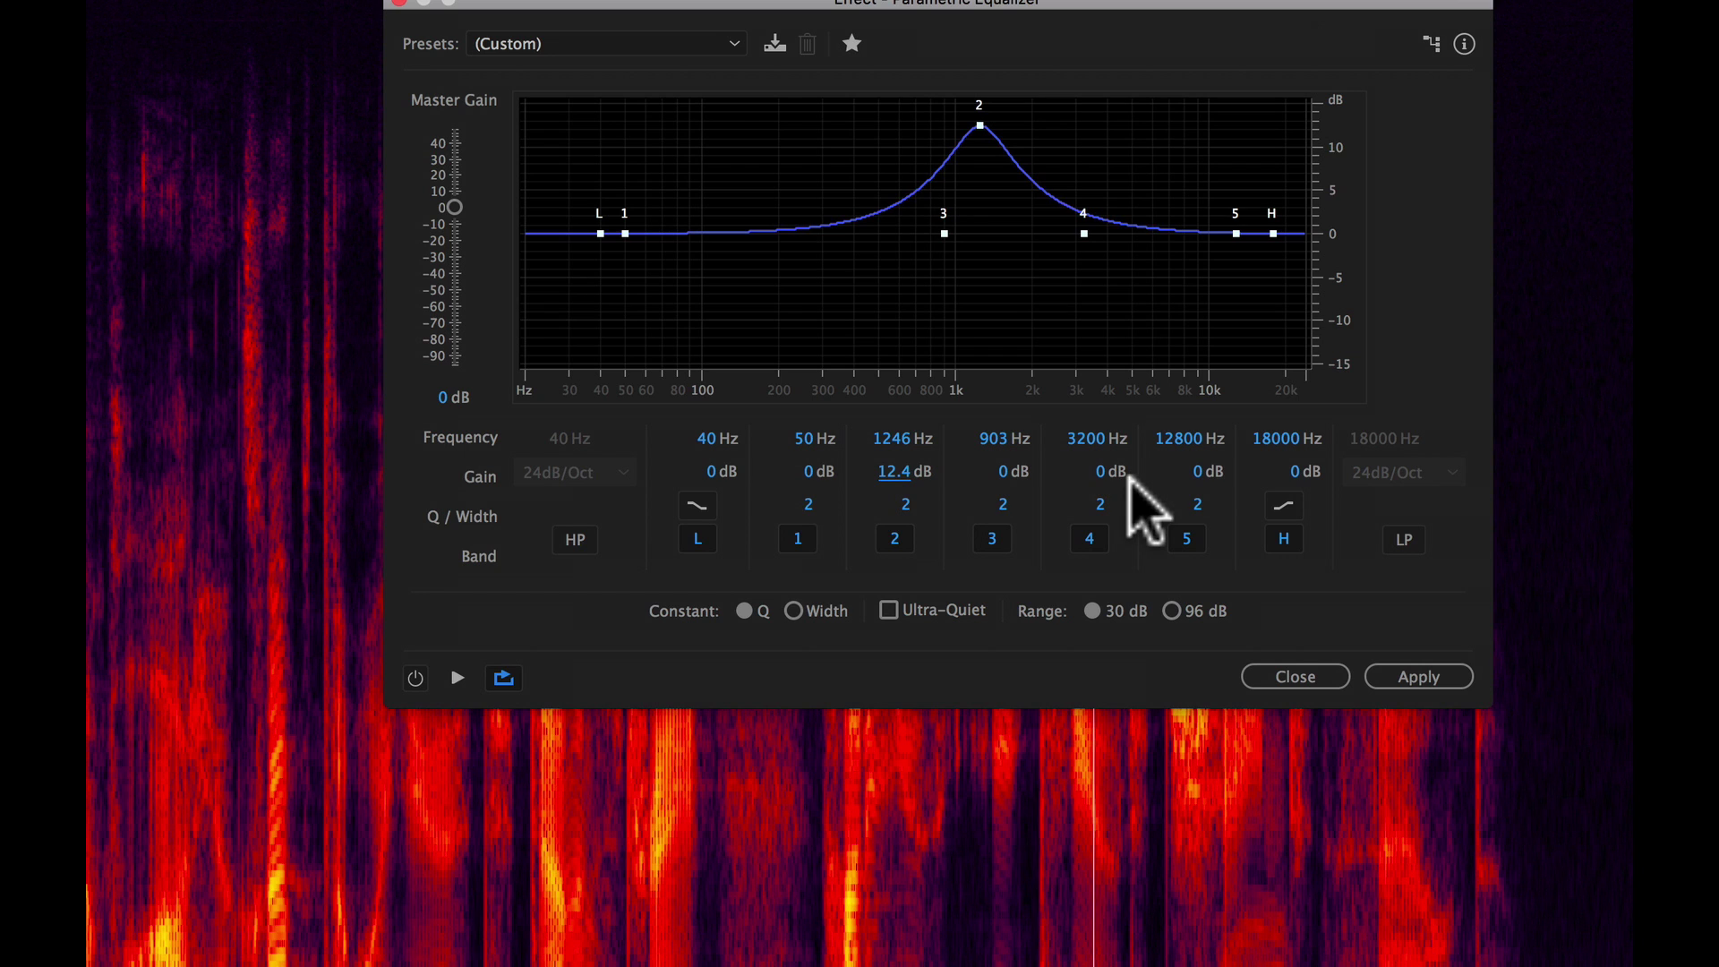
{"action": "left_click_drag", "start_coordinate": [898, 474], "coordinate": [688, 471]}
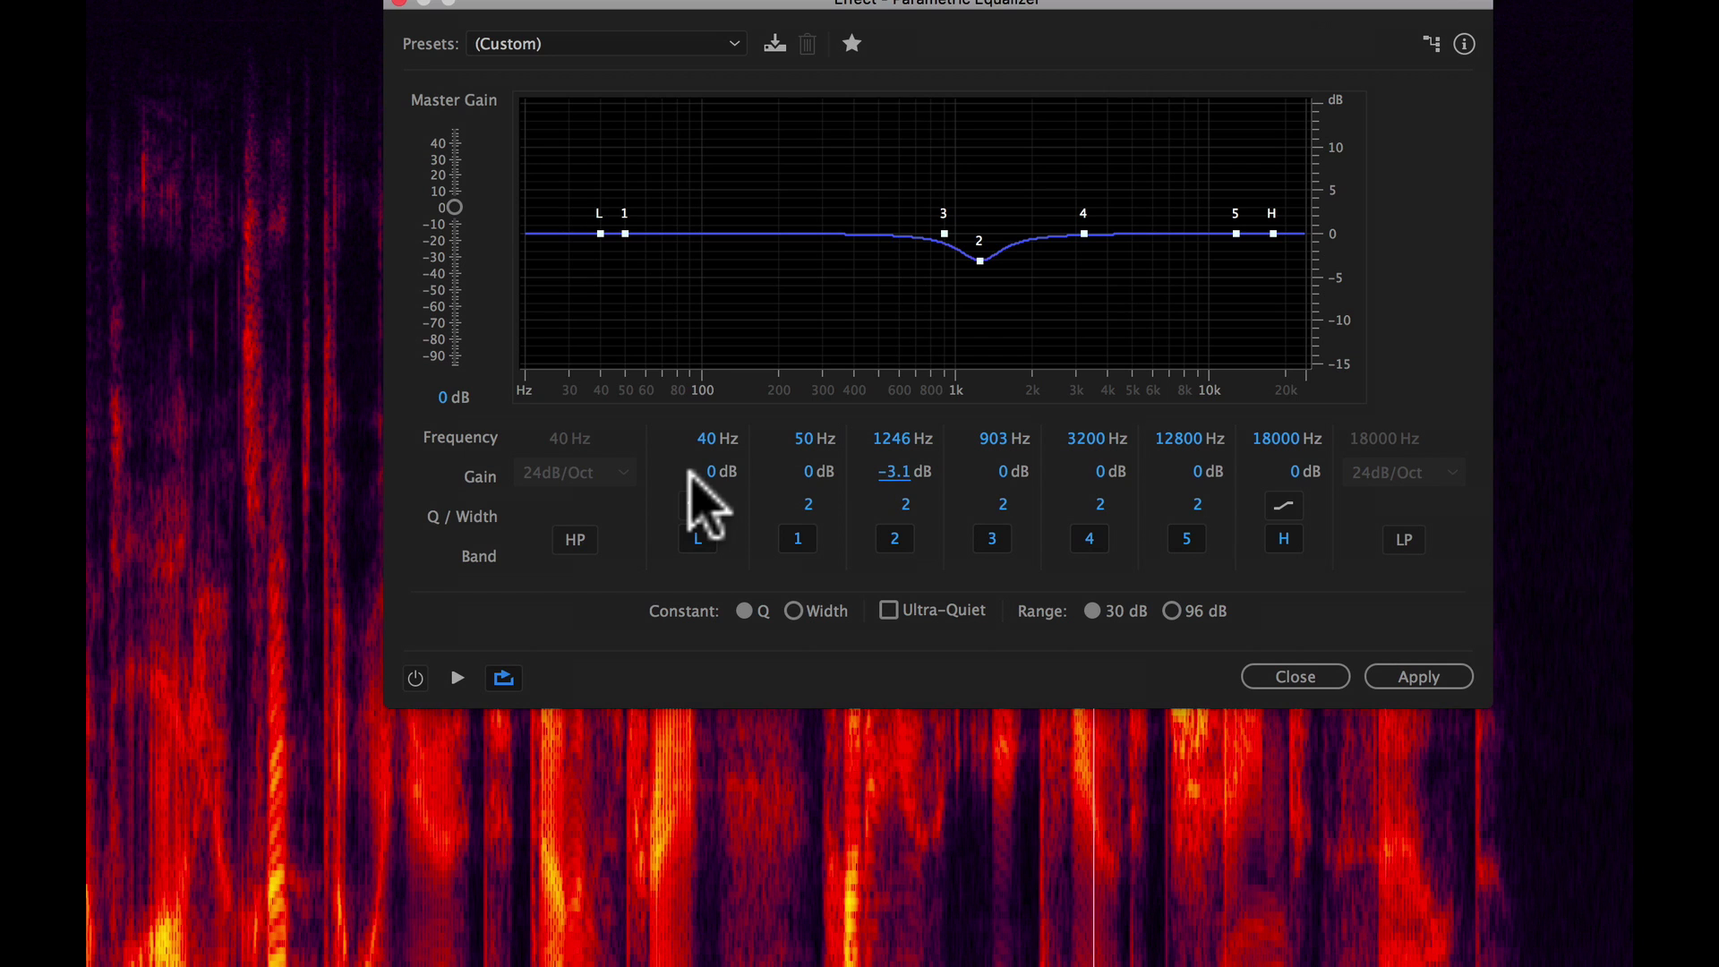
{"action": "left_click_drag", "start_coordinate": [902, 445], "coordinate": [887, 445]}
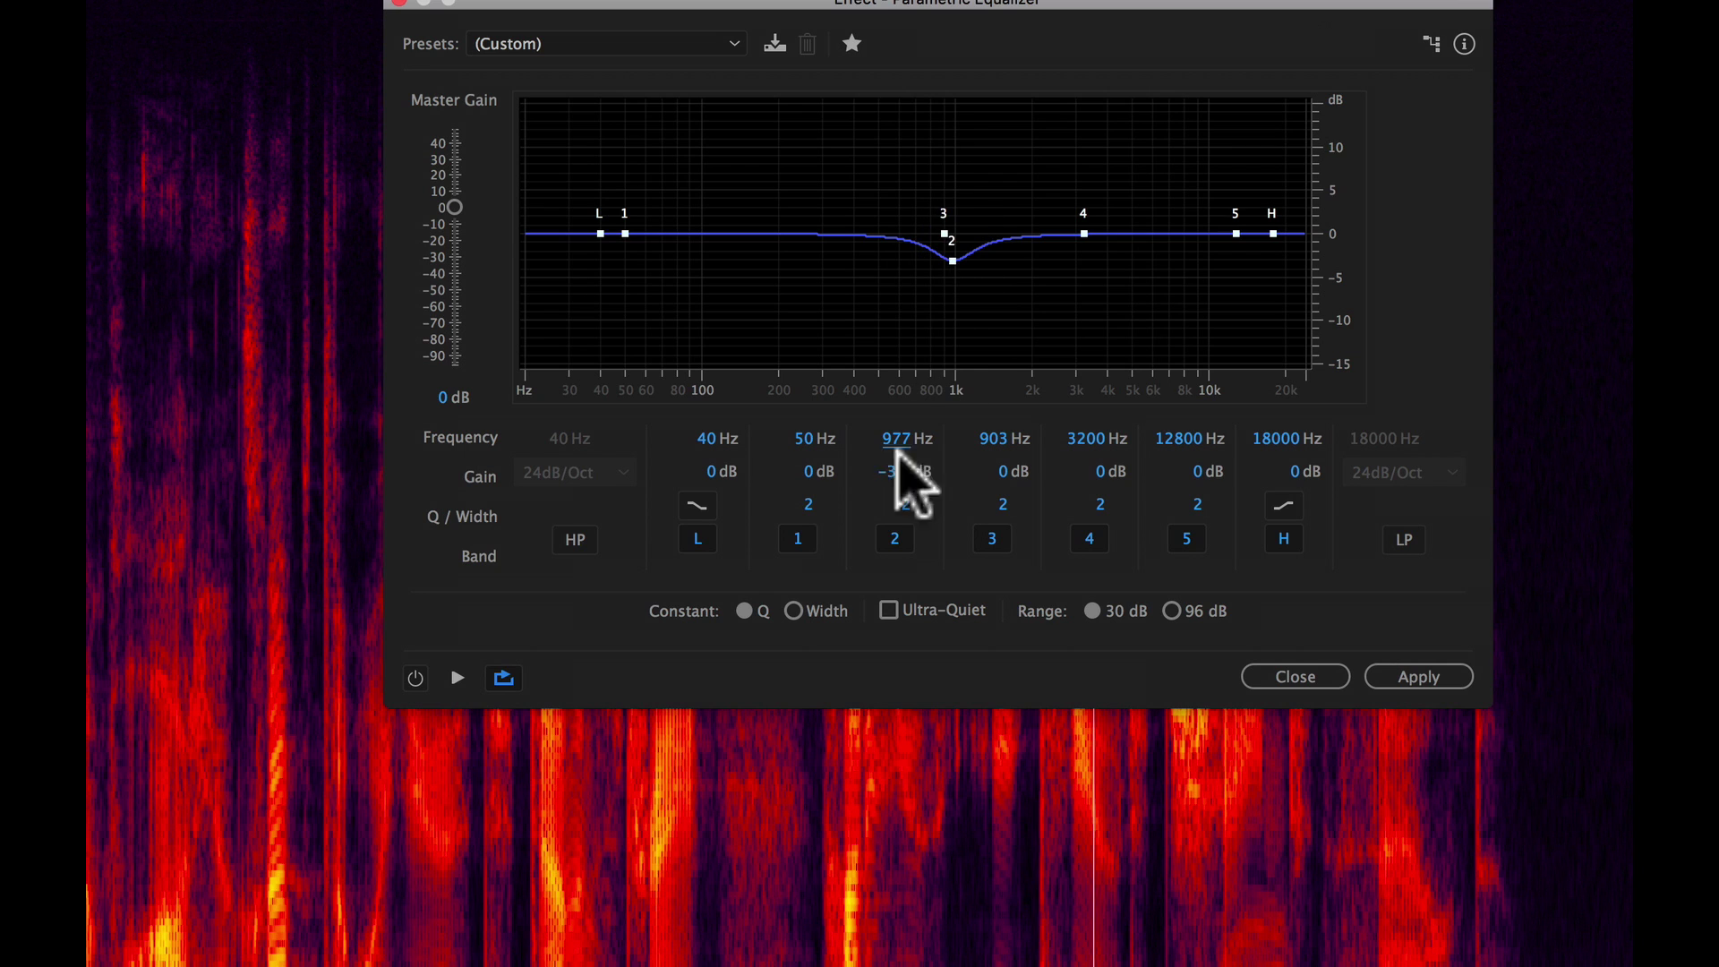
Cut band 2 to -13.2 dB at 1038 Hz and preview the clip with the equalizer enabled
{"action": "left_click_drag", "start_coordinate": [894, 477], "coordinate": [741, 464]}
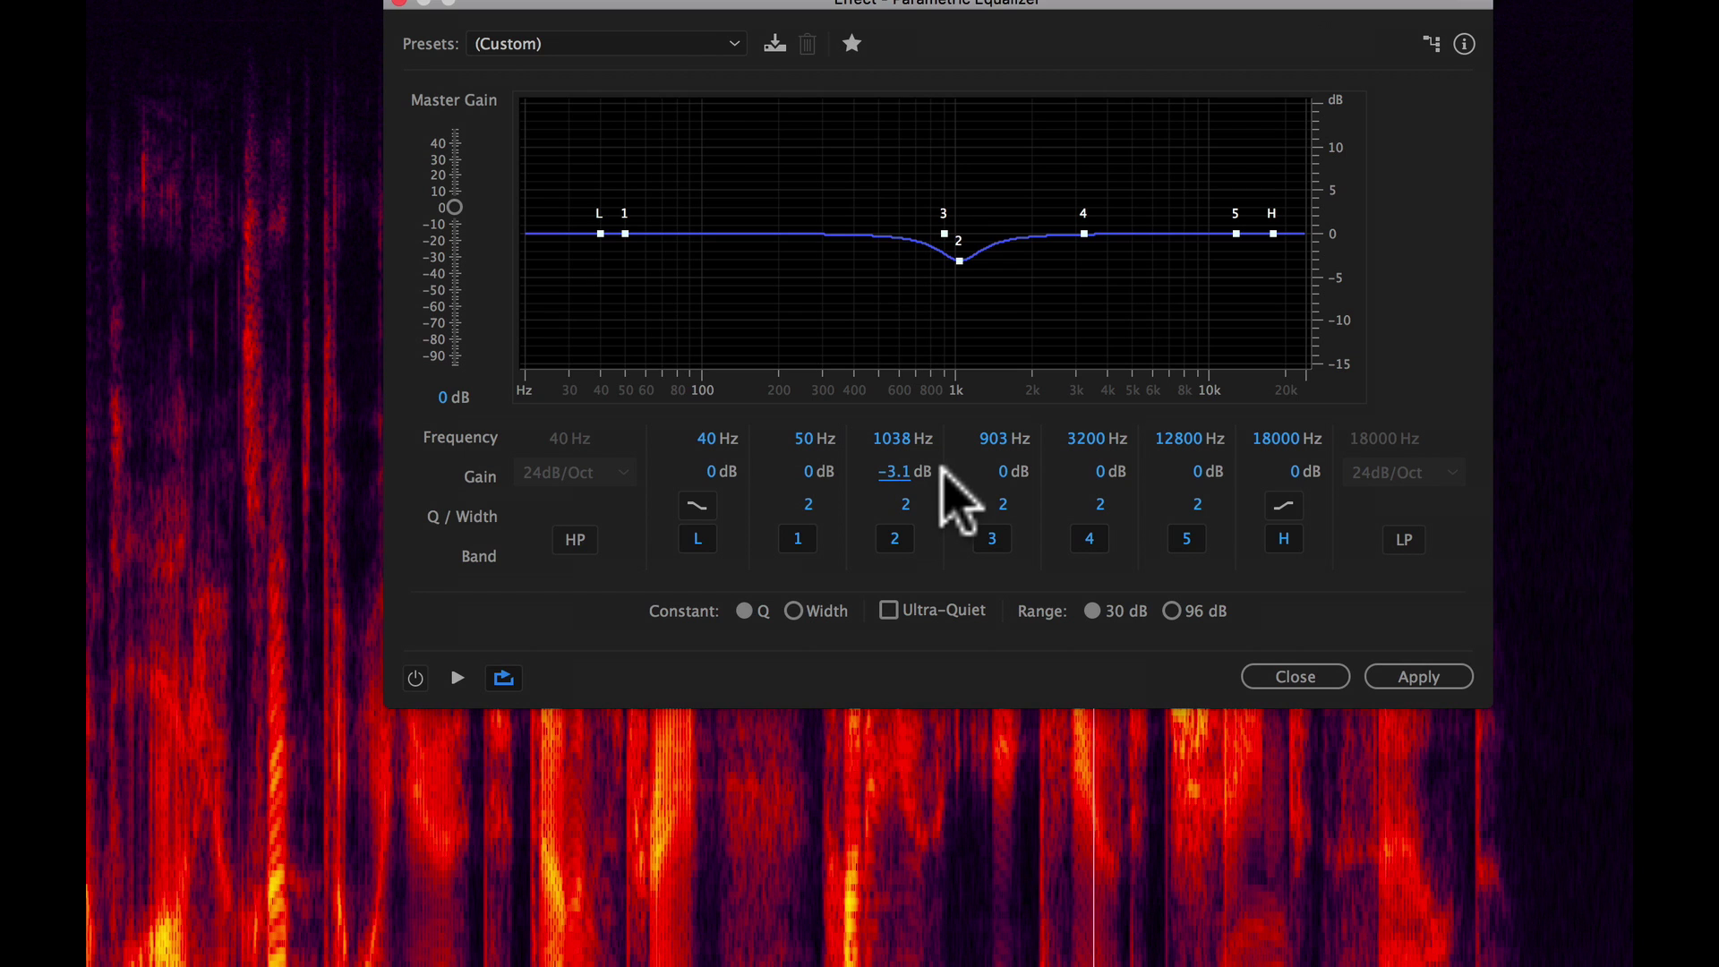
{"action": "left_click_drag", "start_coordinate": [901, 473], "coordinate": [751, 461]}
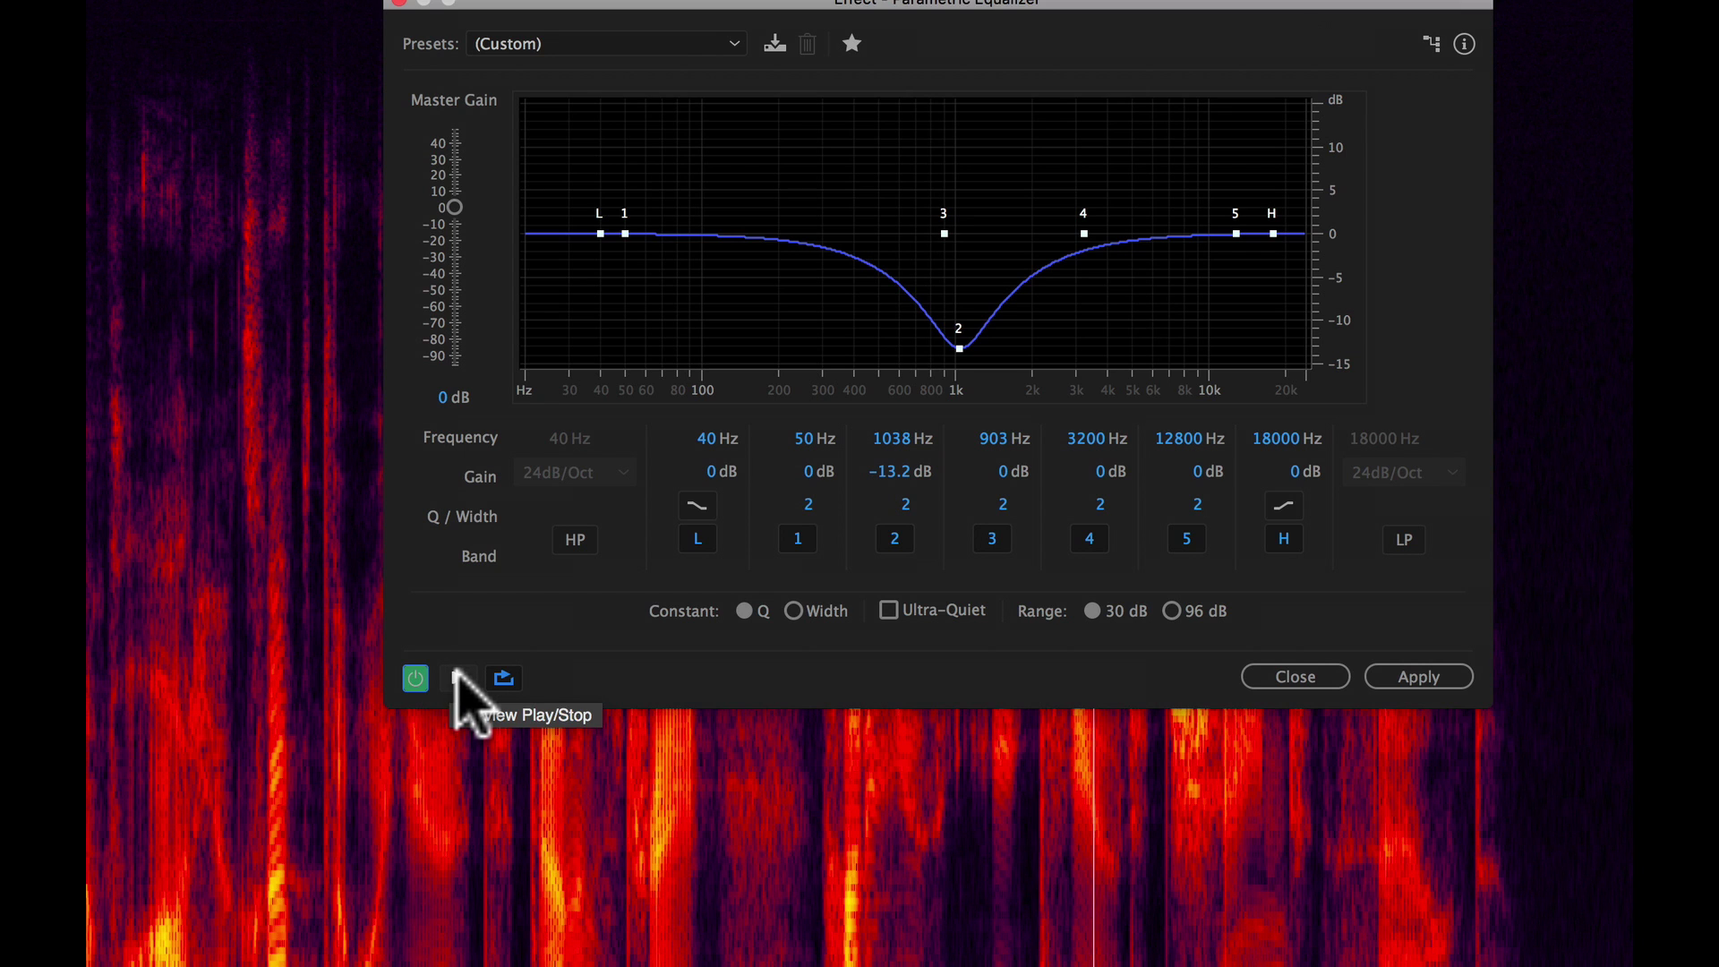
{"action": "left_click", "coordinate": [461, 689]}
With the low shelf disabled, boost band 1 by 7.6 dB at 65 Hz and band 2 by 10.5 dB at 1654 Hz
{"action": "left_click_drag", "start_coordinate": [902, 438], "coordinate": [1064, 462]}
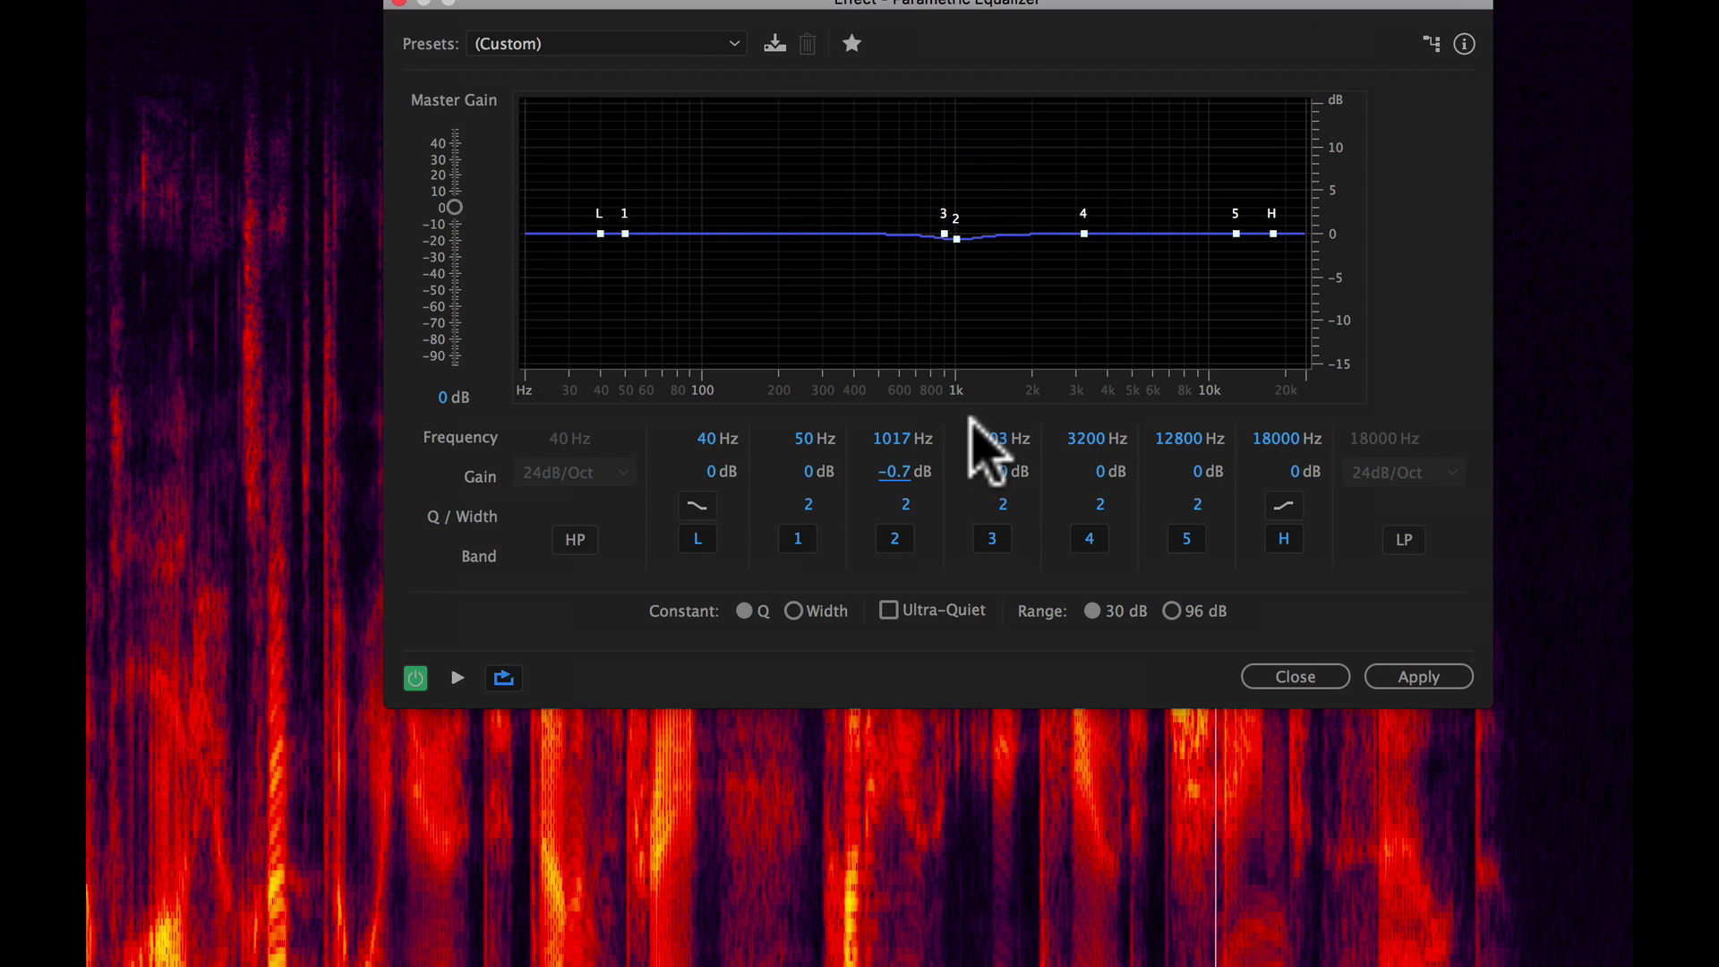
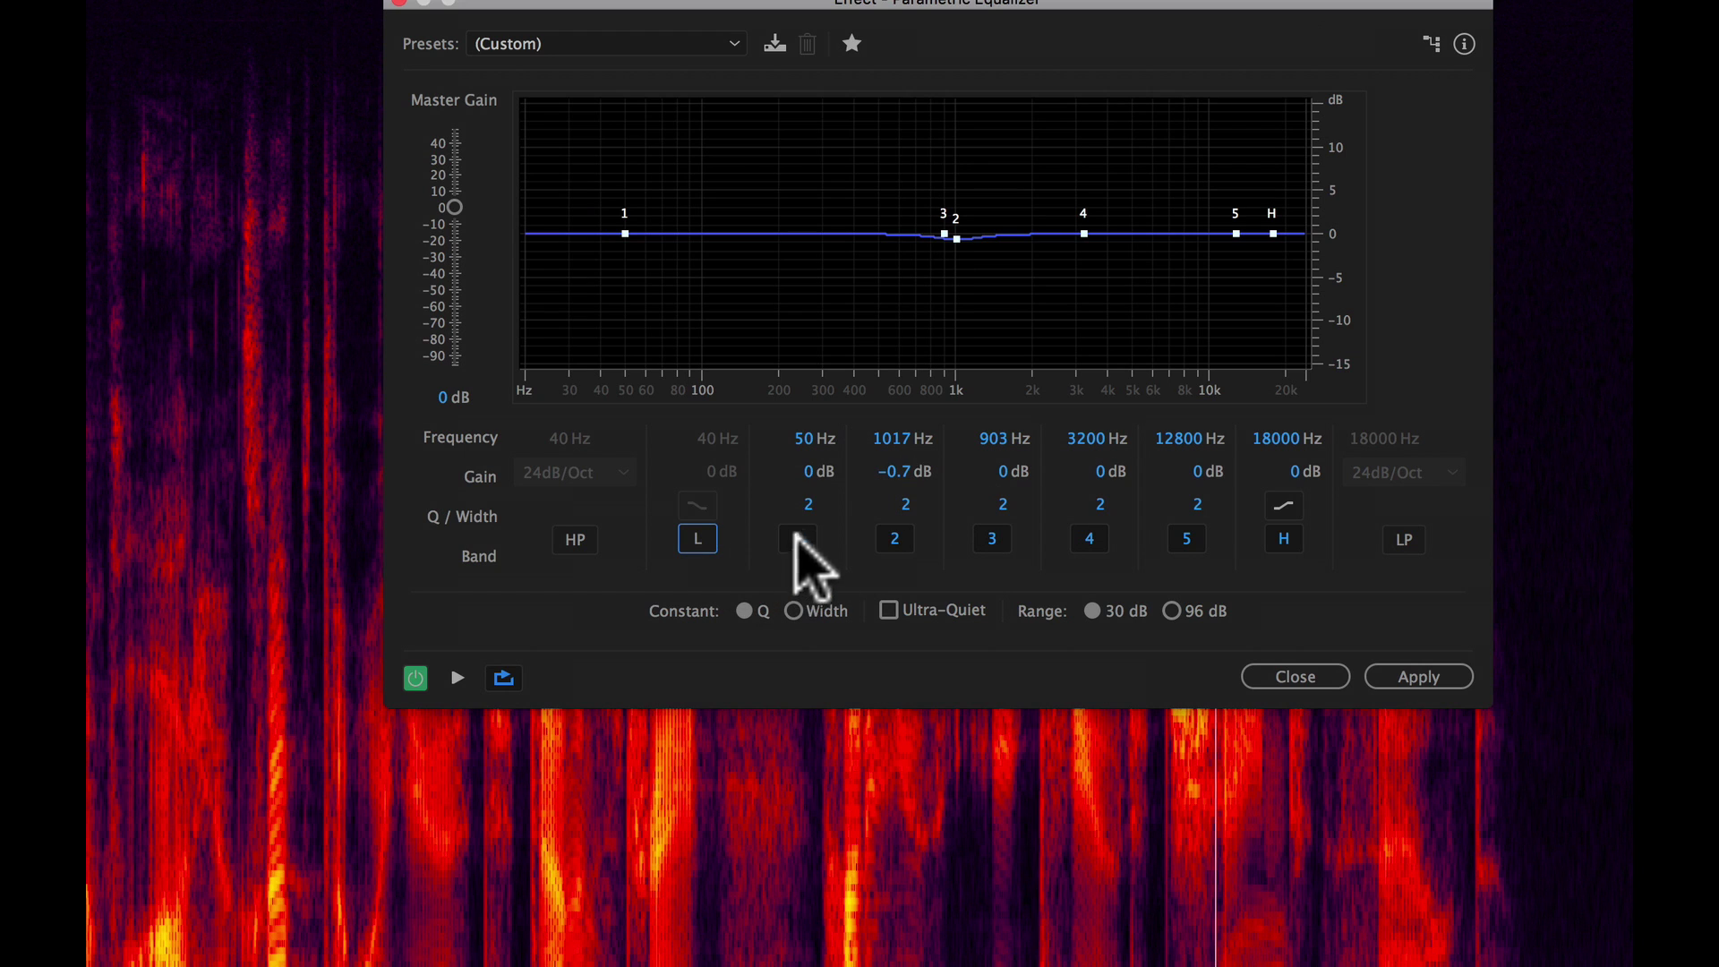
{"action": "left_click_drag", "start_coordinate": [808, 469], "coordinate": [1088, 488]}
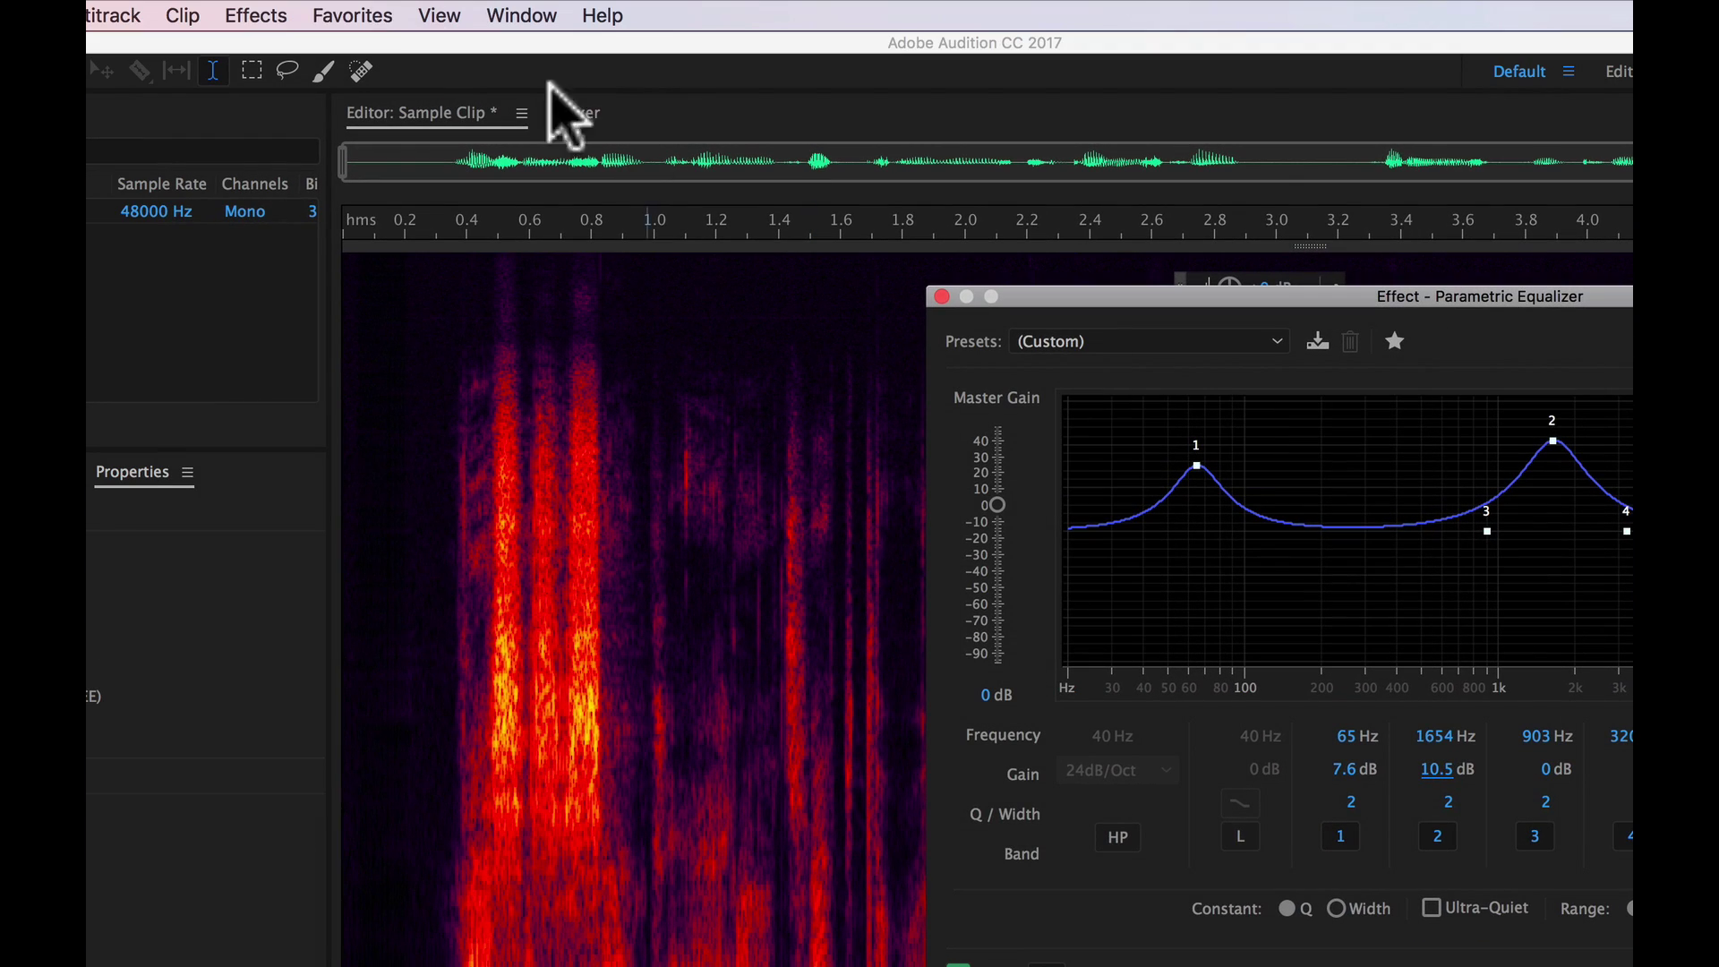
Open the Graphic Equalizer (10 Bands) effect and move its window clear for viewing
{"action": "left_click", "coordinate": [260, 15]}
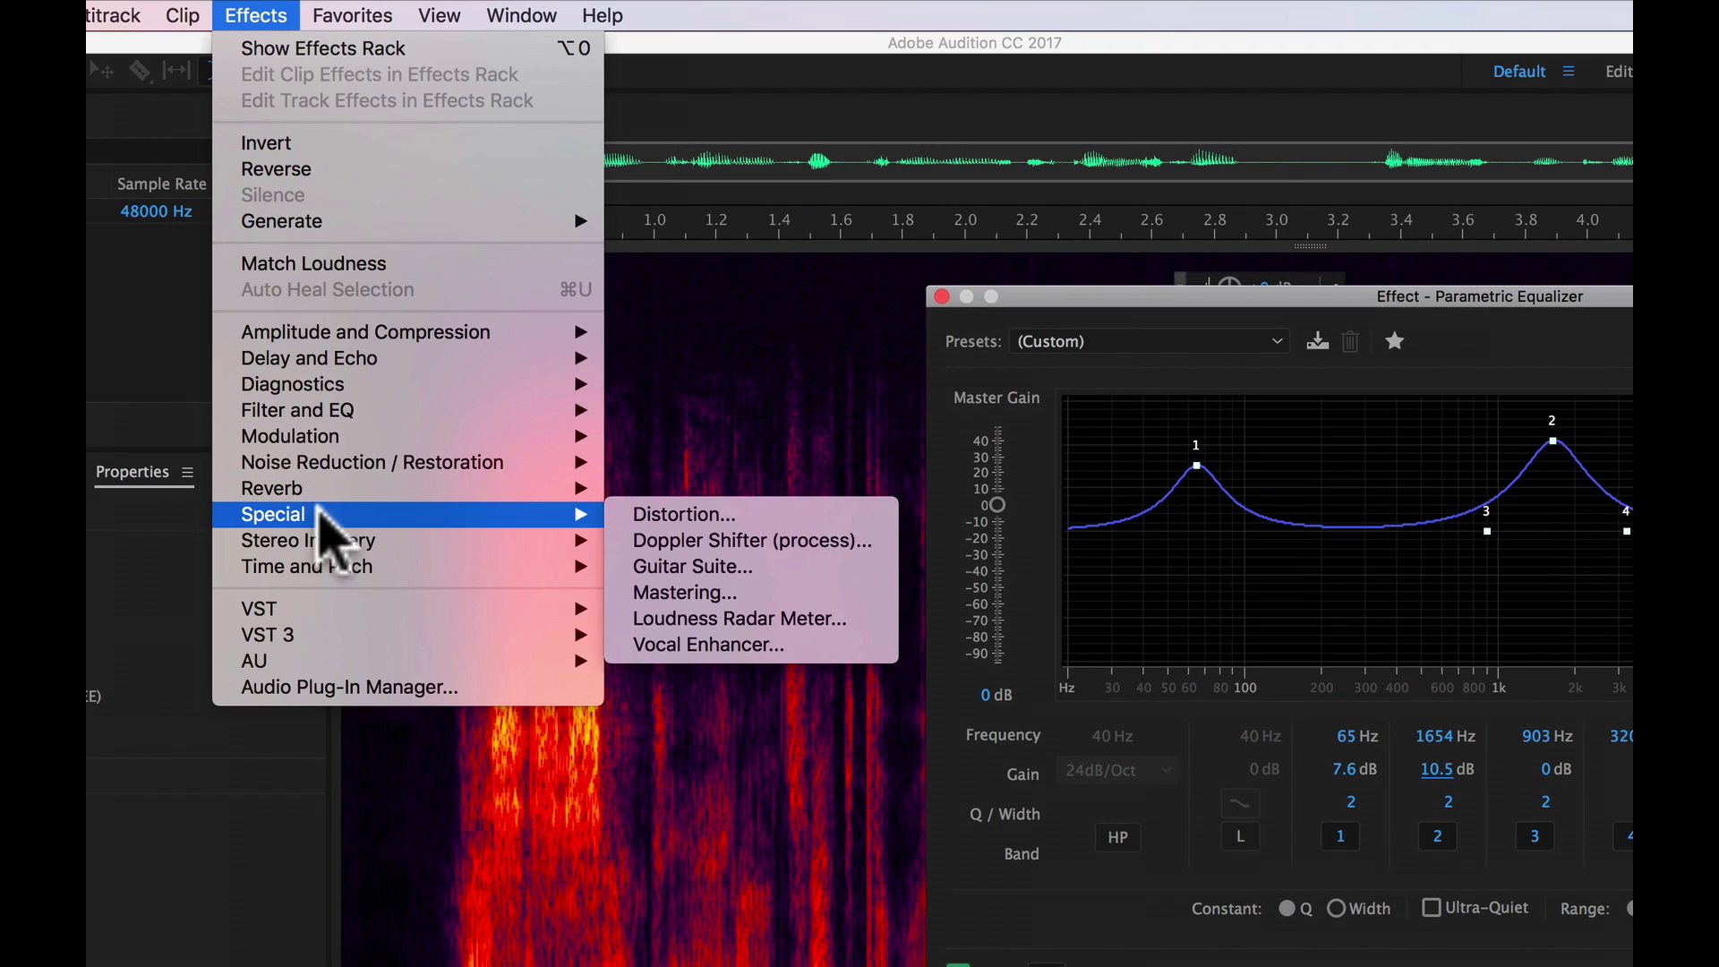
{"action": "mouse_move", "coordinate": [528, 412]}
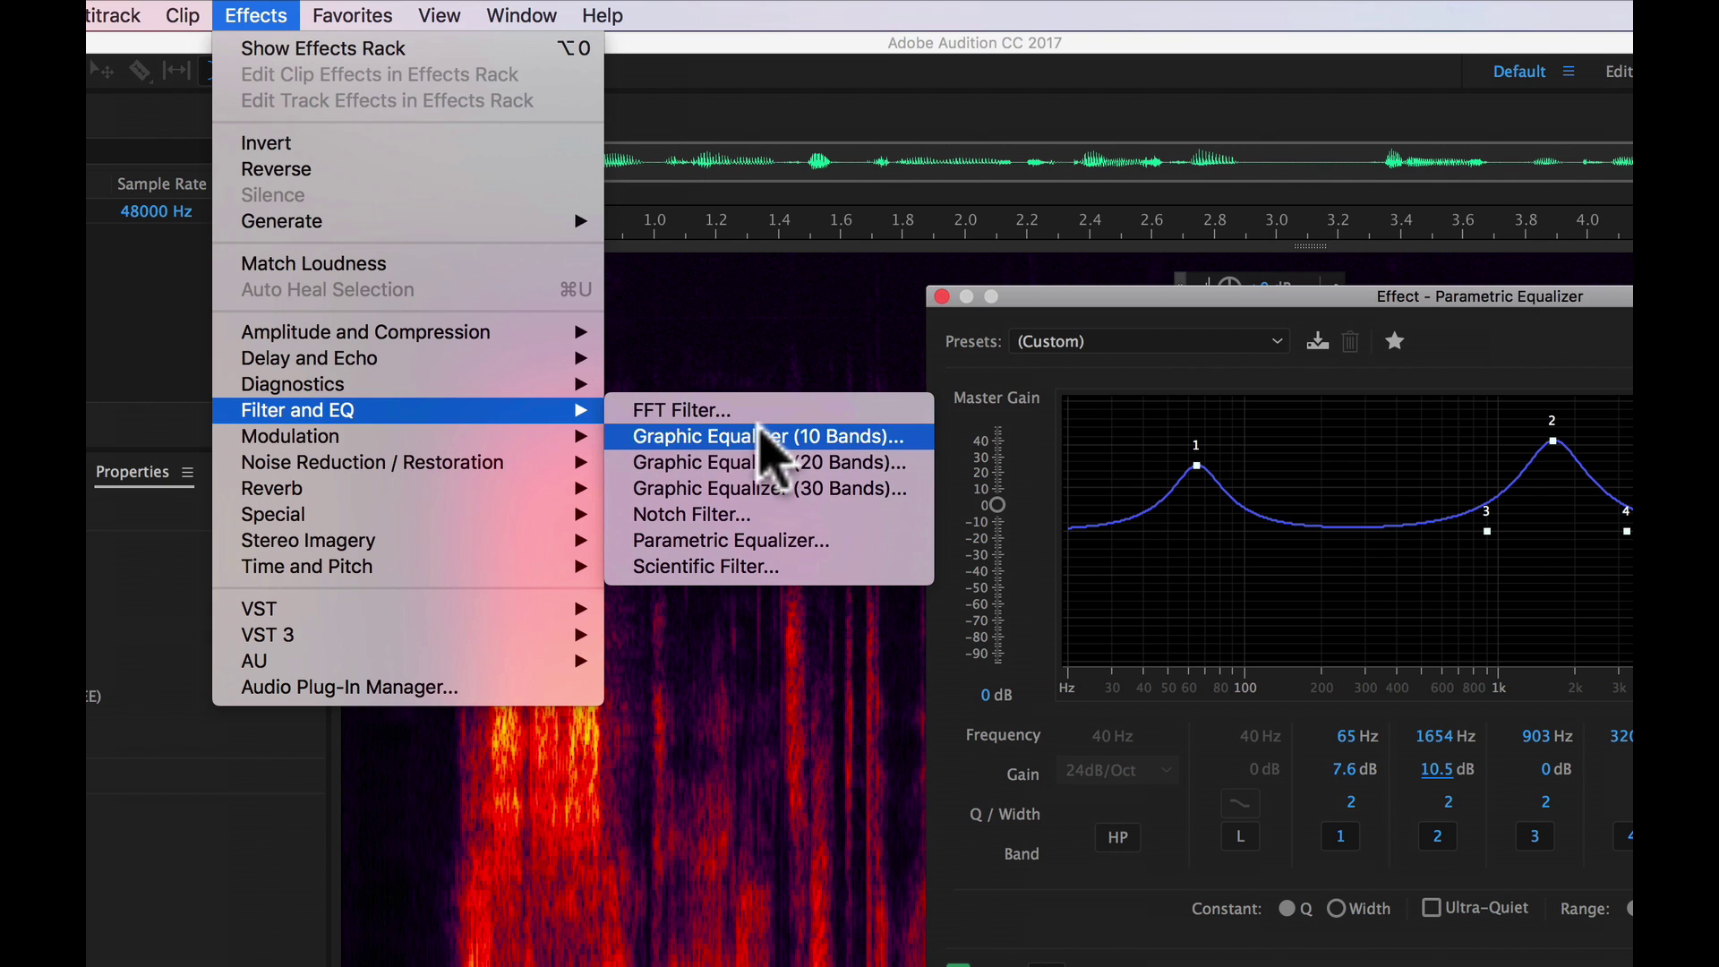
{"action": "left_click", "coordinate": [795, 436]}
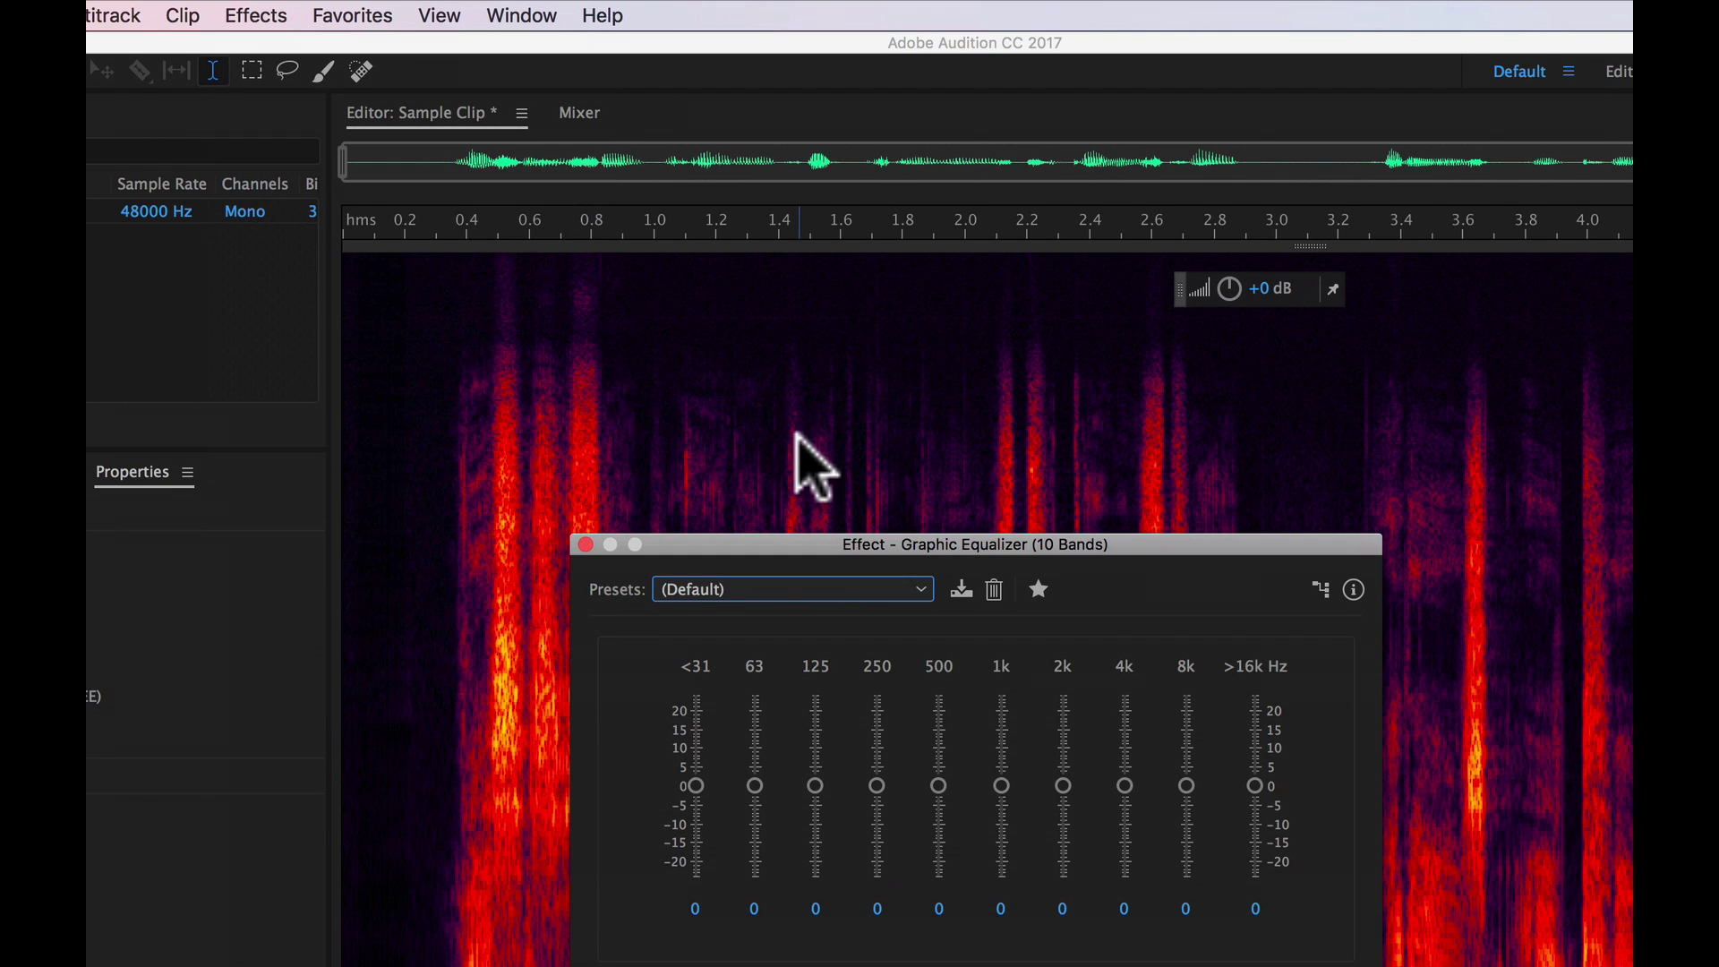
{"action": "left_click_drag", "start_coordinate": [1132, 573], "coordinate": [1476, 333]}
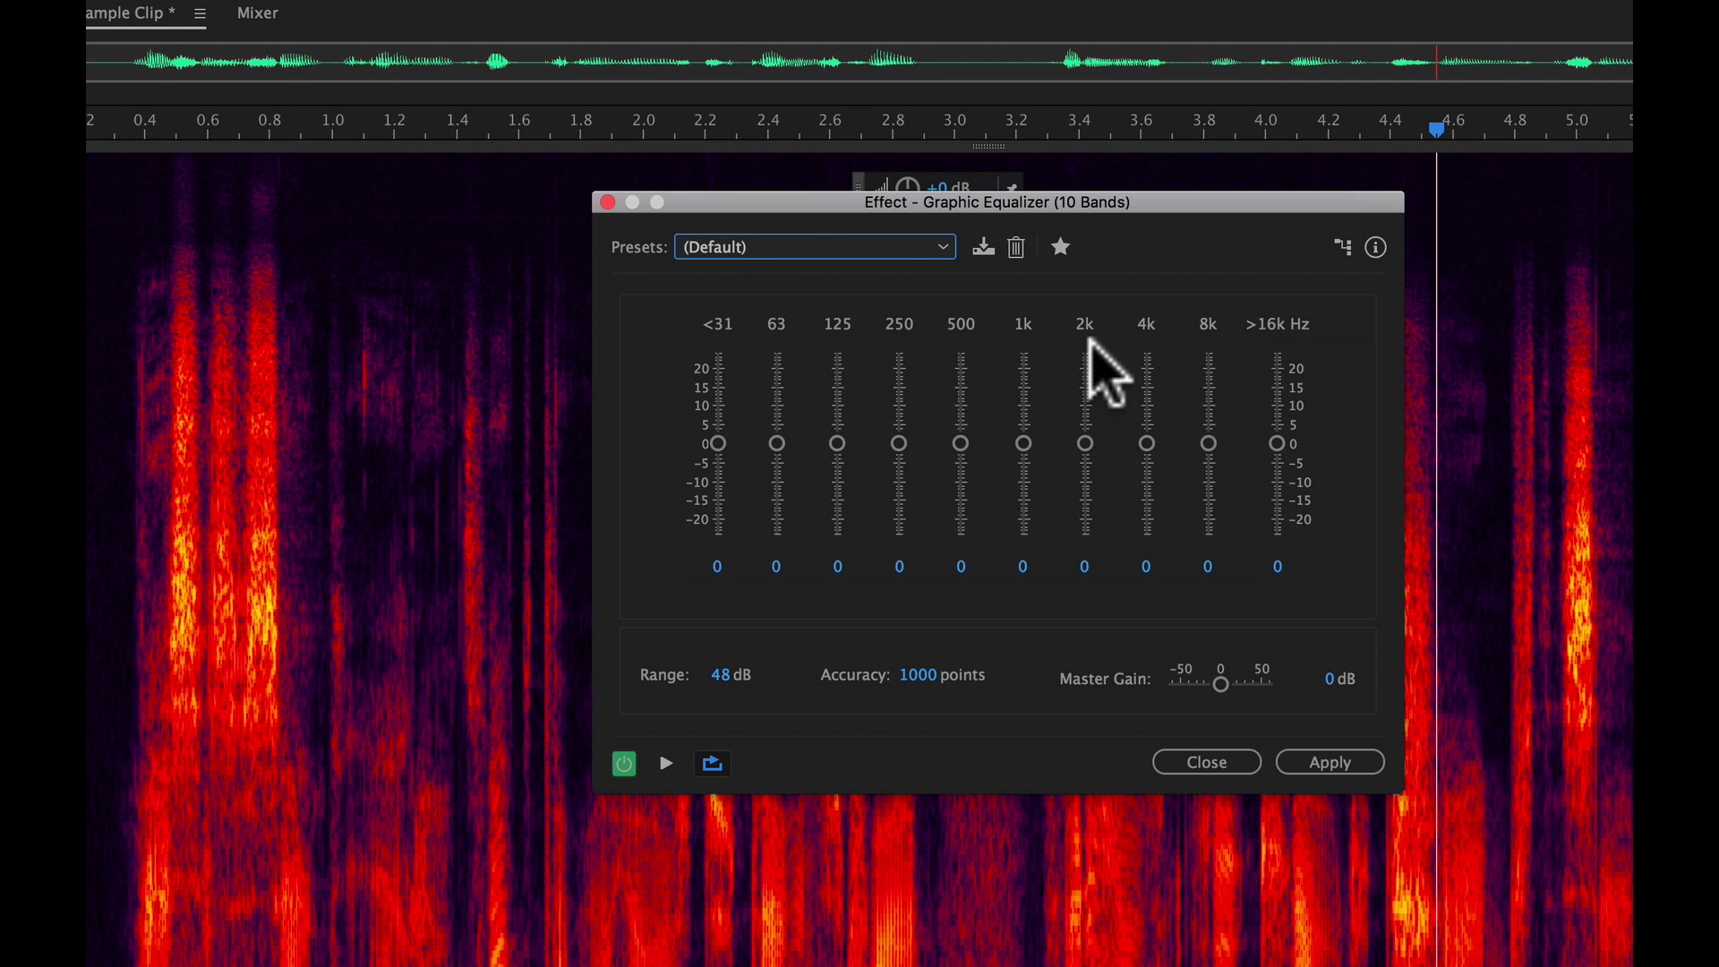
Try the 1965 preset in the graphic equalizer, restore the (Default) preset and close the effect
{"action": "left_click", "coordinate": [937, 248]}
{"action": "left_click", "coordinate": [886, 299]}
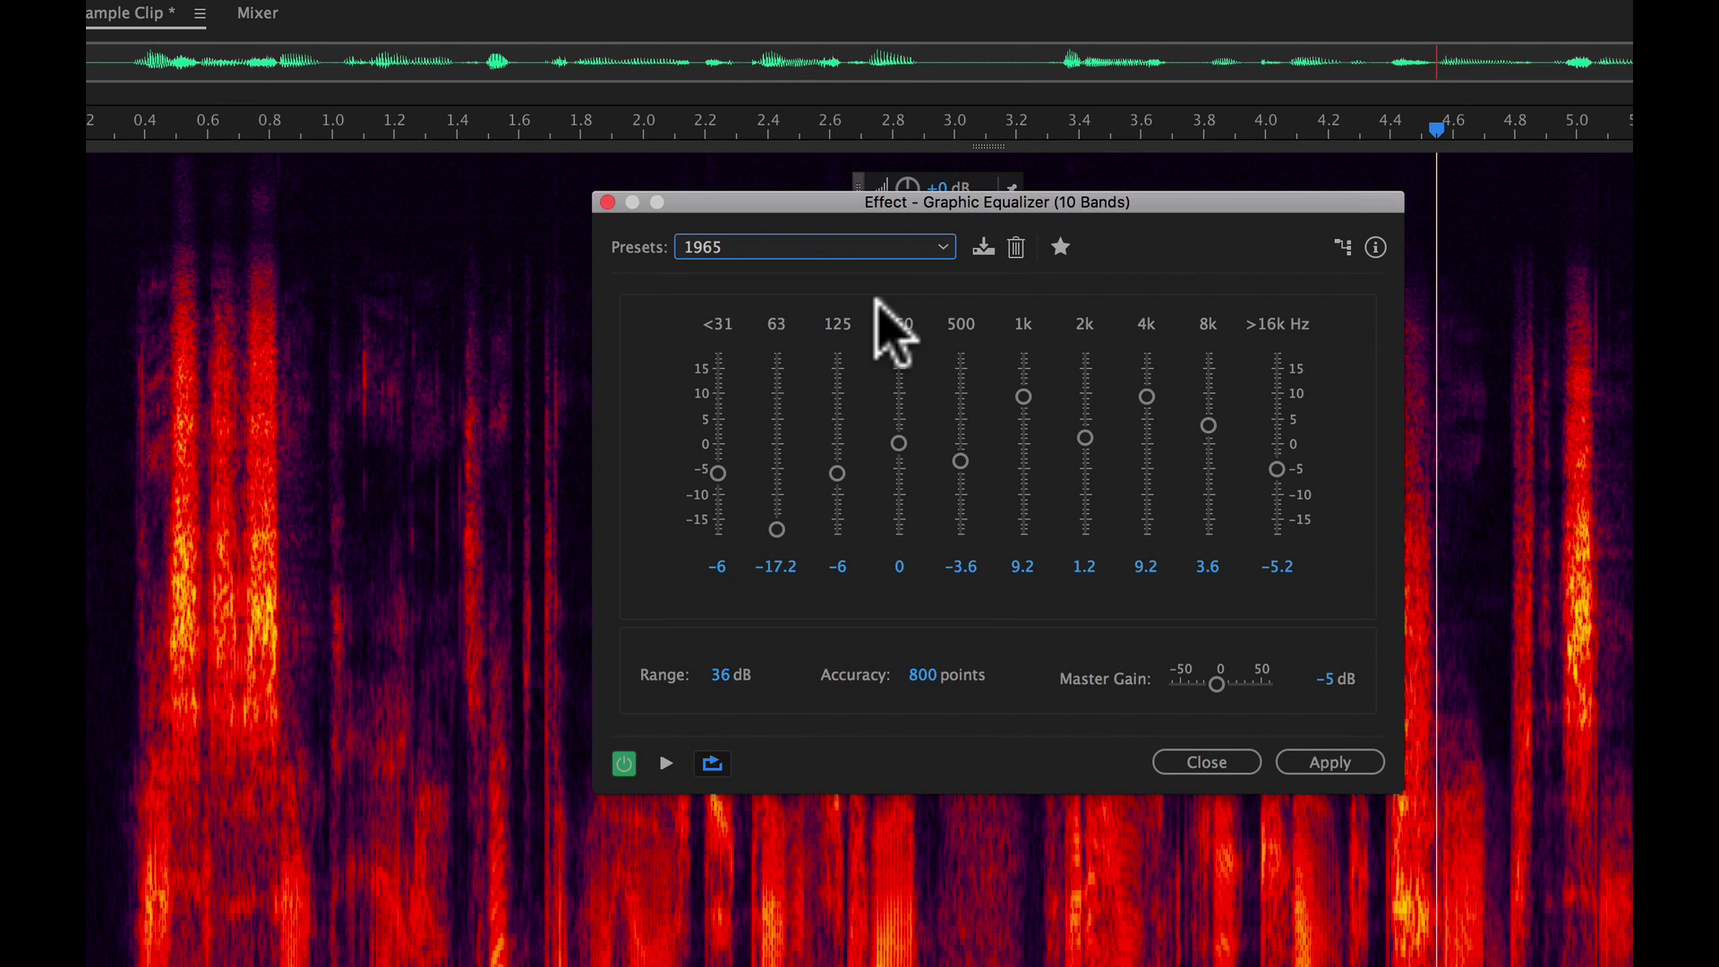
{"action": "left_click", "coordinate": [938, 249]}
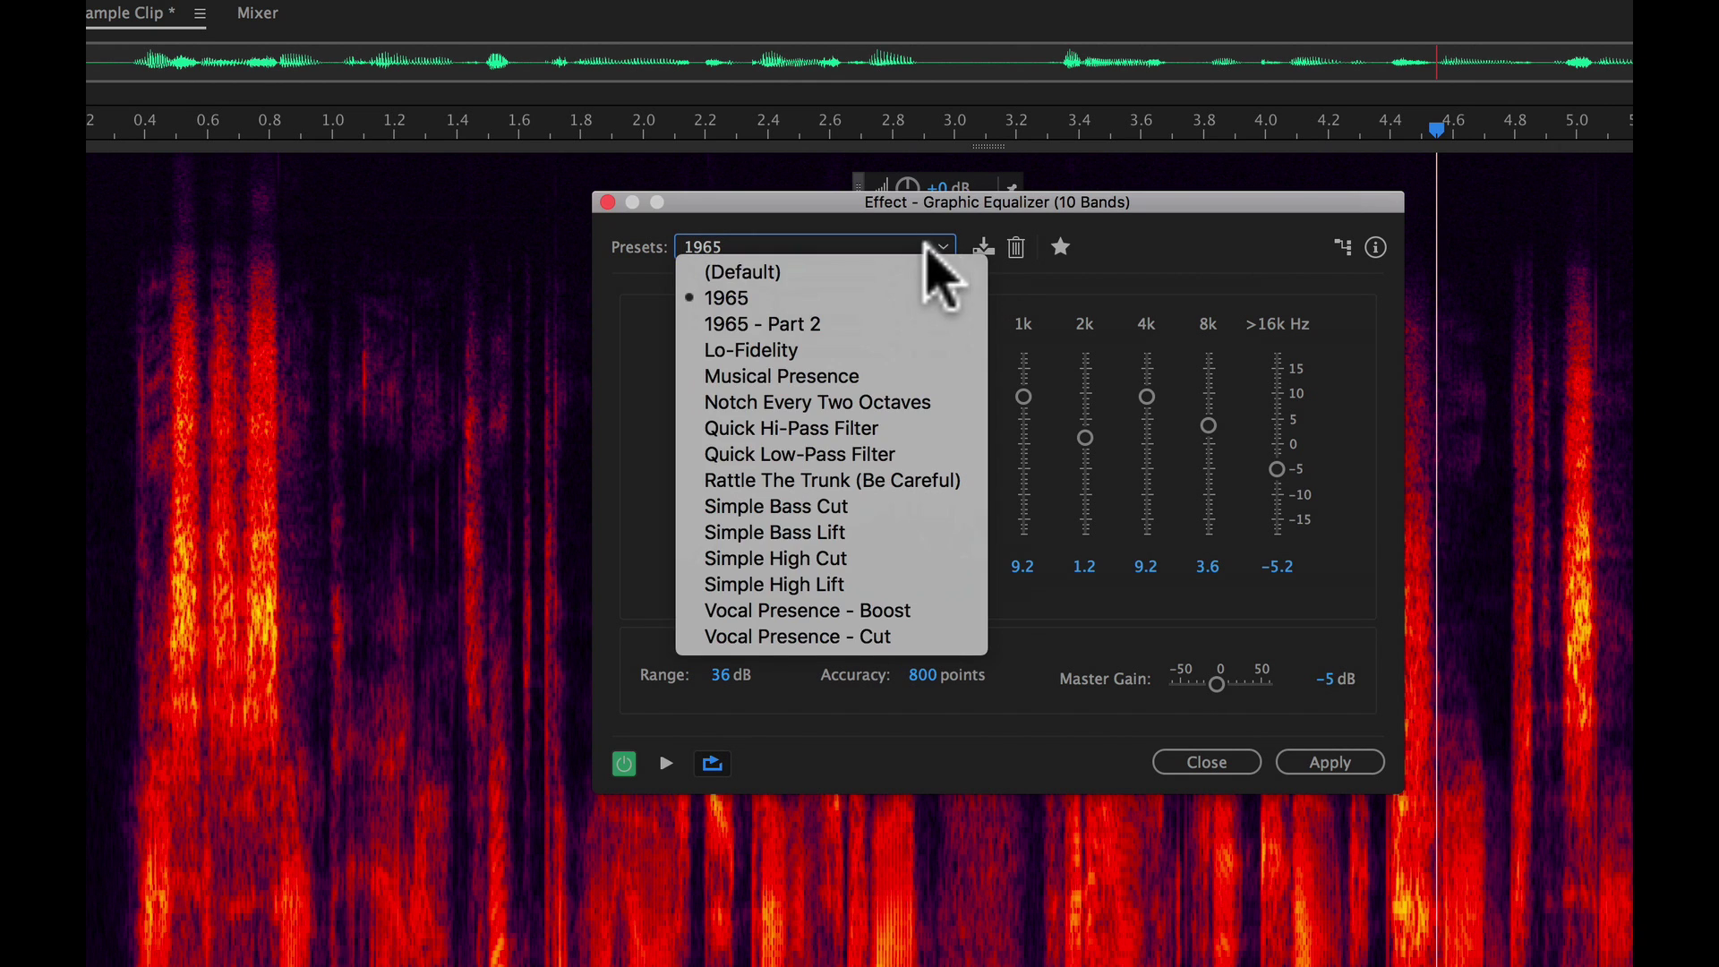
{"action": "left_click", "coordinate": [901, 270]}
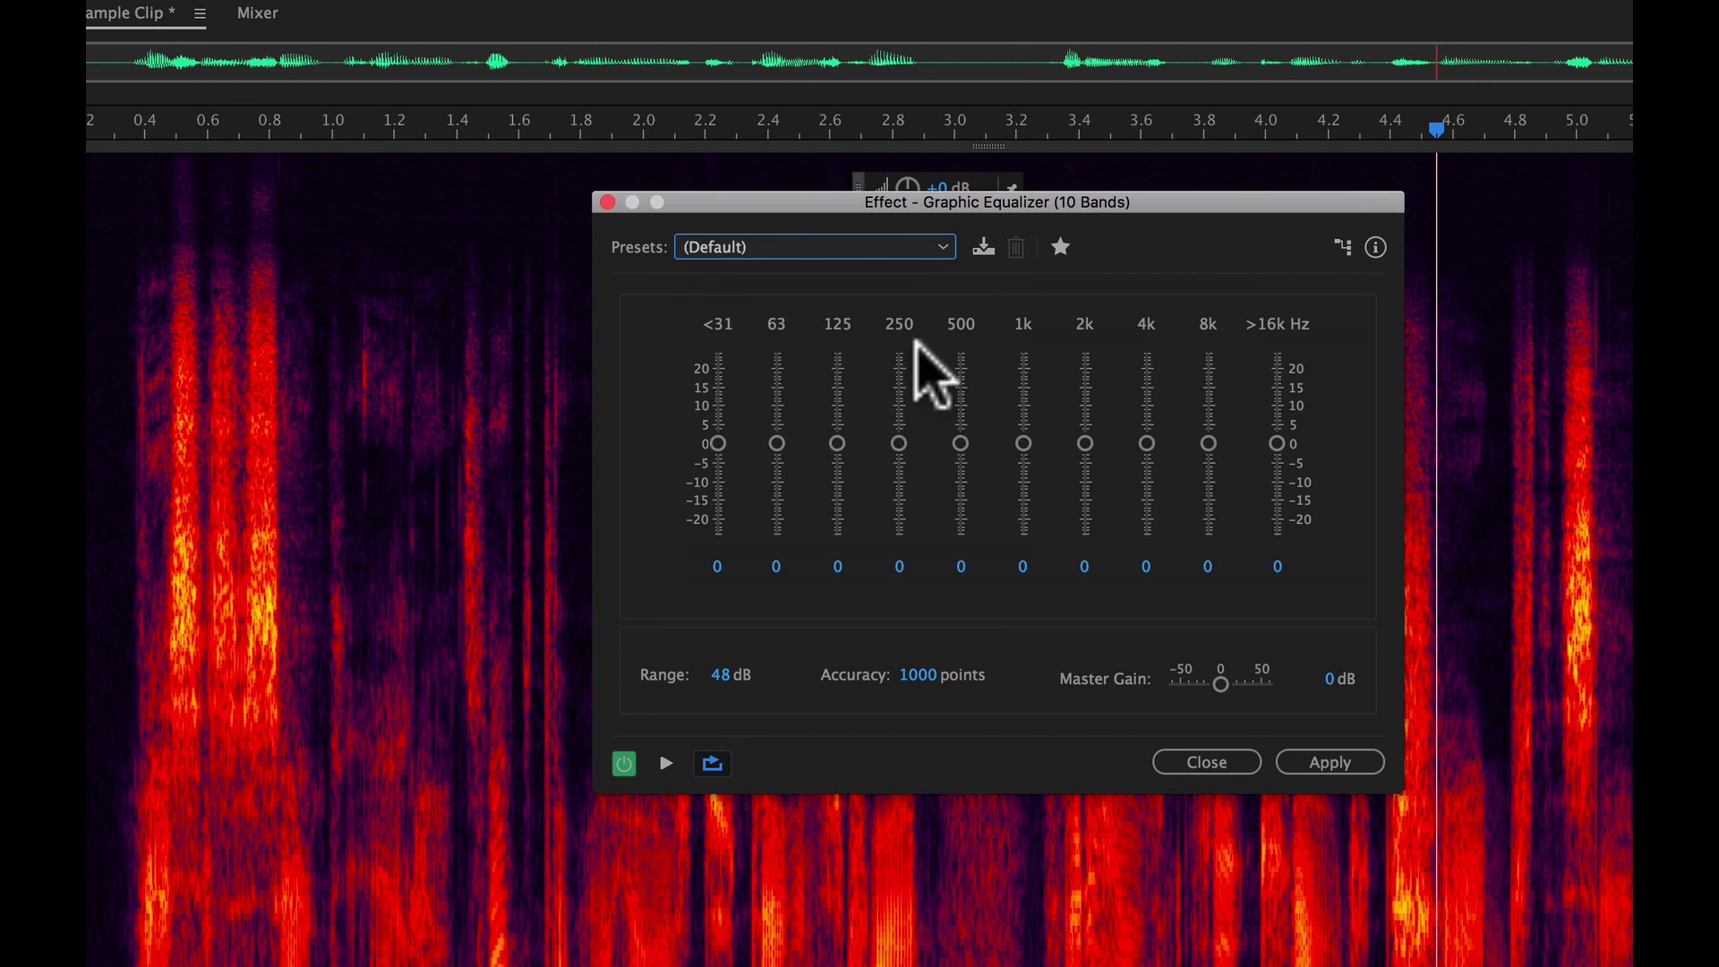
{"action": "left_click", "coordinate": [1222, 762]}
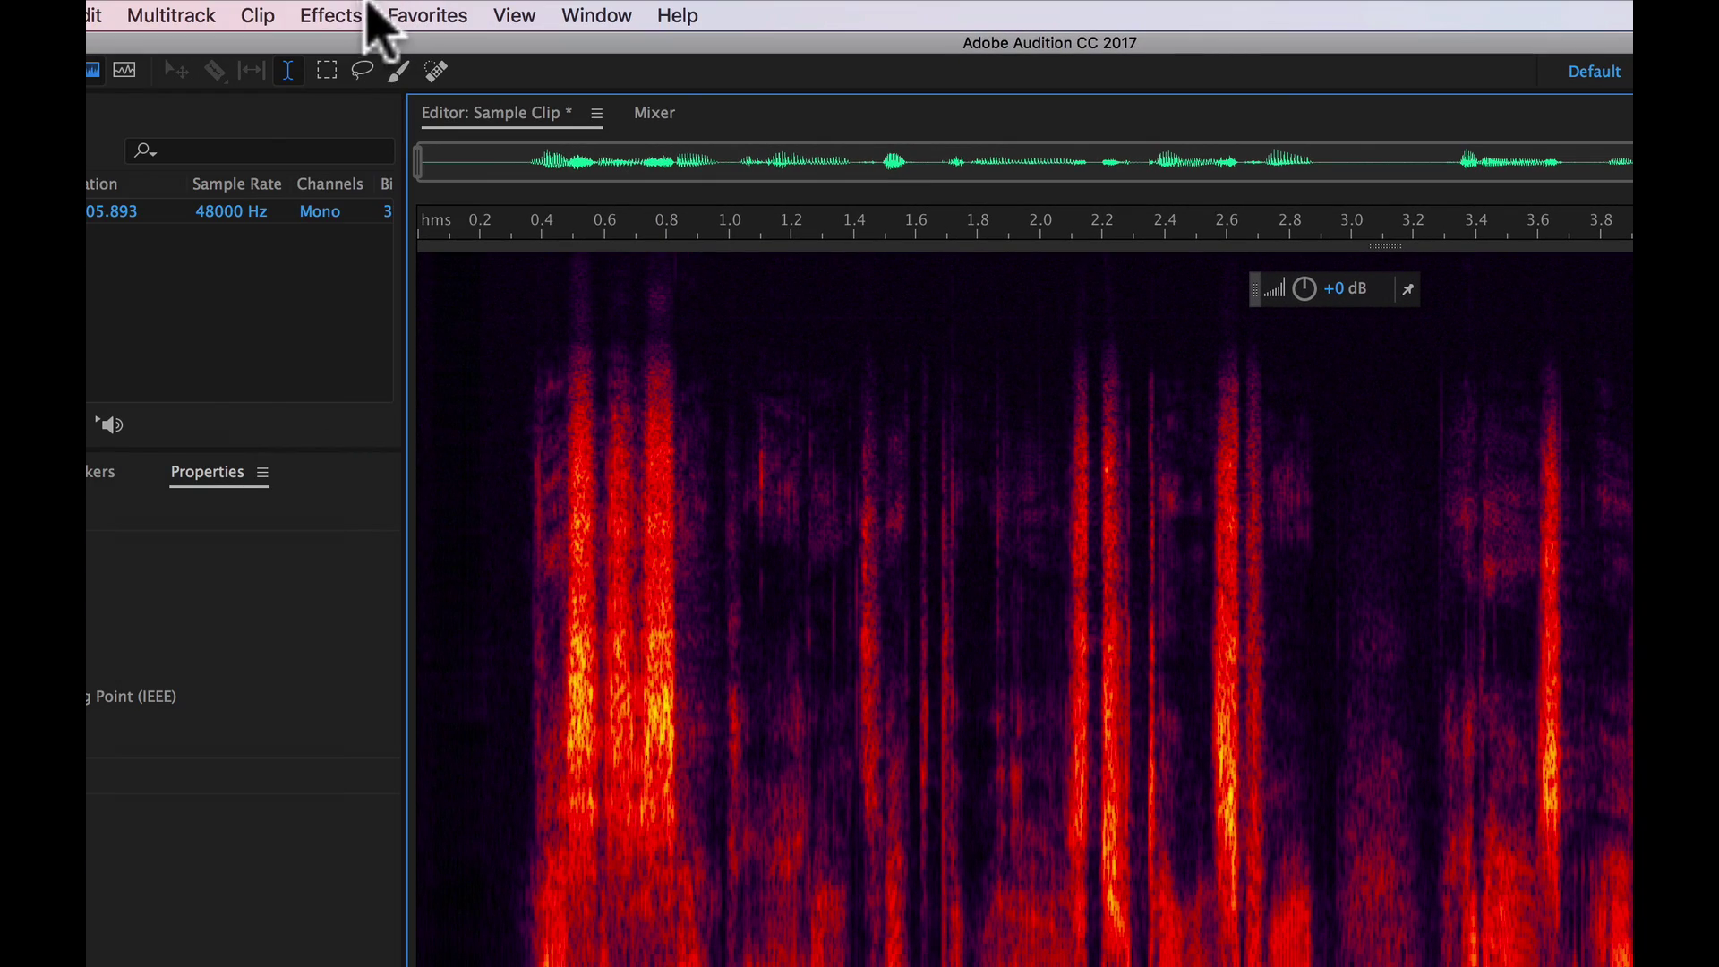
Reopen the Parametric Equalizer effect and move its window slightly down
{"action": "left_click", "coordinate": [337, 16]}
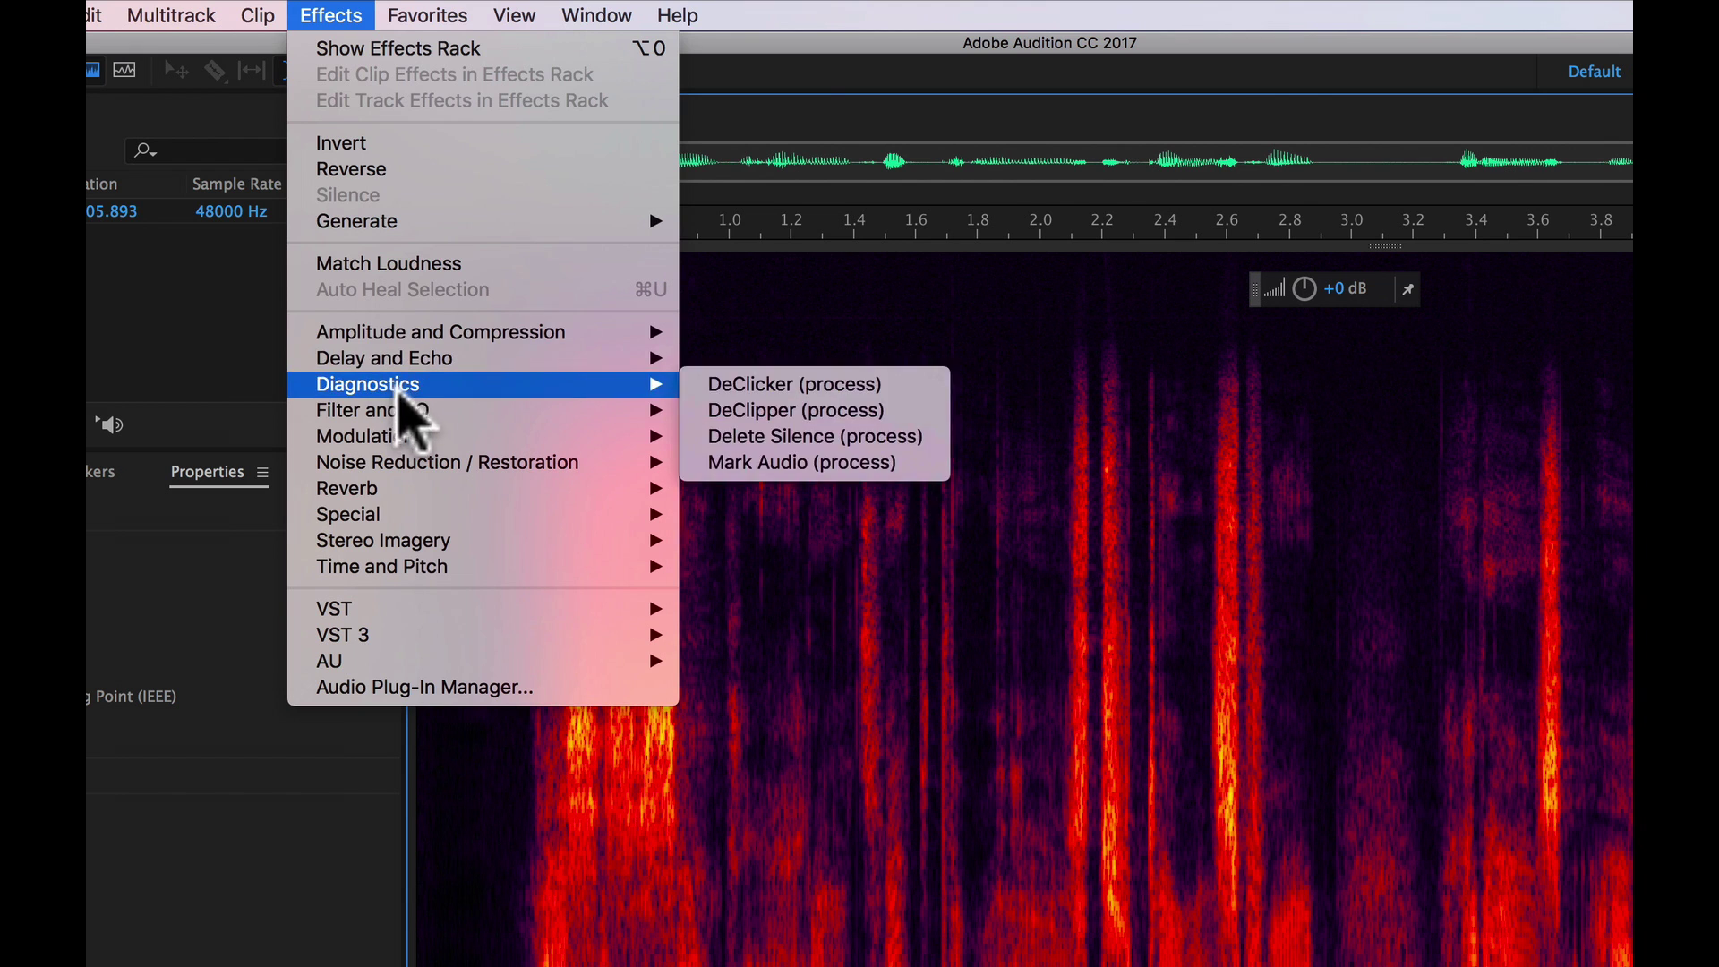
{"action": "mouse_move", "coordinate": [403, 410]}
{"action": "left_click", "coordinate": [886, 541]}
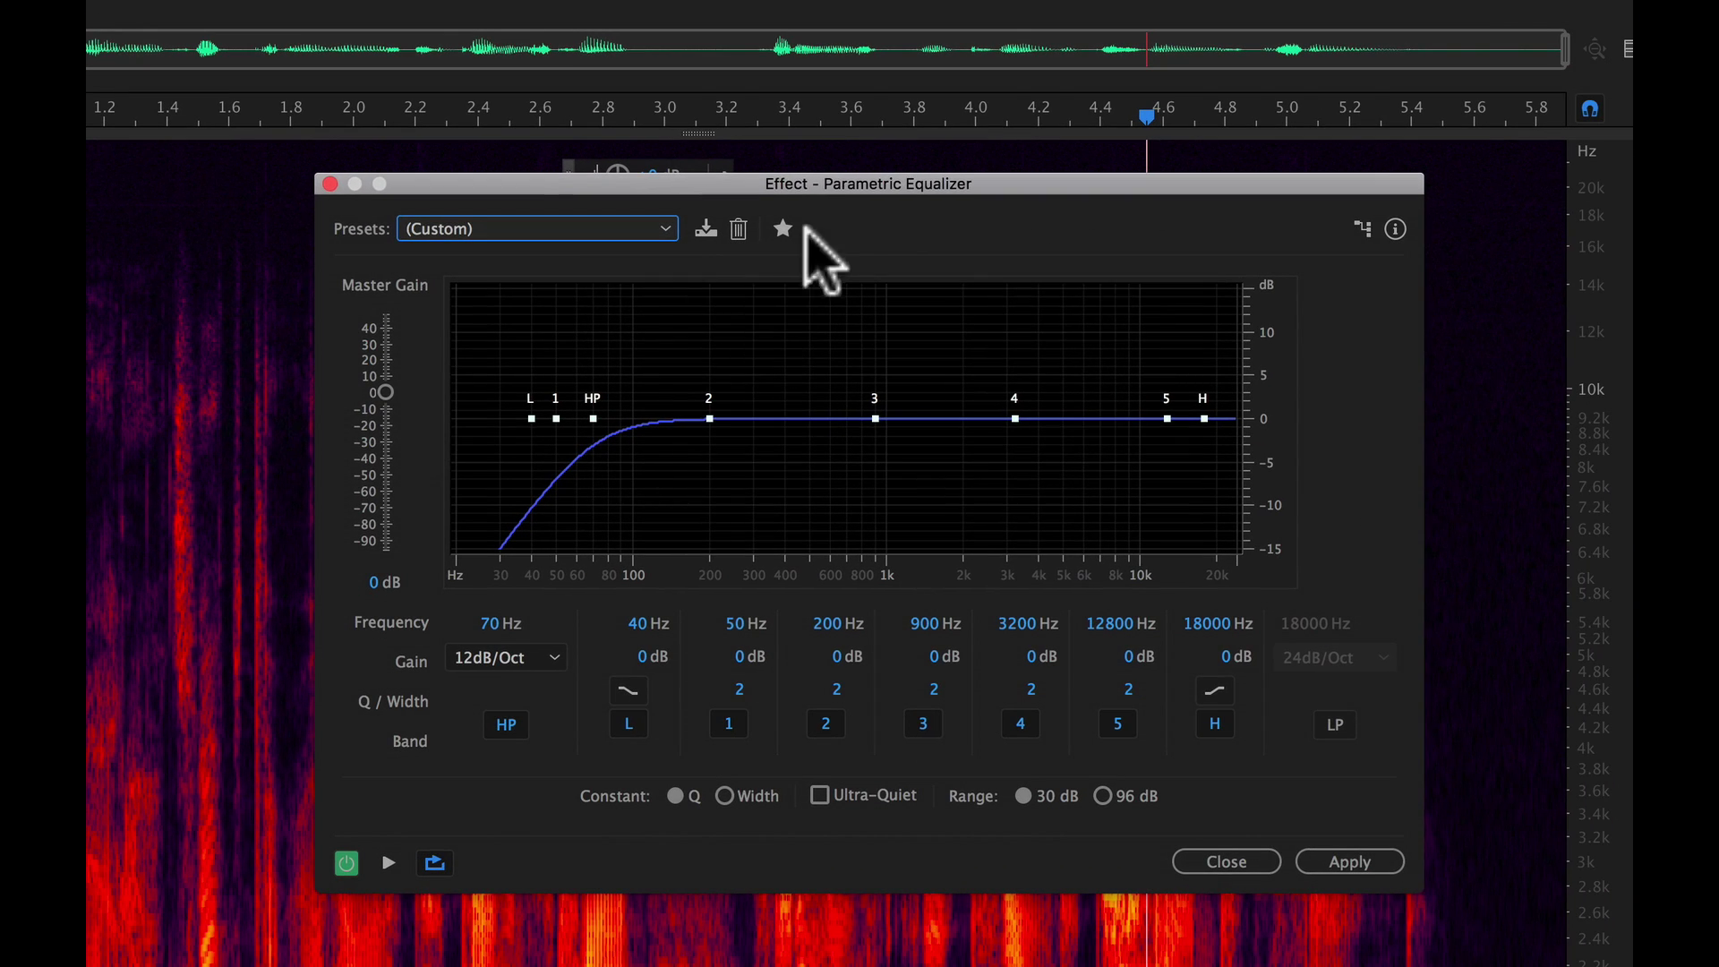
{"action": "left_click_drag", "start_coordinate": [817, 188], "coordinate": [814, 239]}
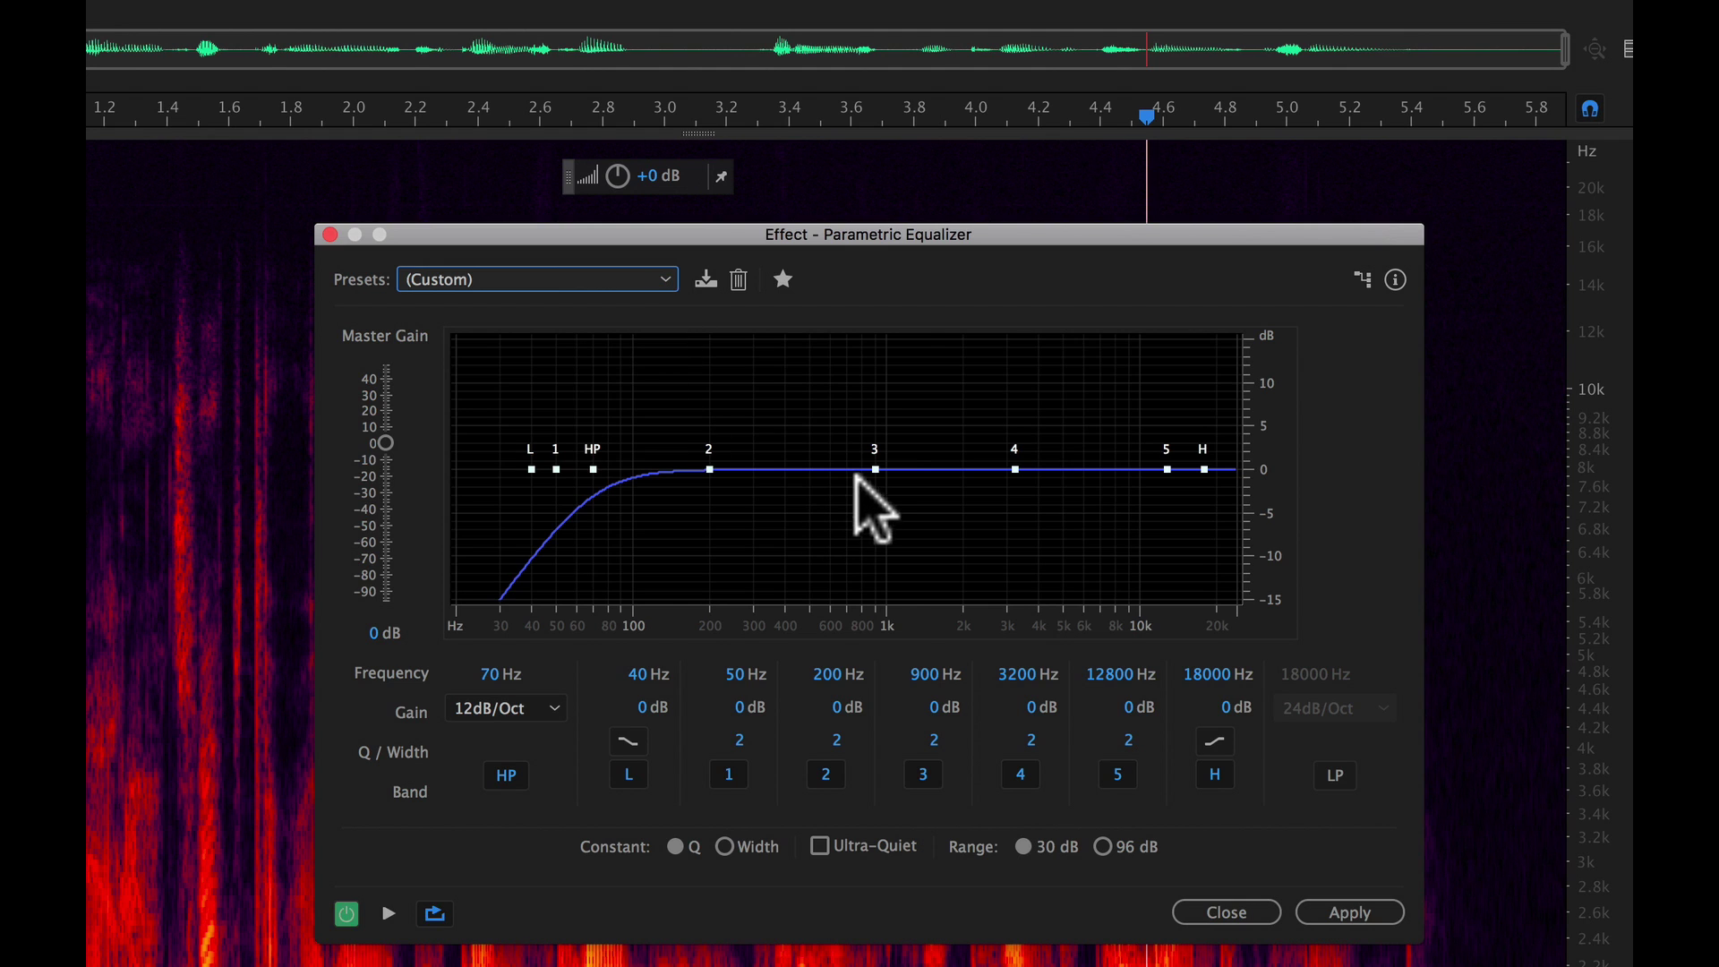
Try boosting band 3 to 11.8 dB with a wider curve at a Q of 1.1, and return its gain to 0 dB
{"action": "left_click_drag", "start_coordinate": [932, 708], "coordinate": [1096, 707]}
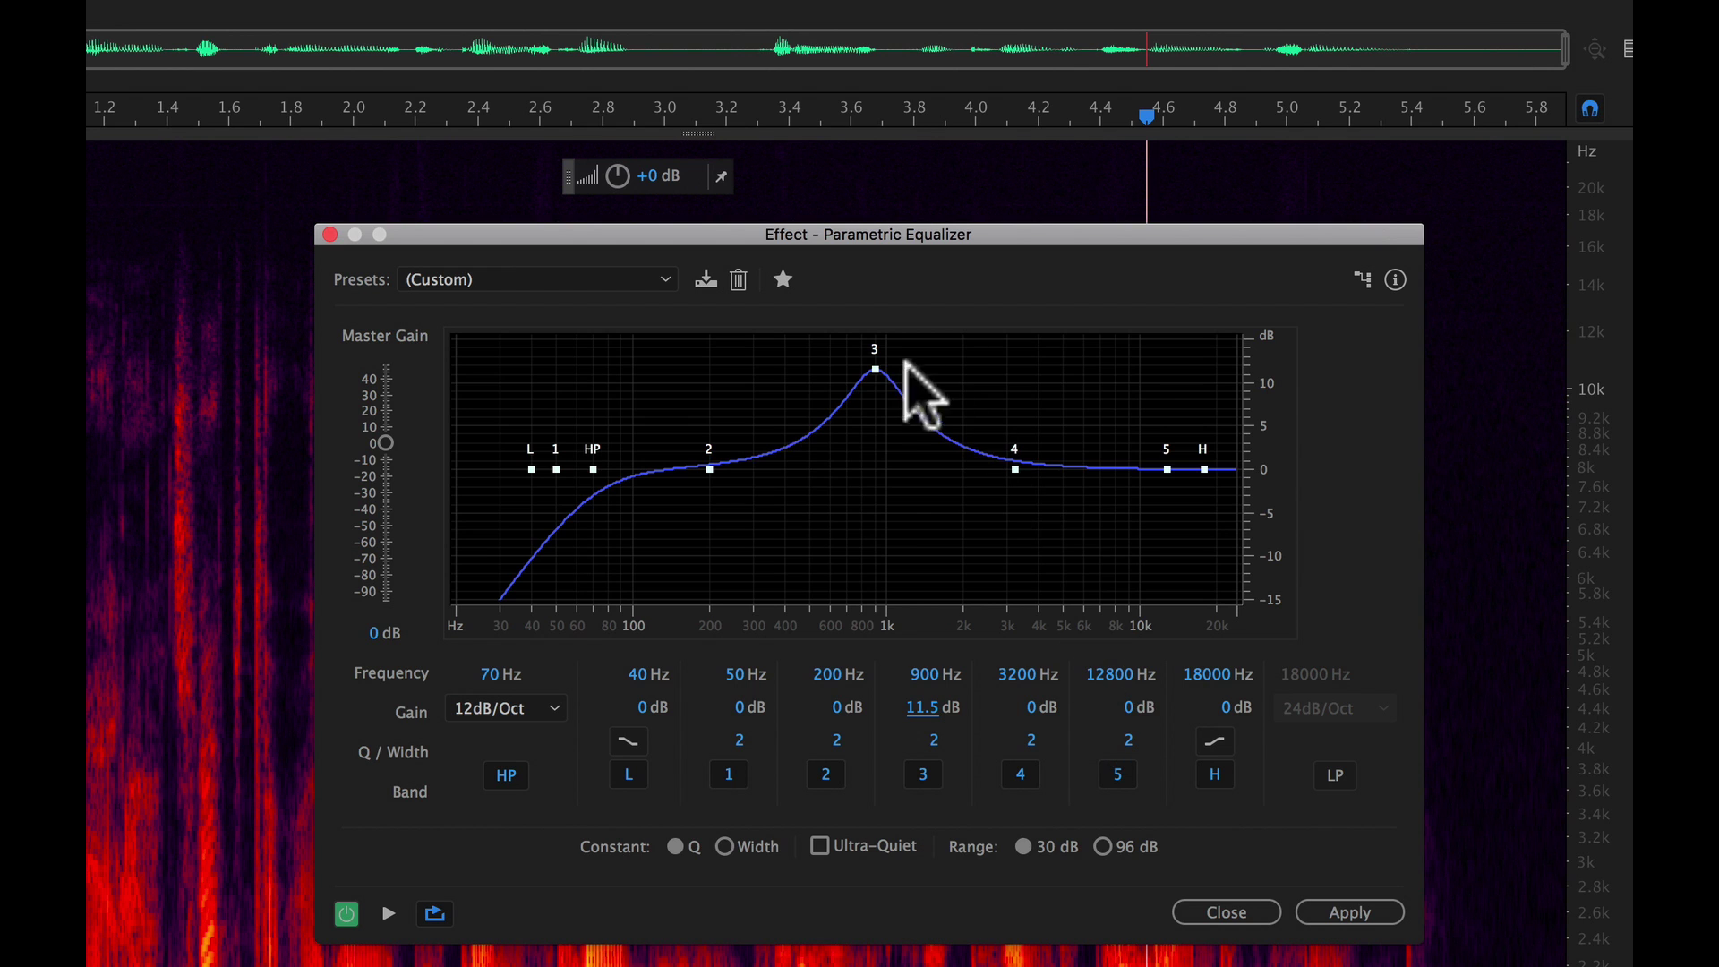
{"action": "mouse_move", "coordinate": [921, 710]}
{"action": "left_mouse_down"}
{"action": "mouse_move", "coordinate": [564, 674]}
{"action": "mouse_move", "coordinate": [910, 690]}
{"action": "mouse_move", "coordinate": [925, 709]}
{"action": "left_mouse_up"}
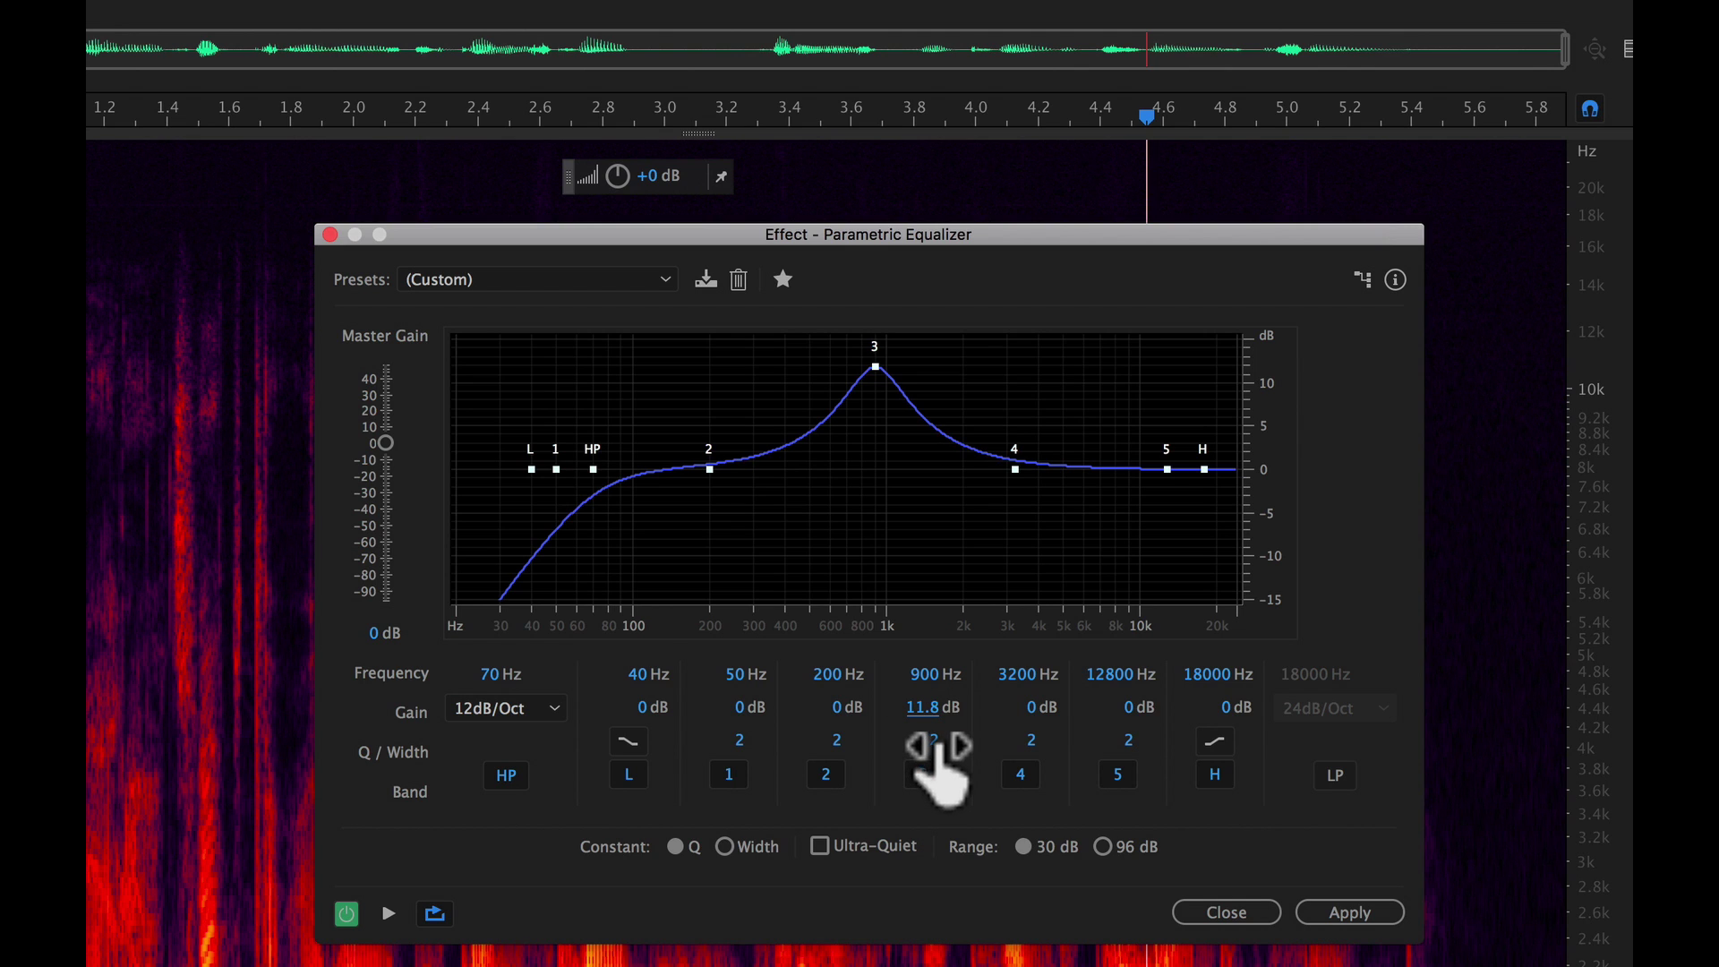
{"action": "left_click_drag", "start_coordinate": [931, 743], "coordinate": [886, 734]}
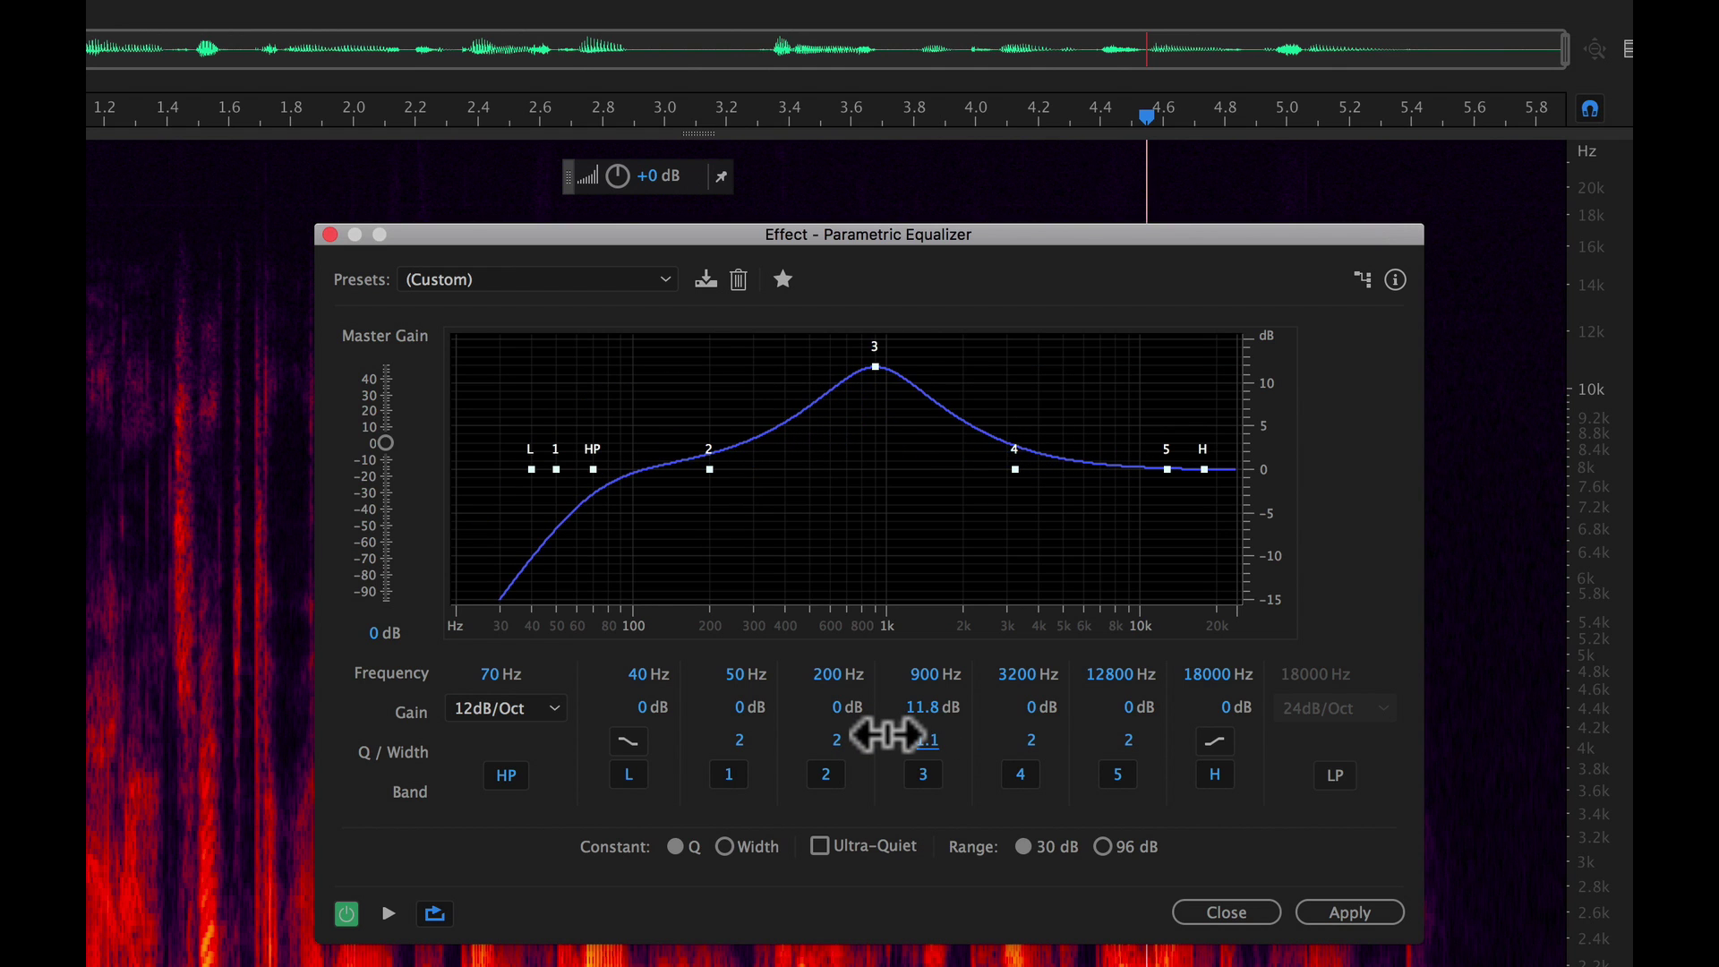
{"action": "left_click_drag", "start_coordinate": [886, 734], "coordinate": [737, 674]}
{"action": "left_click", "coordinate": [926, 739]}
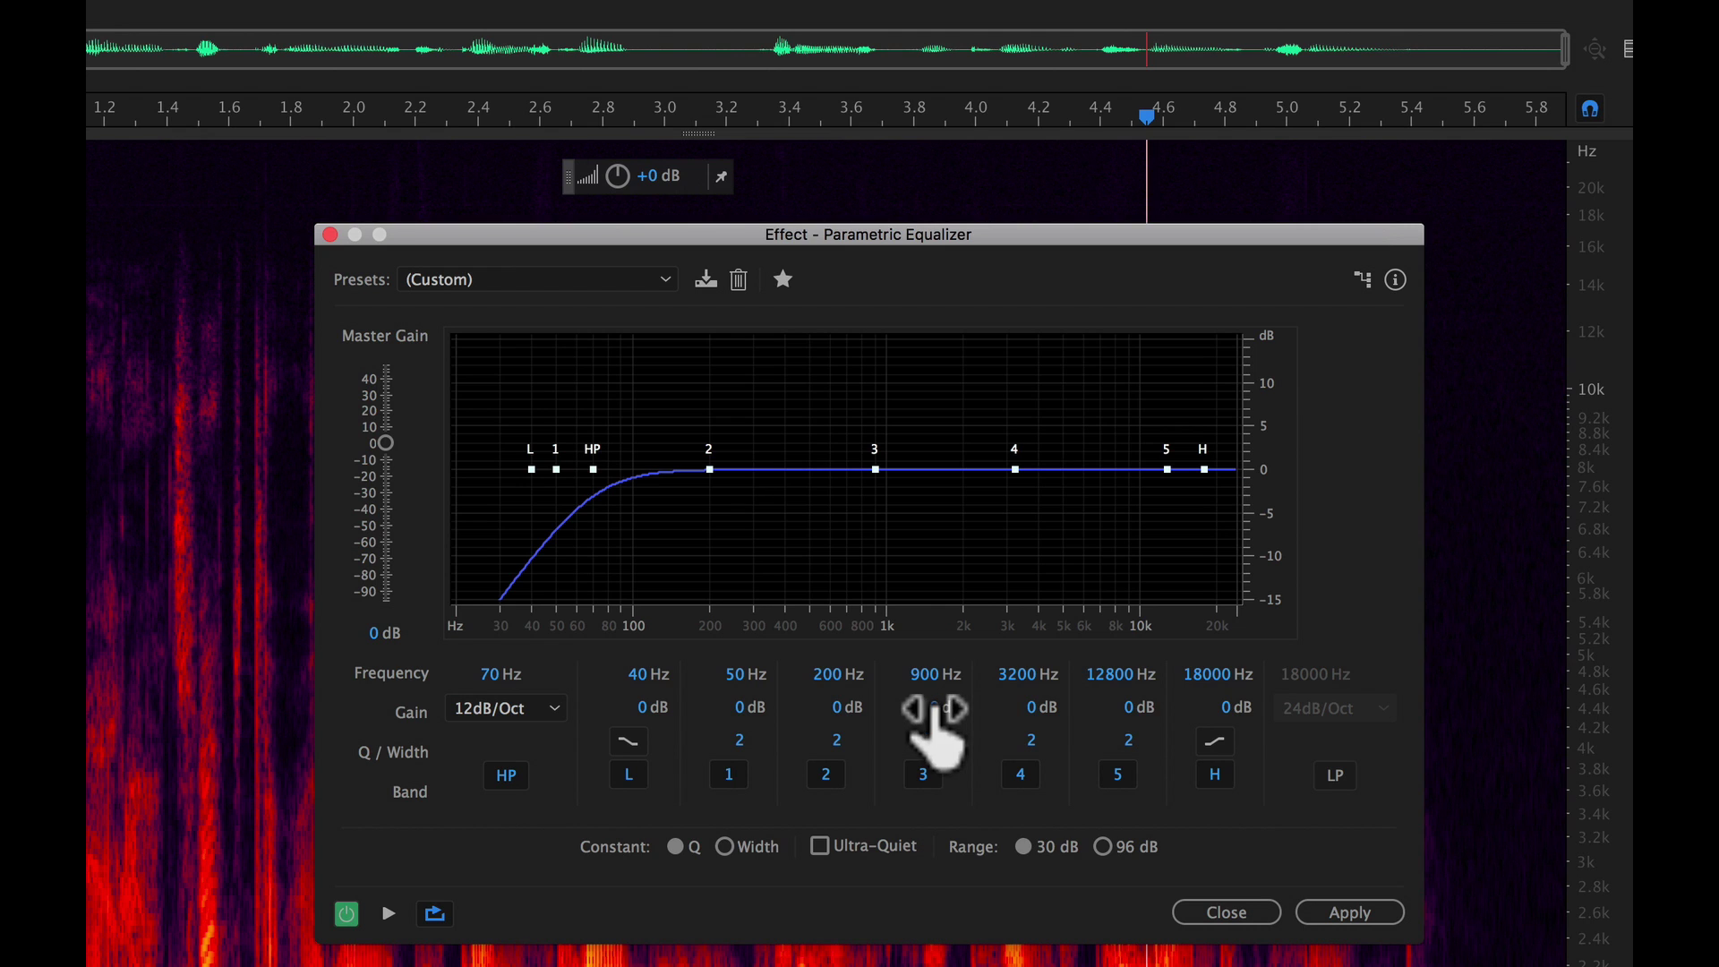
Try the Vocal Enhancer preset with gains of 3.2 dB on the high shelf, -0.9 dB on band 3 and 3 dB on the low shelf
{"action": "left_click_drag", "start_coordinate": [928, 706], "coordinate": [884, 708]}
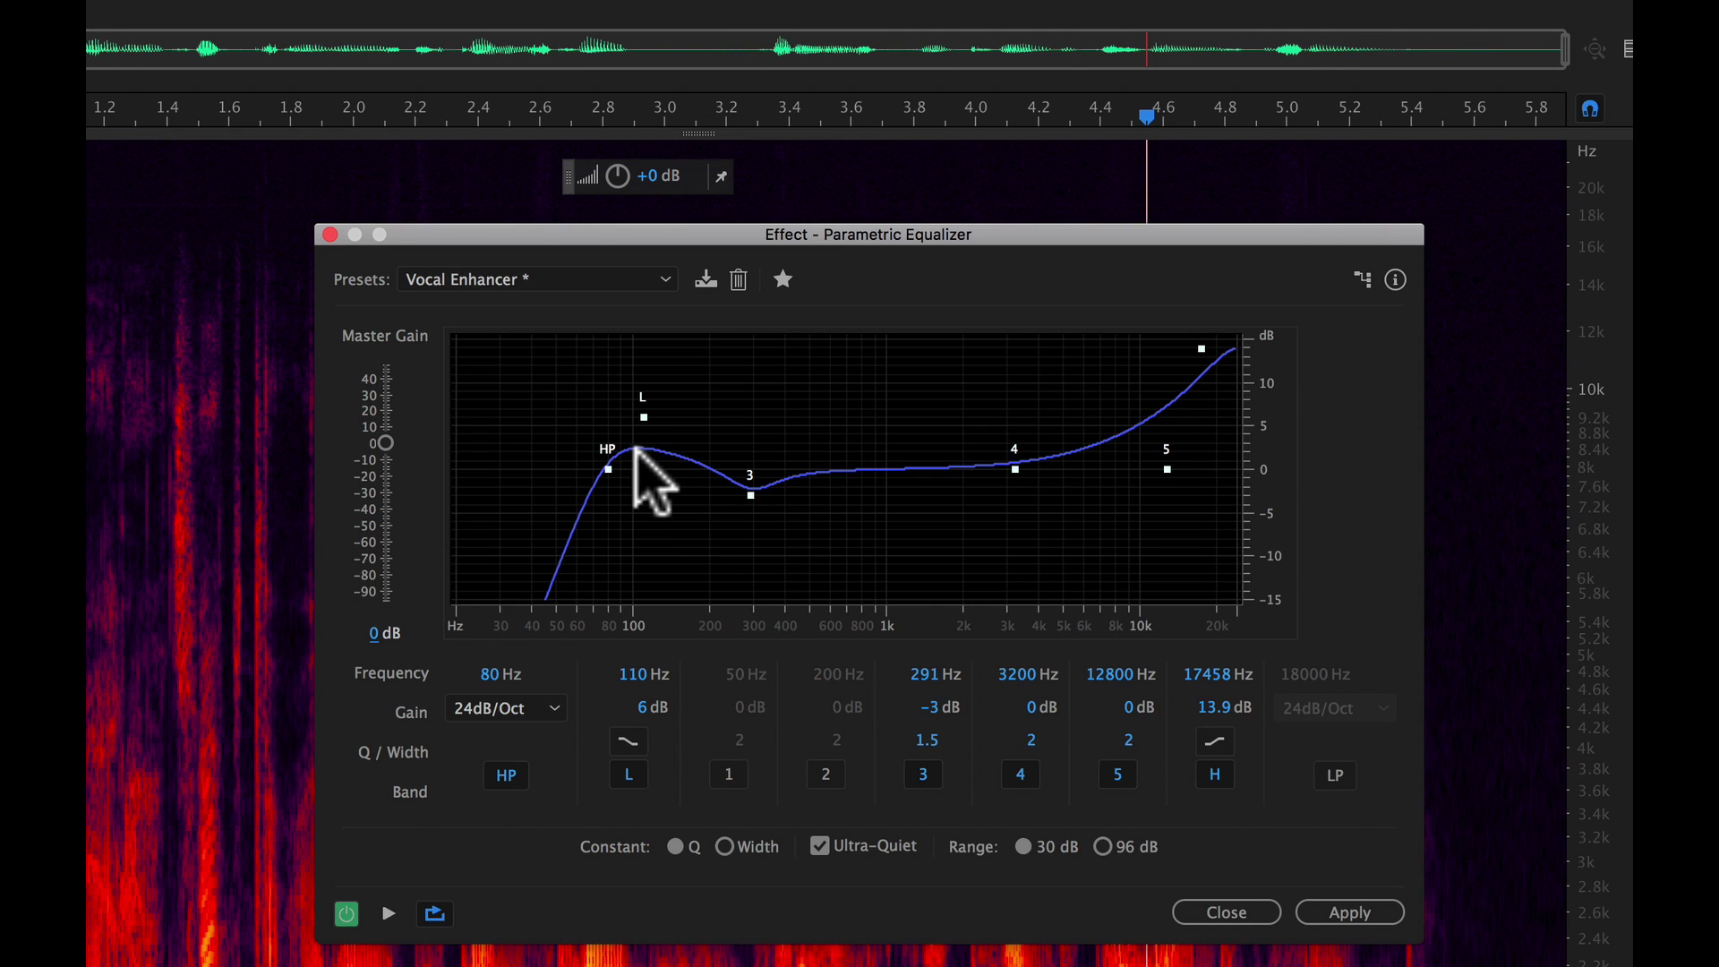
{"action": "mouse_move", "coordinate": [748, 491]}
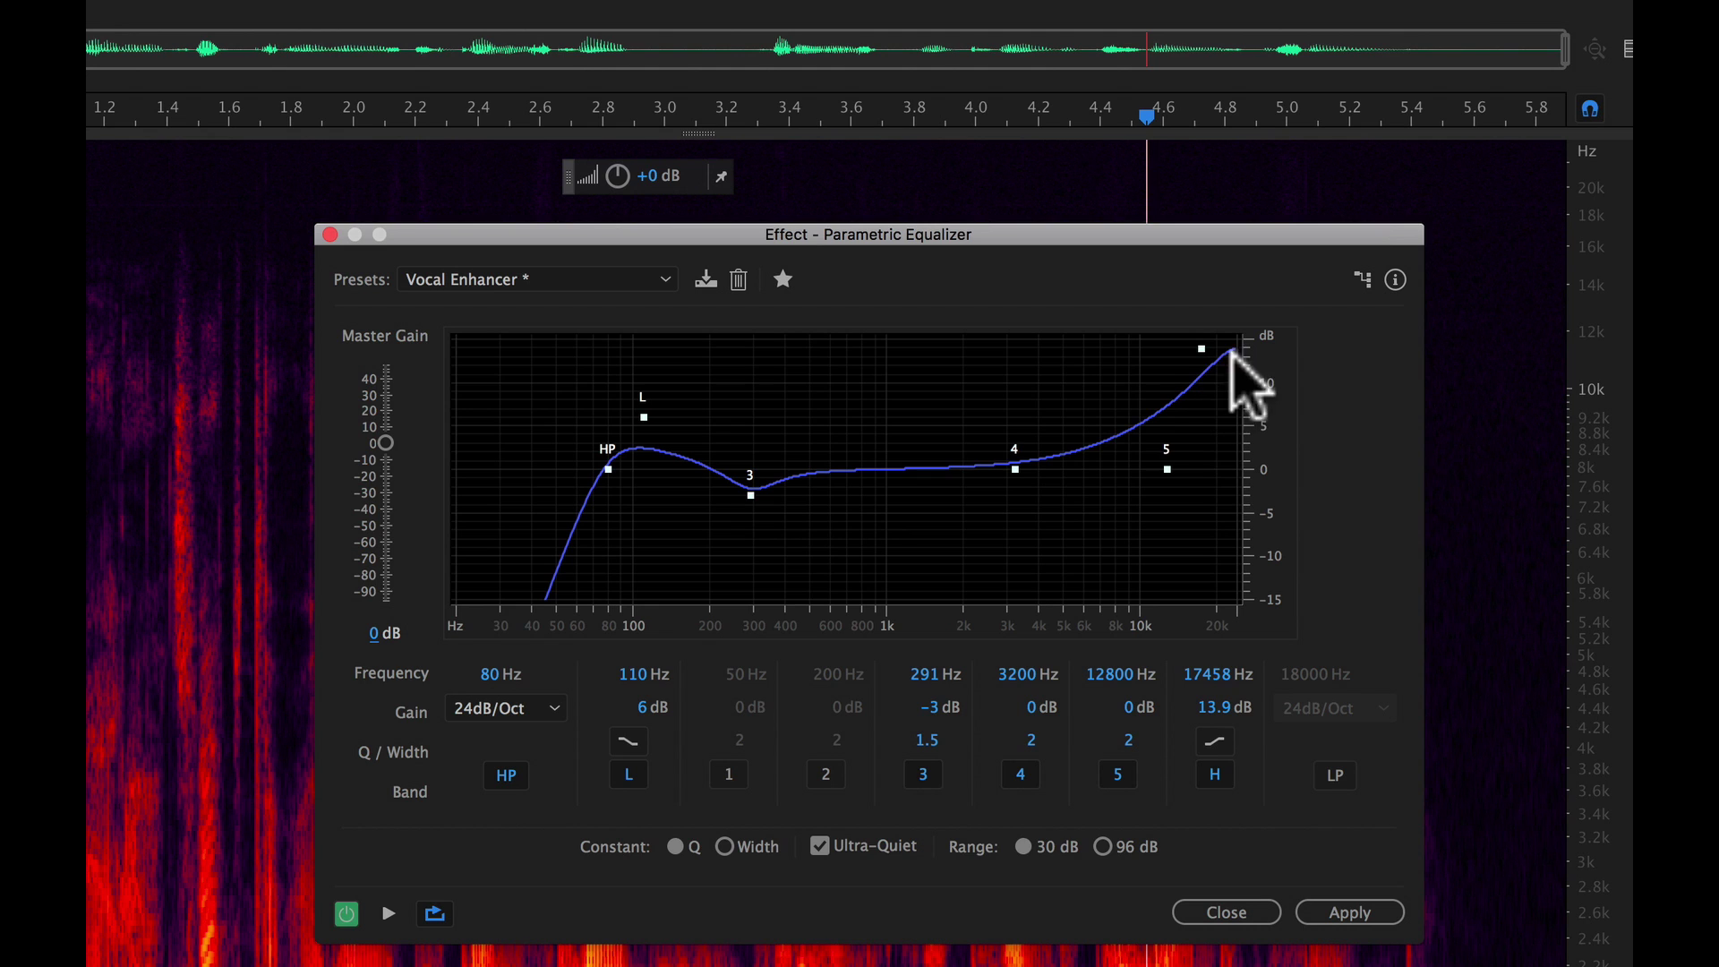
{"action": "left_click_drag", "start_coordinate": [1222, 707], "coordinate": [1246, 895]}
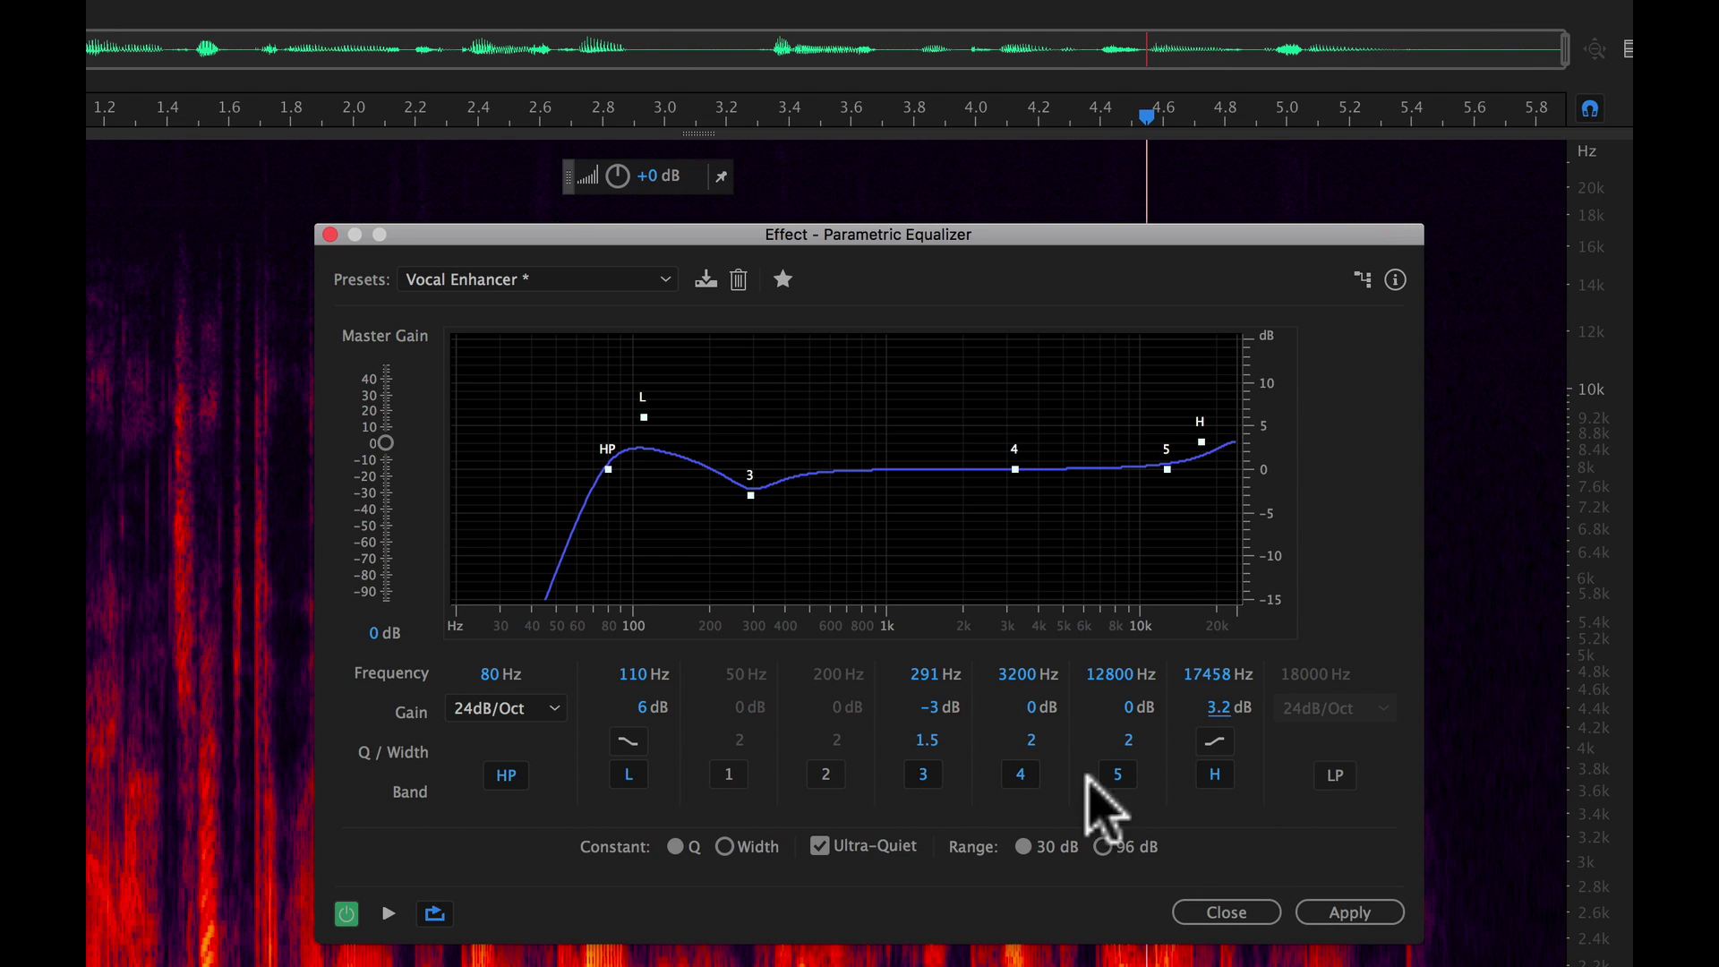
{"action": "left_click", "coordinate": [935, 709]}
{"action": "key", "text": "Return"}
{"action": "mouse_move", "coordinate": [932, 706]}
{"action": "left_mouse_down"}
{"action": "mouse_move", "coordinate": [927, 691]}
{"action": "mouse_move", "coordinate": [947, 711]}
{"action": "mouse_move", "coordinate": [929, 706]}
{"action": "left_mouse_up"}
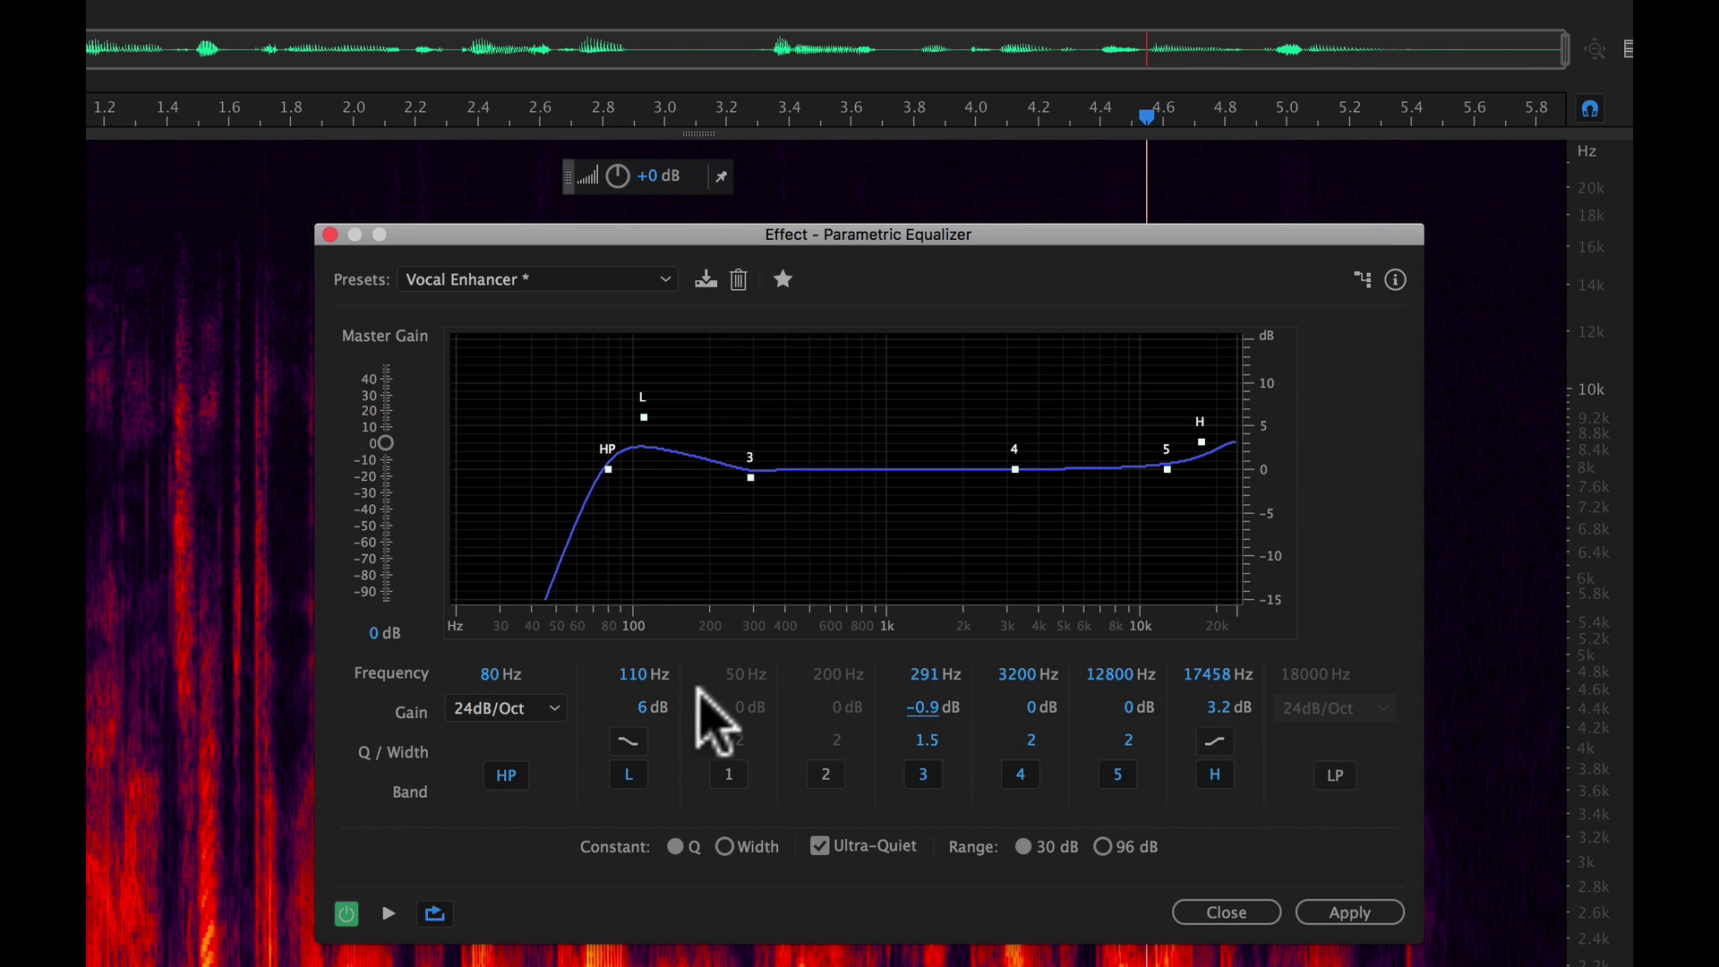
{"action": "left_click_drag", "start_coordinate": [643, 707], "coordinate": [641, 748]}
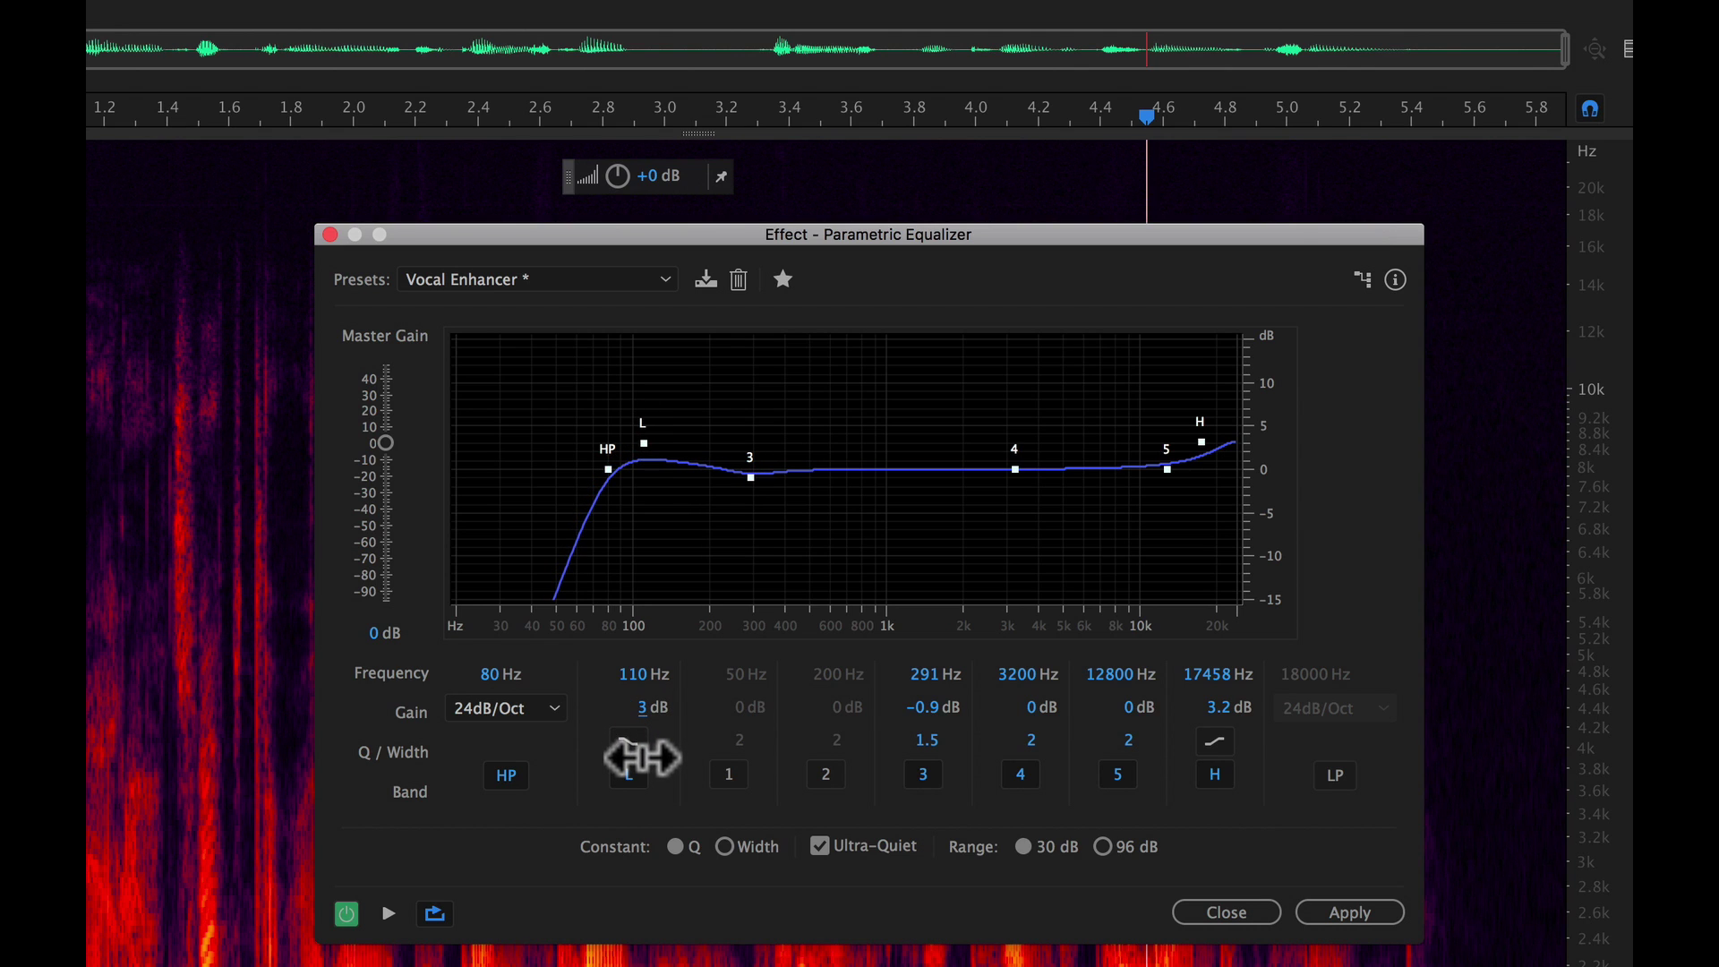
Compare playback of the clip with the parametric equalizer bypassed and enabled, and close the effect without applying it
{"action": "left_click", "coordinate": [347, 913]}
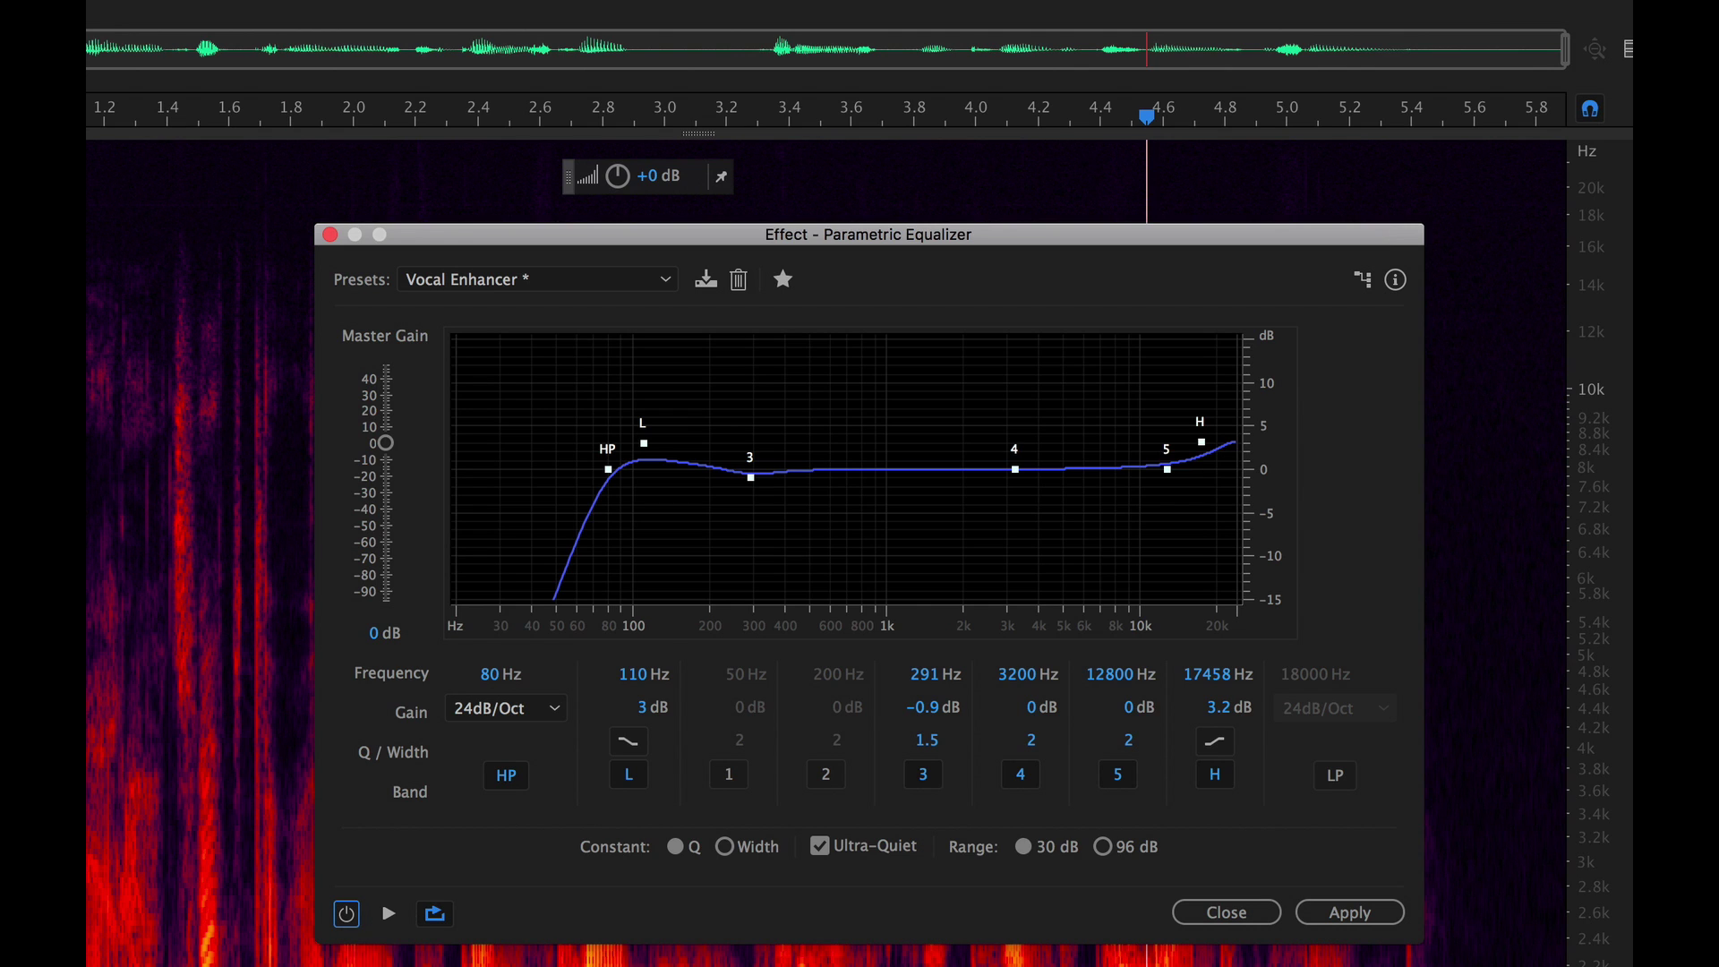
{"action": "left_click", "coordinate": [388, 913]}
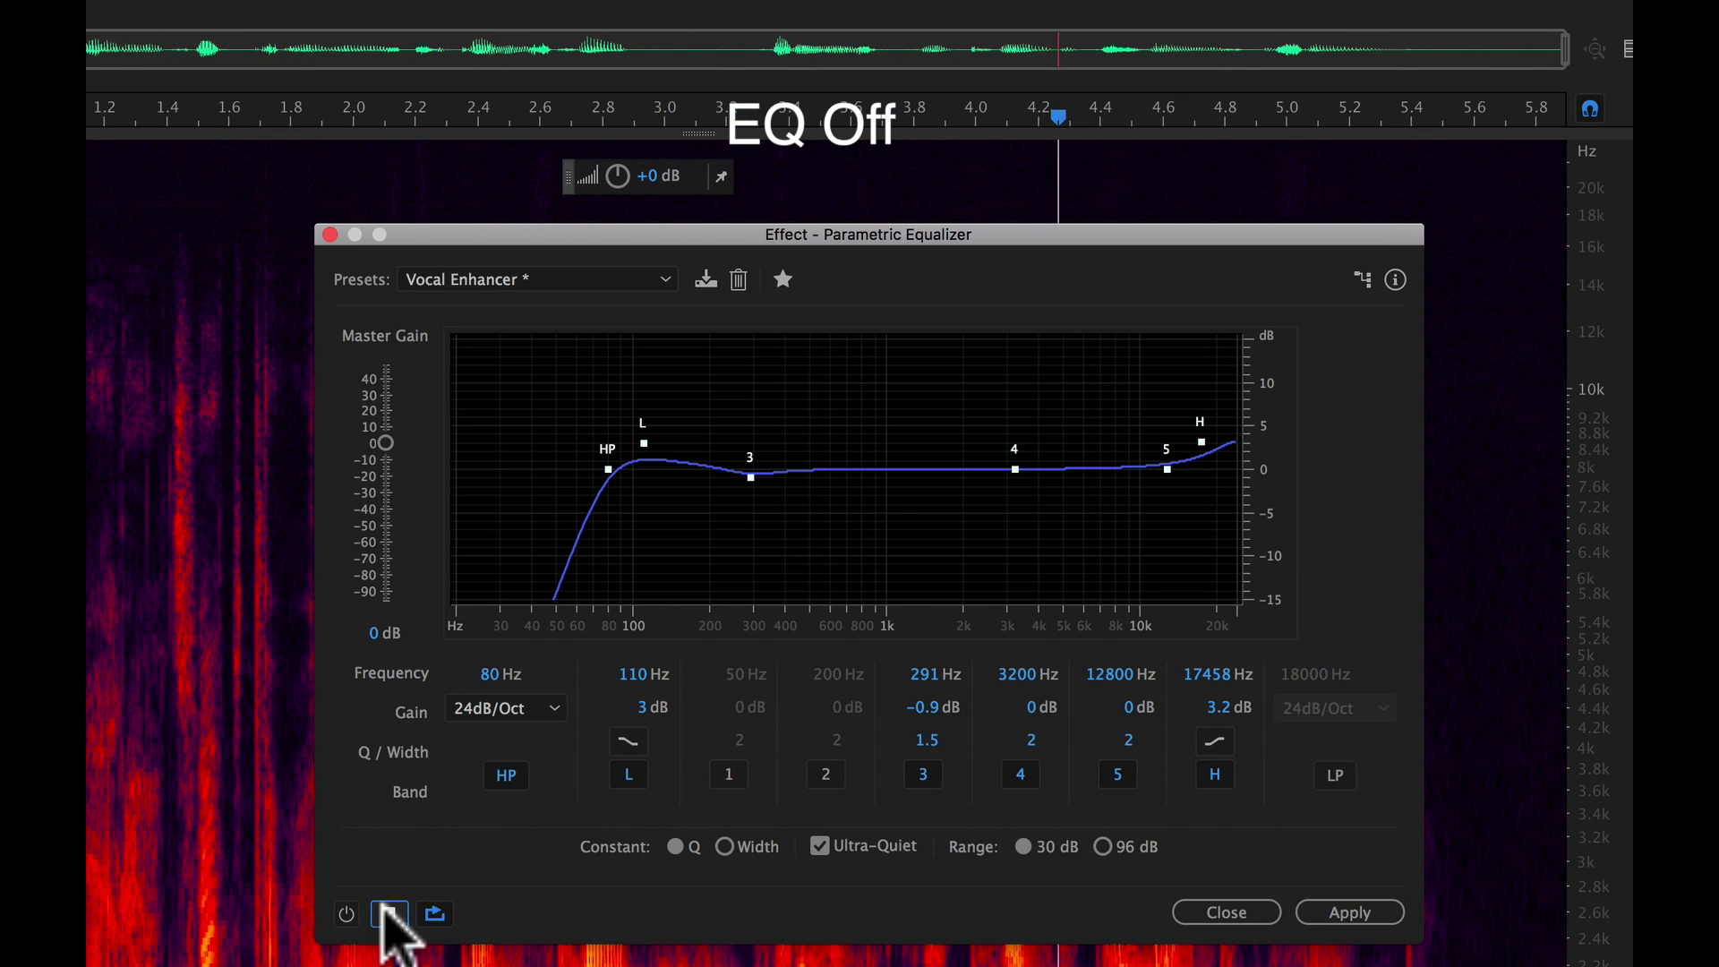
{"action": "left_click", "coordinate": [346, 913]}
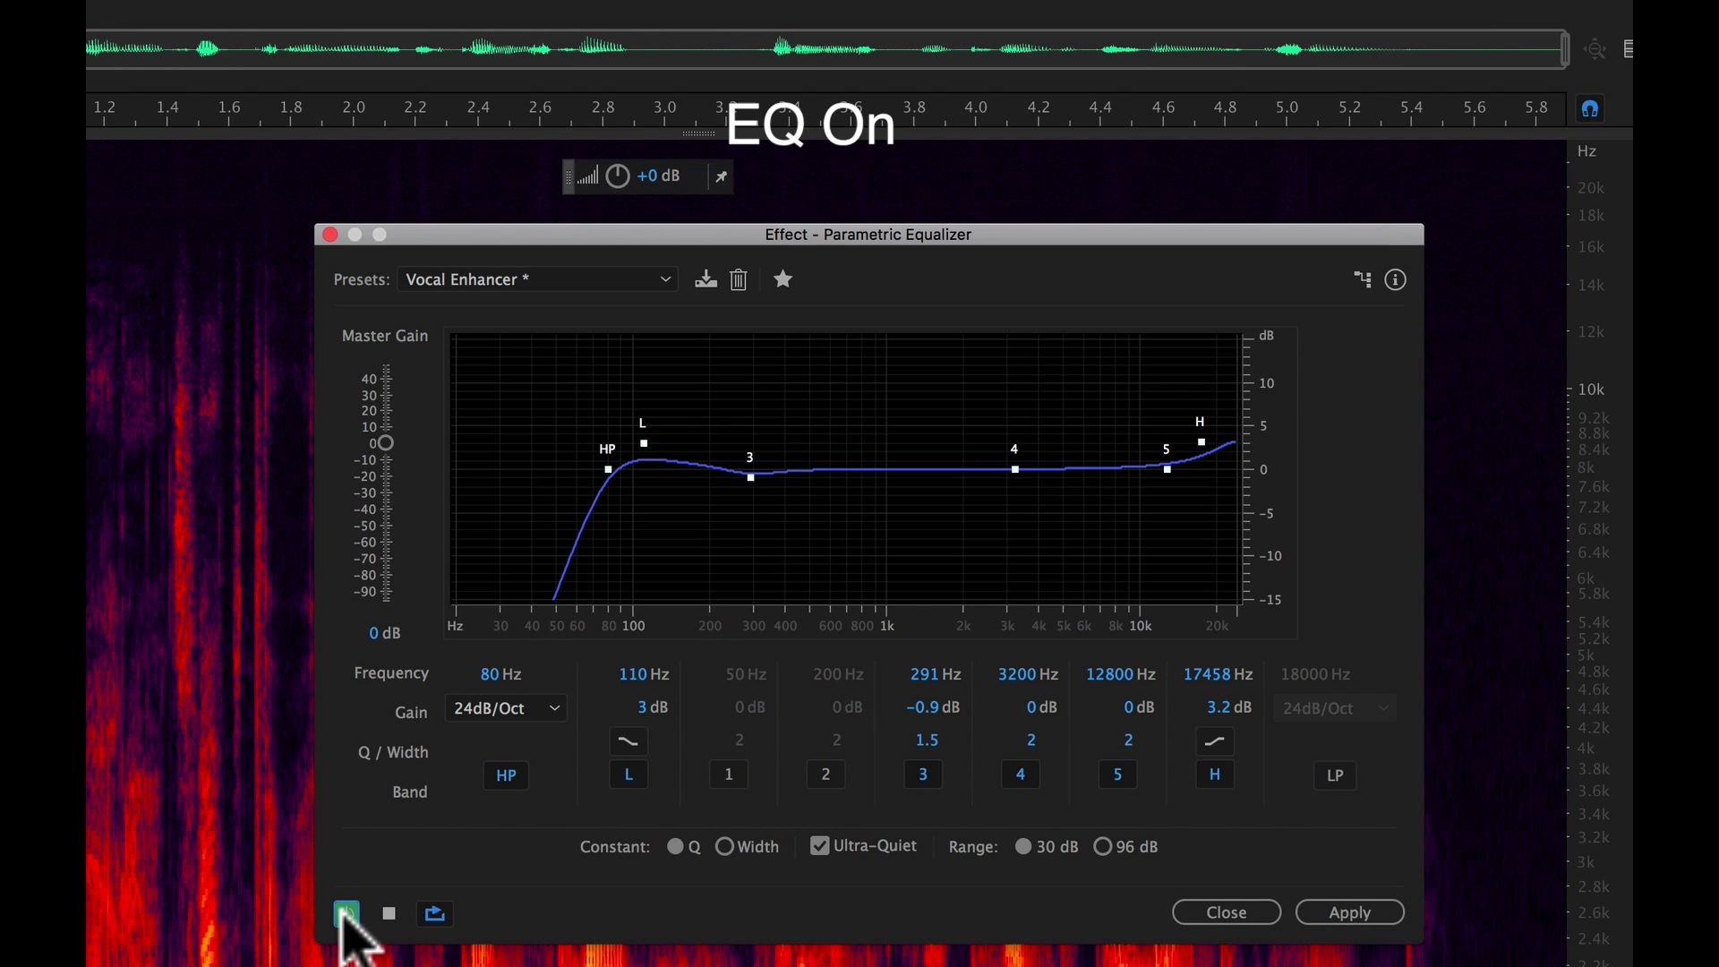
{"action": "left_click", "coordinate": [389, 913]}
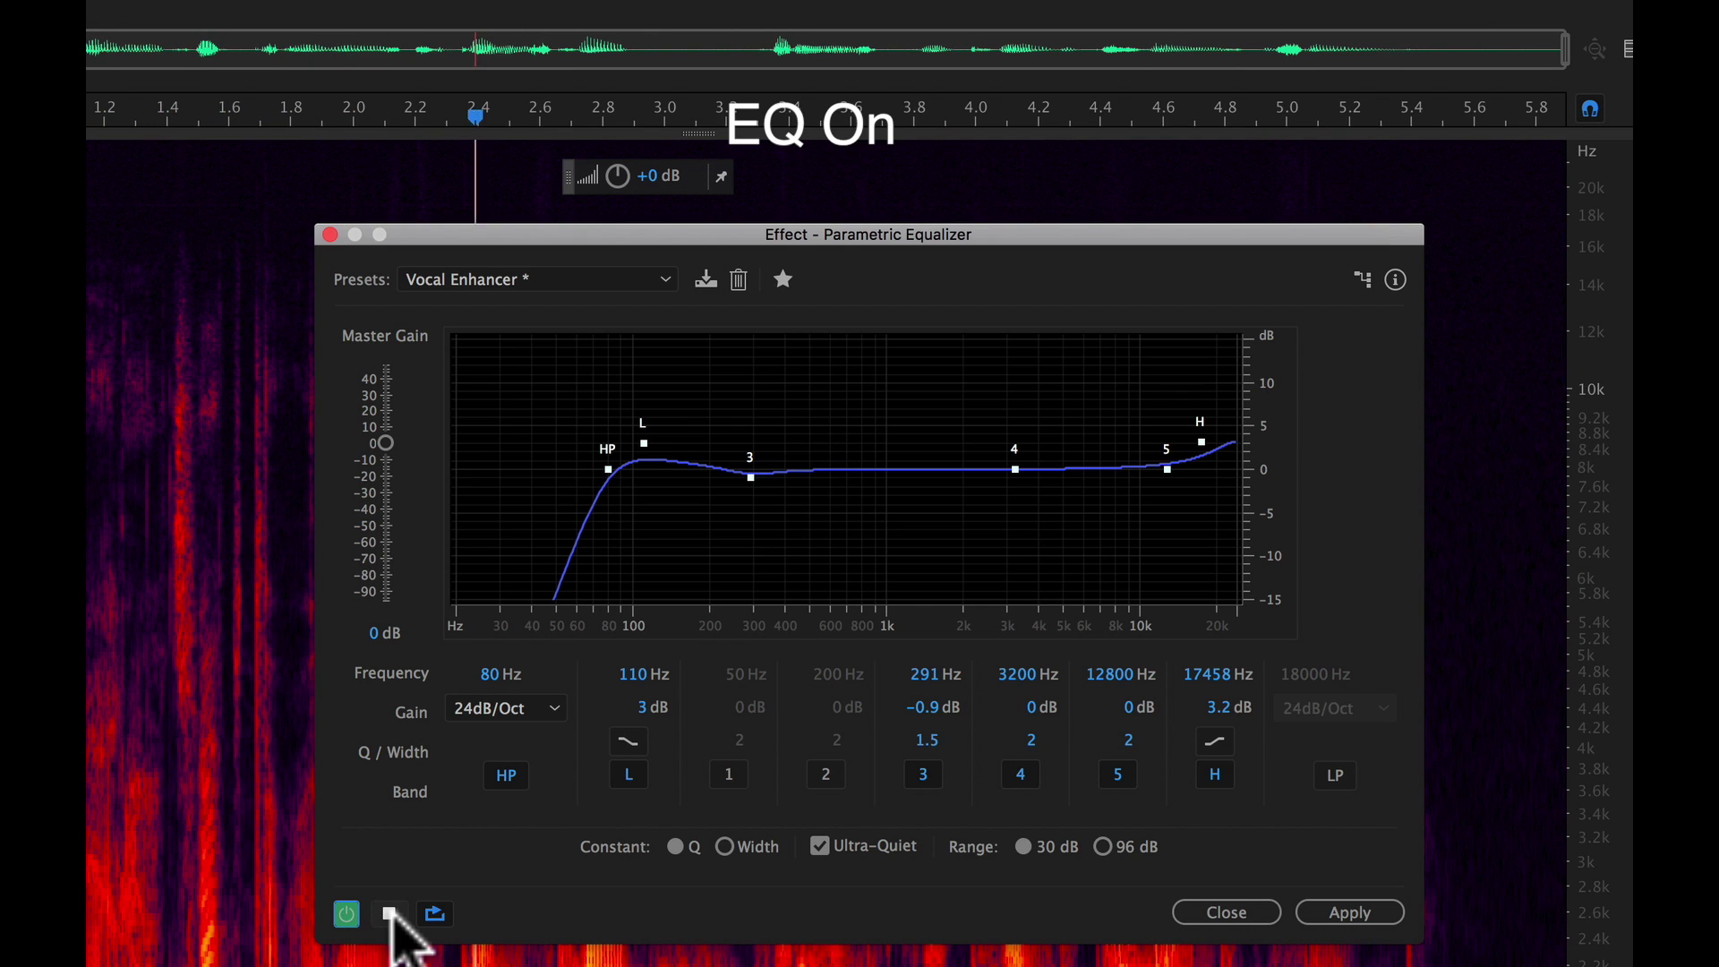
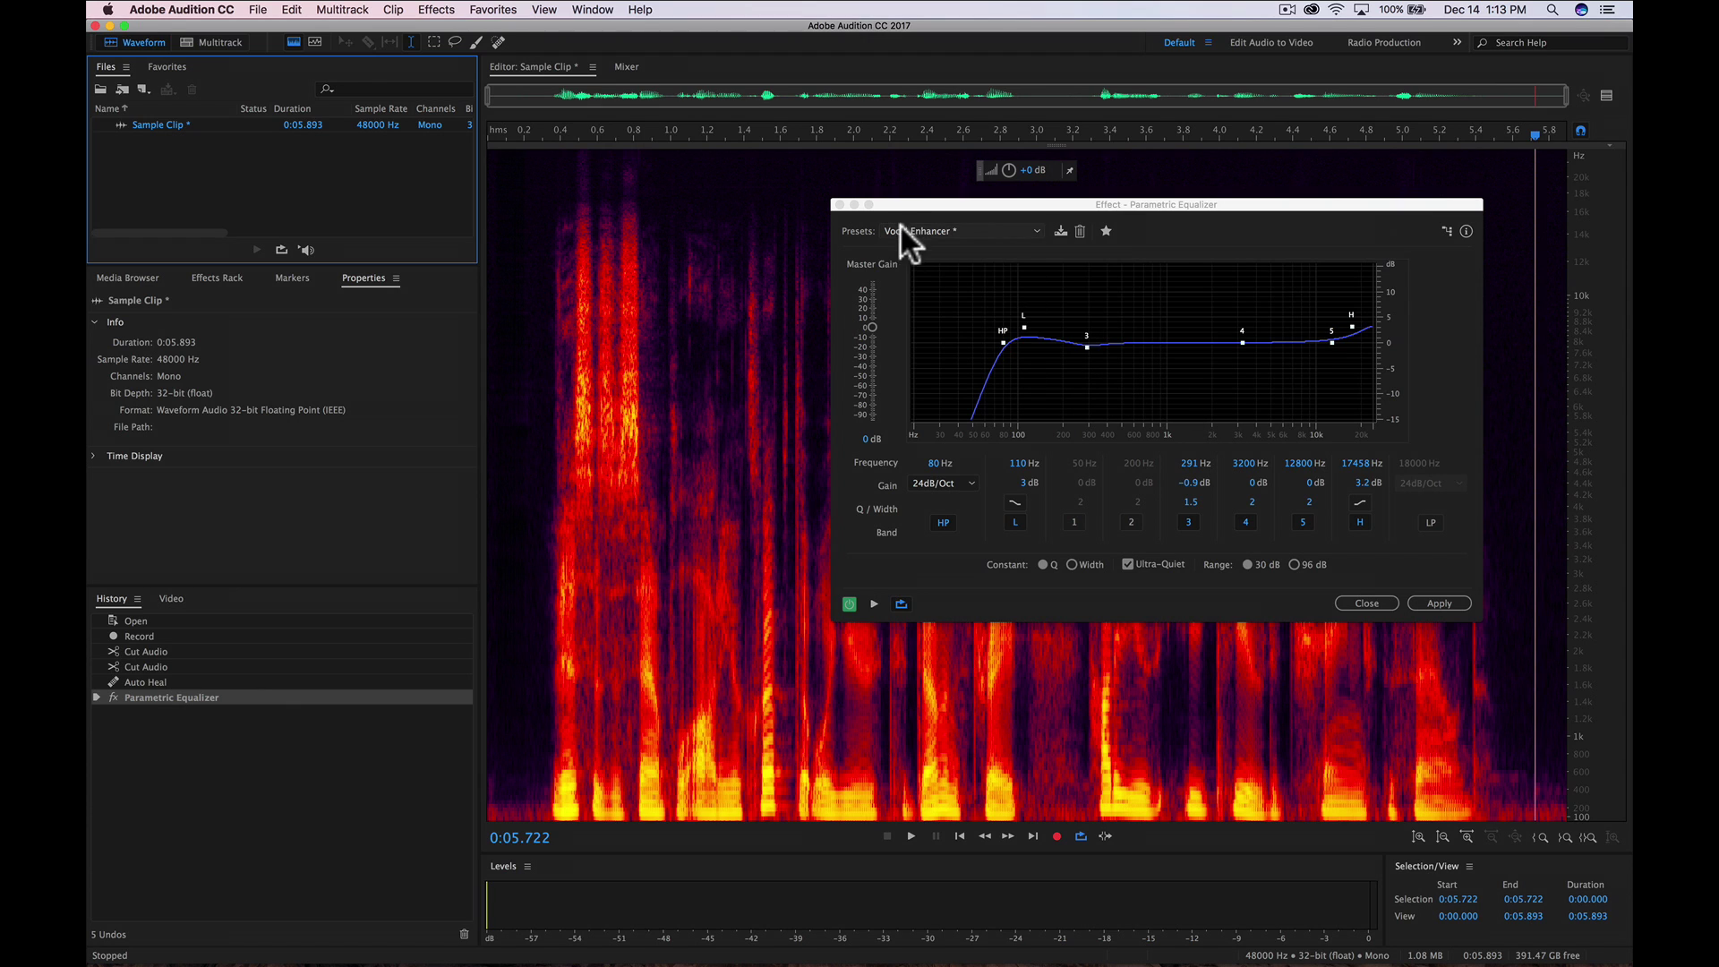
{"action": "left_click", "coordinate": [837, 204]}
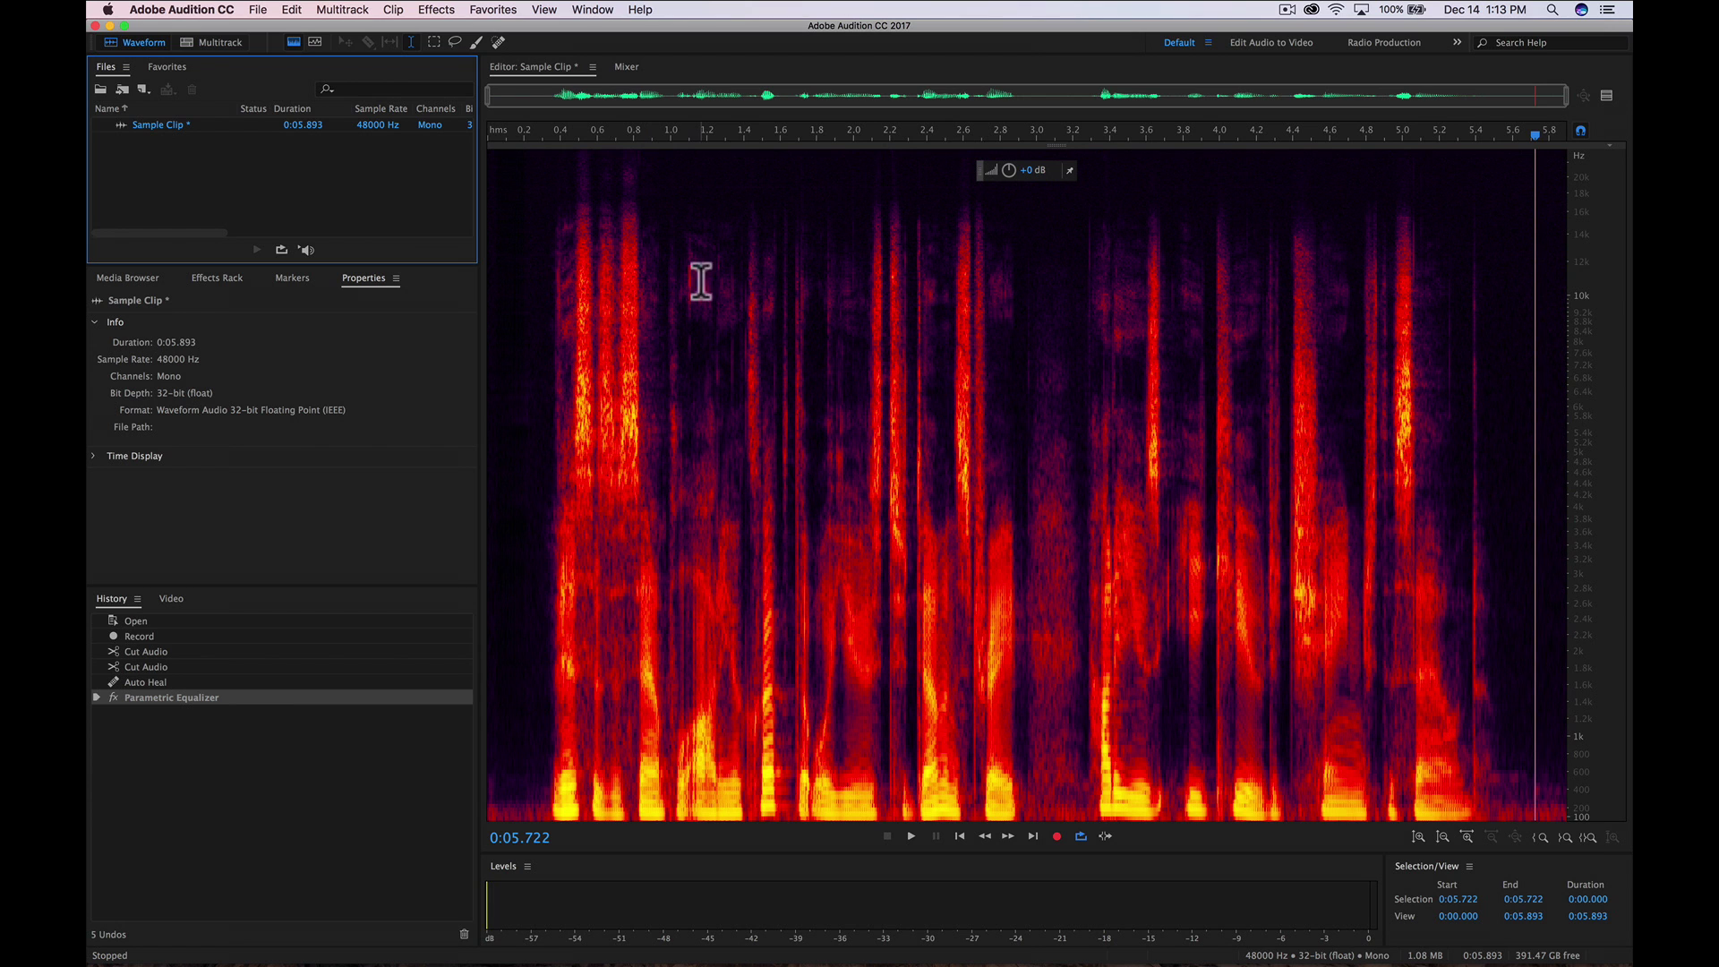
Select the quiet section before the first word, from about 0:00.031 to 0:00.282
{"action": "left_click_drag", "start_coordinate": [1052, 144], "coordinate": [1093, 14]}
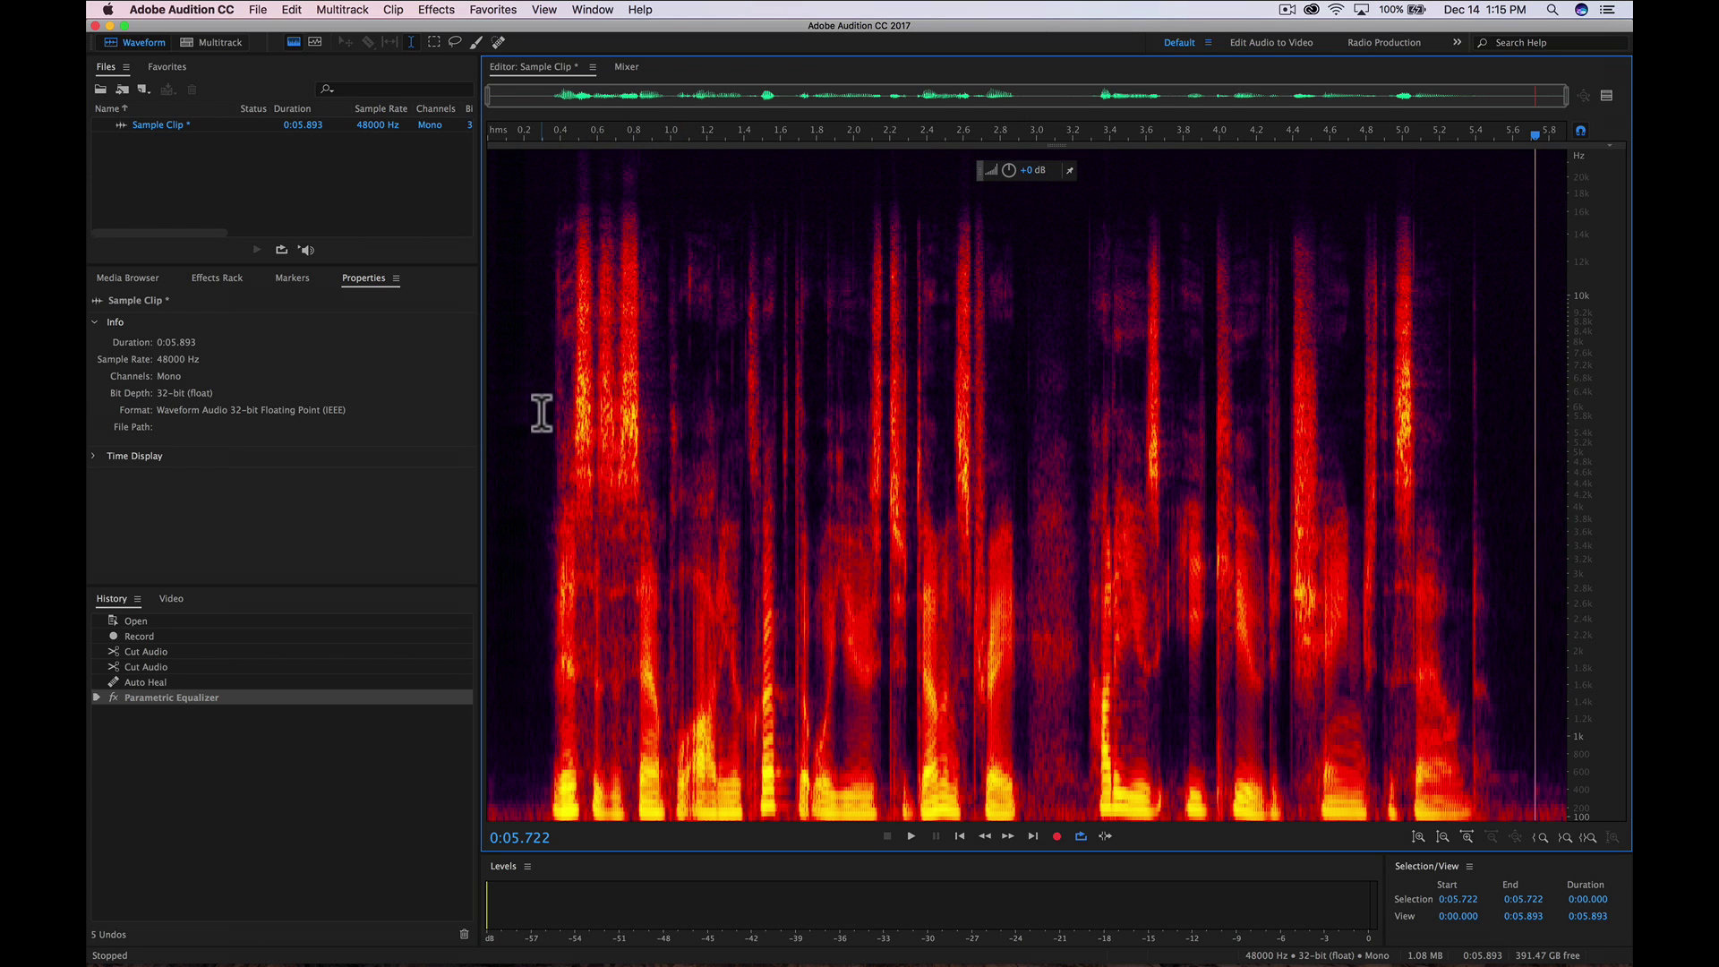
{"action": "left_click_drag", "start_coordinate": [540, 403], "coordinate": [493, 400]}
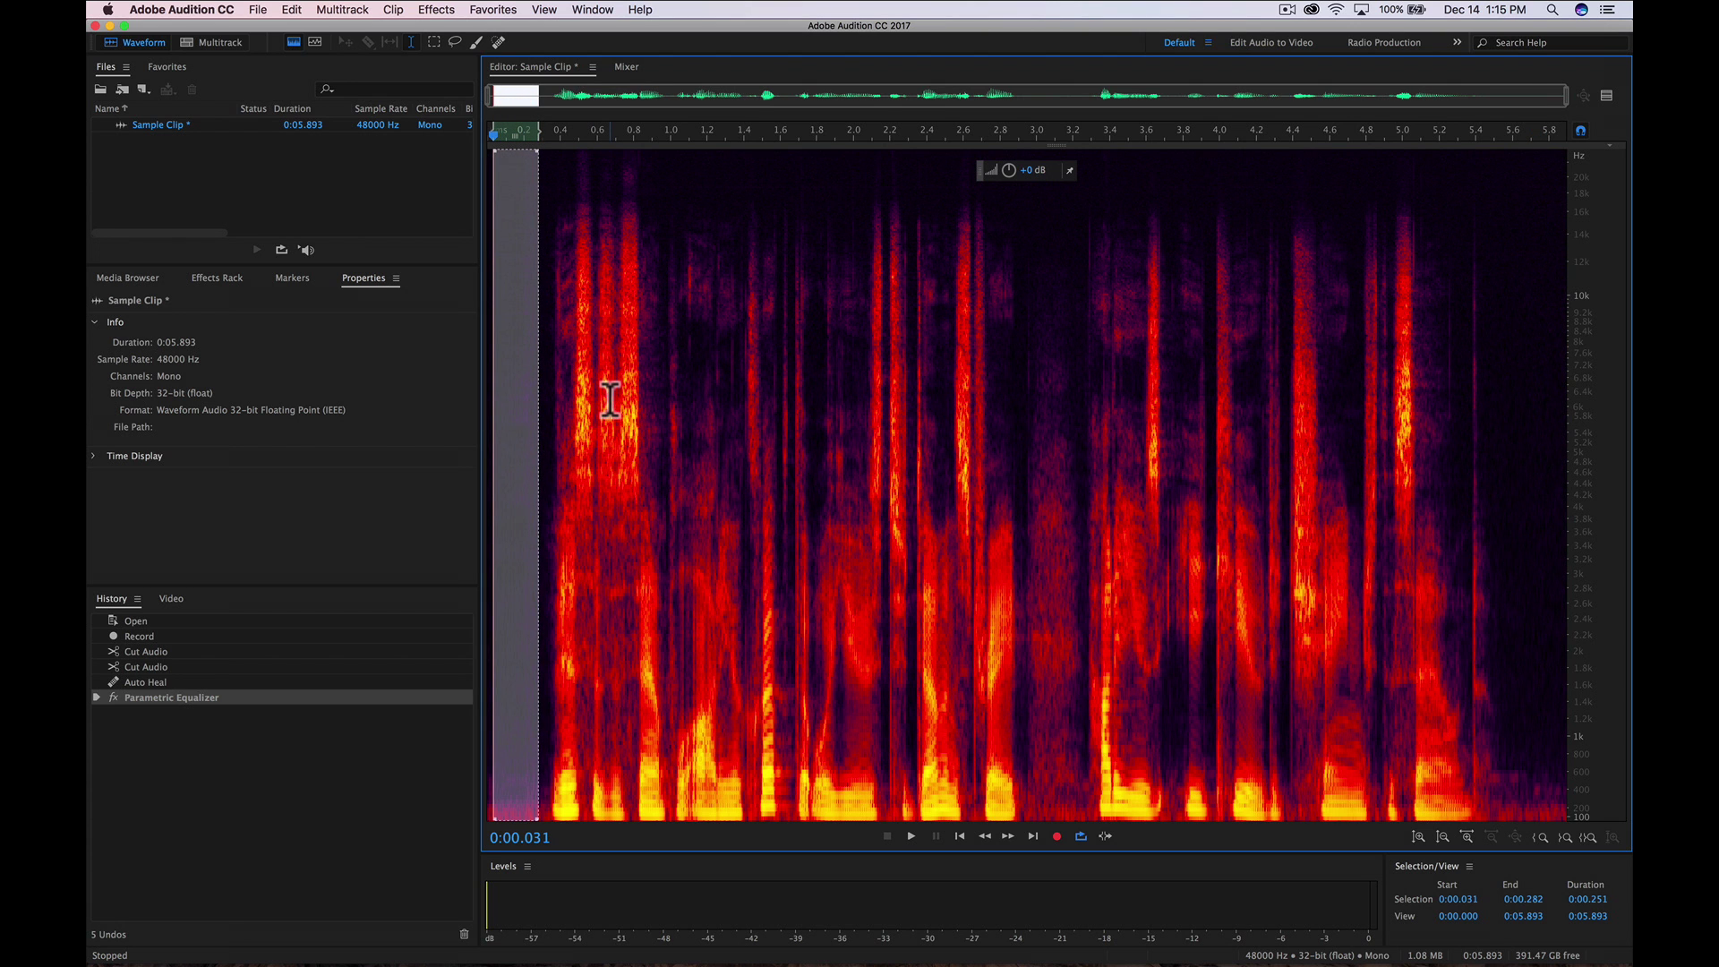